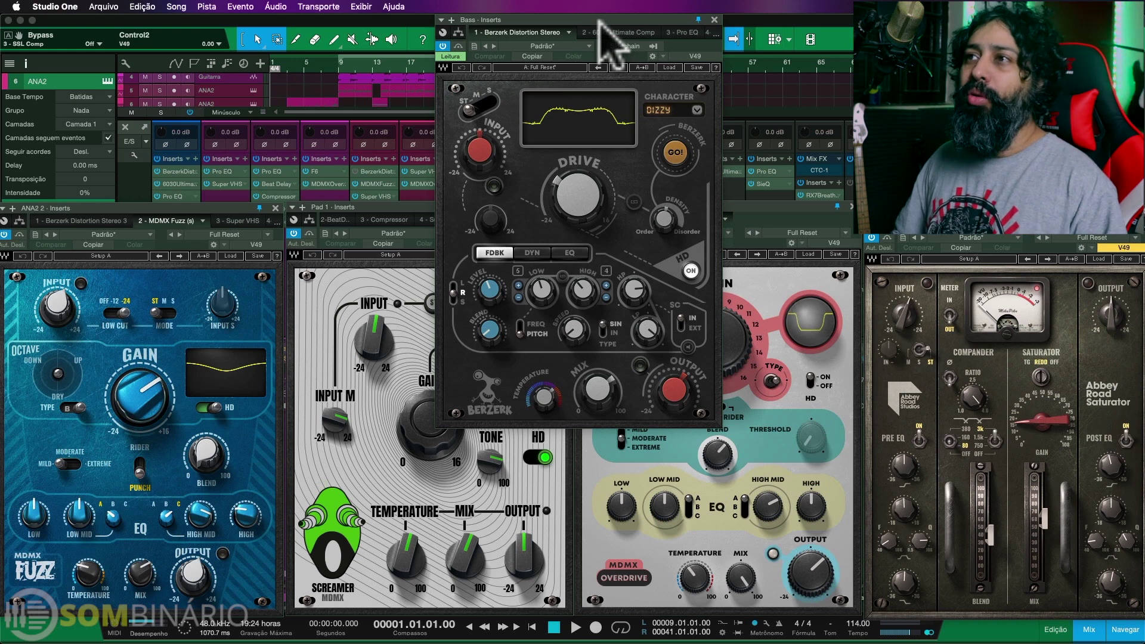
Bring the Berzerk Distortion, MDMX Screamer and MDMX OverDrive plug-in windows to the front in turn to view their controls.
click(590, 197)
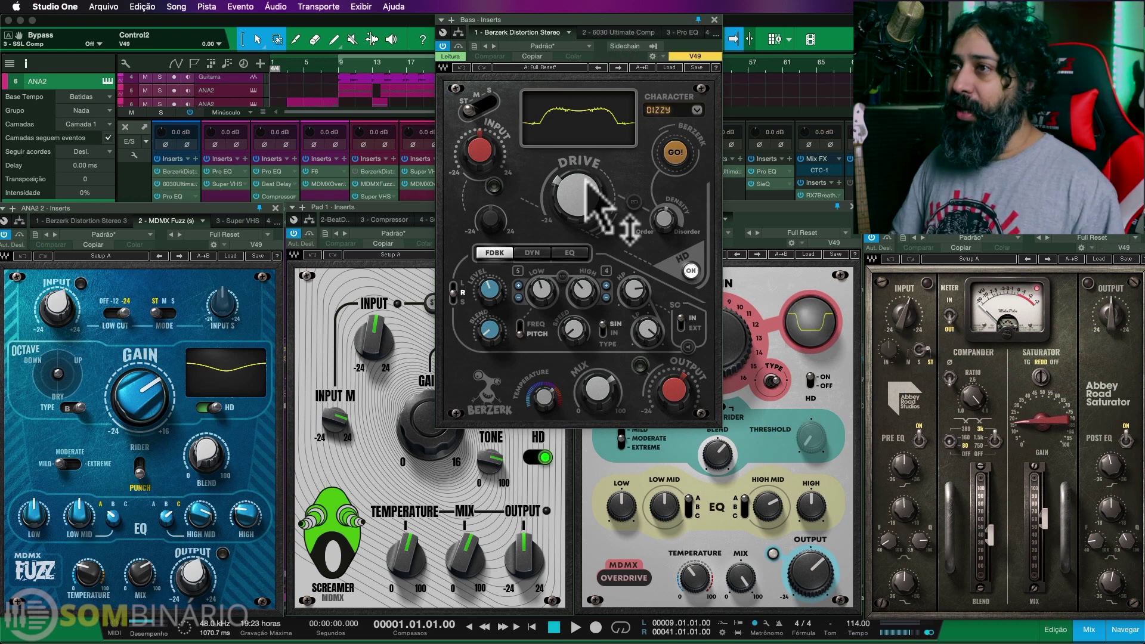
mouse_move(595, 212)
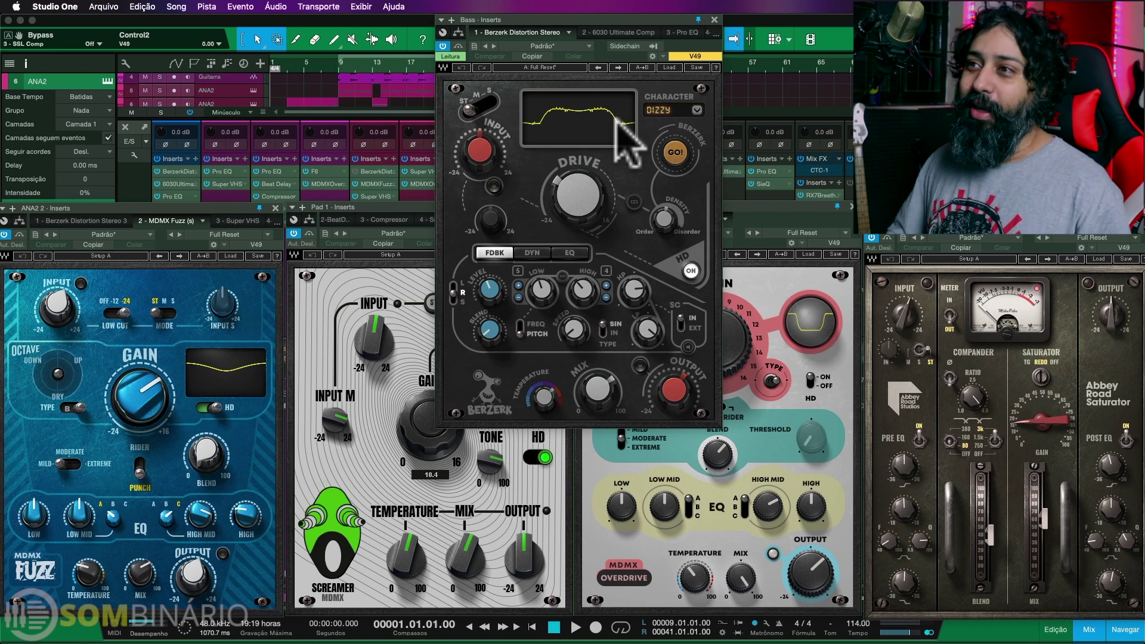
mouse_move(594, 186)
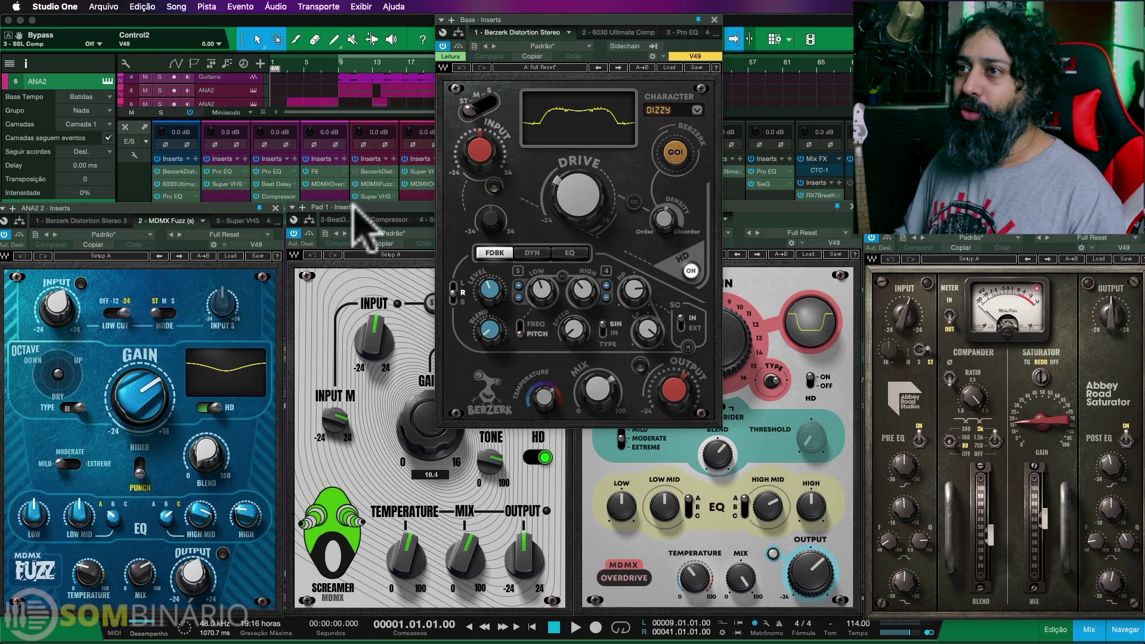
click(360, 225)
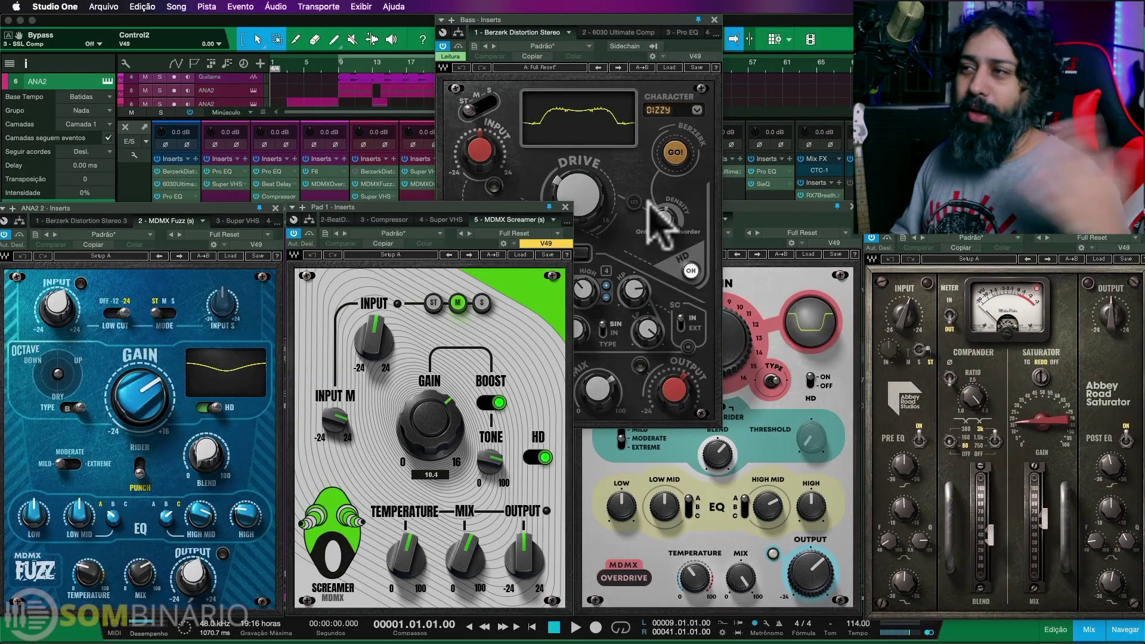
click(769, 211)
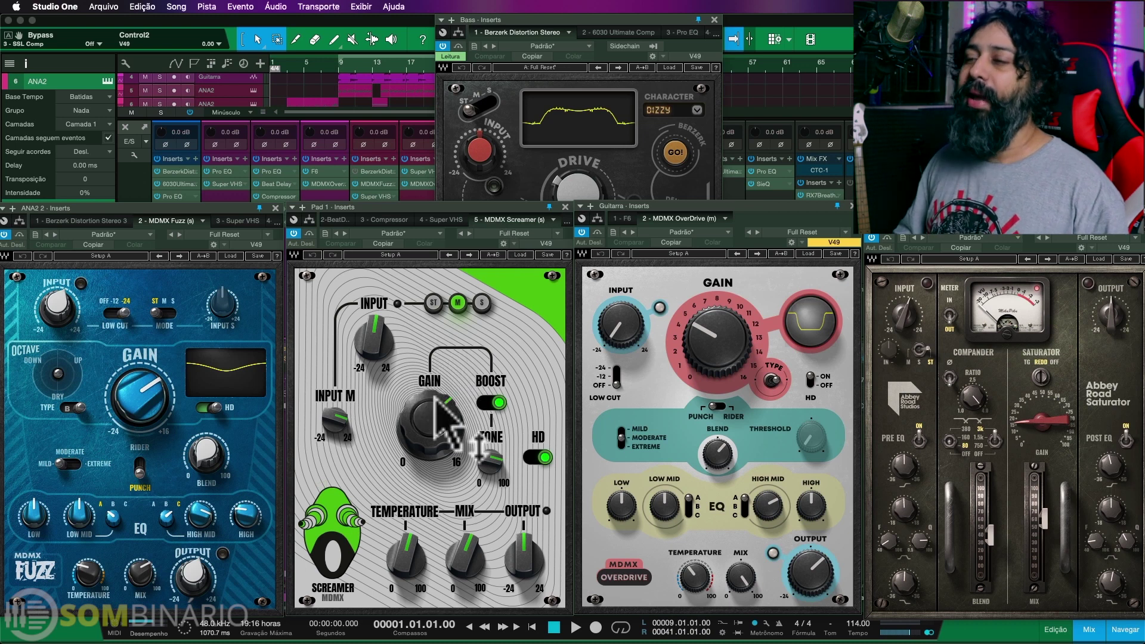
mouse_move(471, 456)
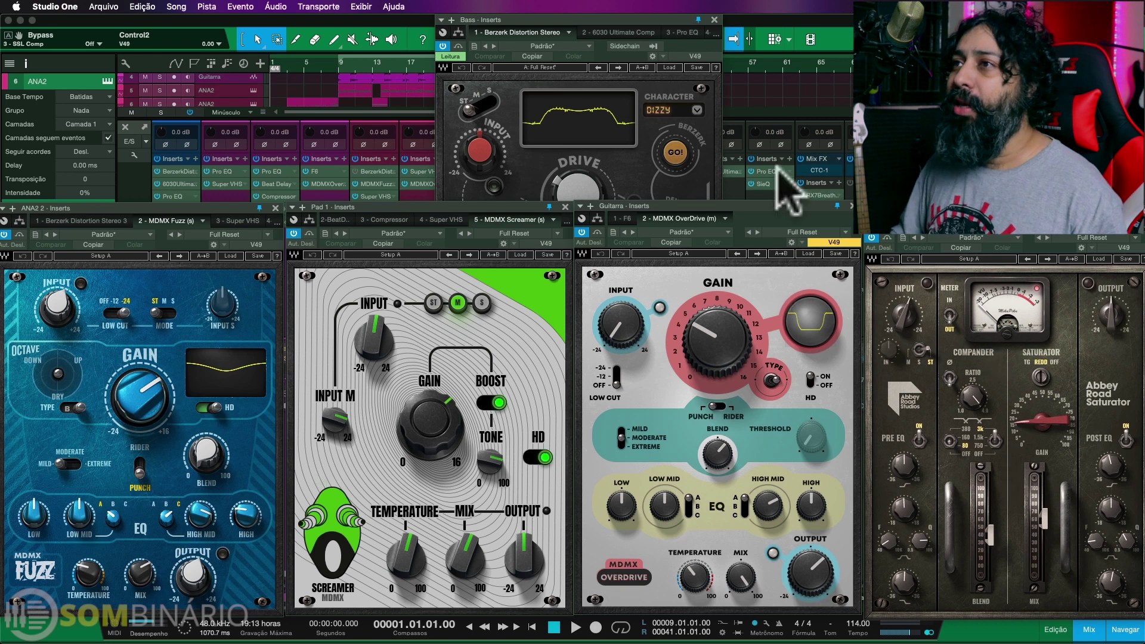
Bring the Bass track's Berzerk Distortion window to the front and play the song from the start.
click(645, 18)
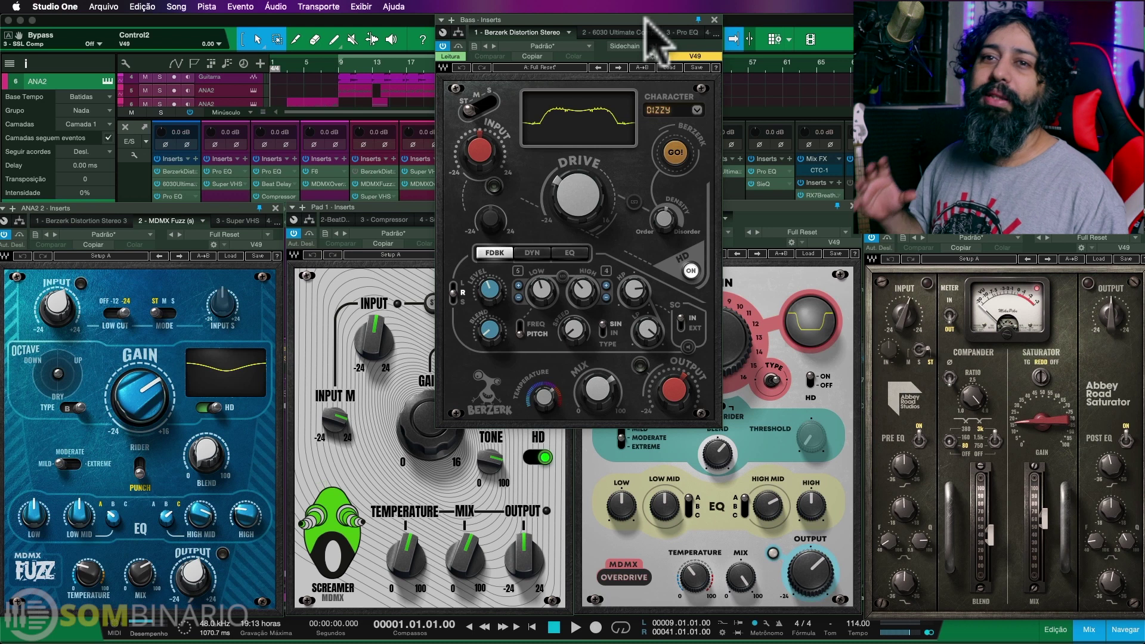
key(space)
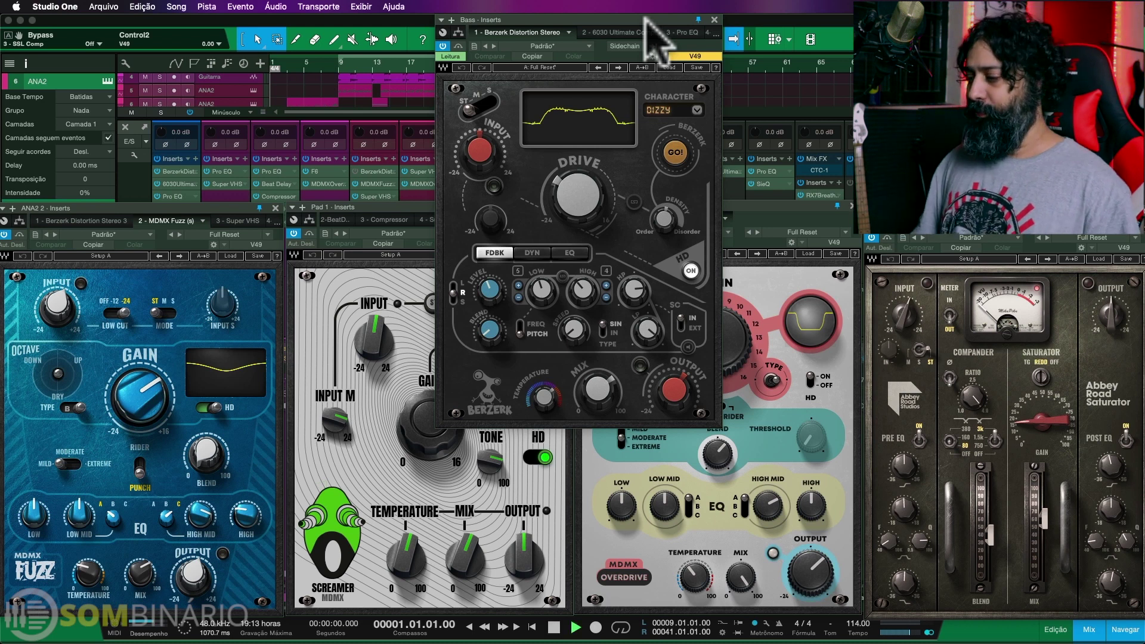
click(606, 24)
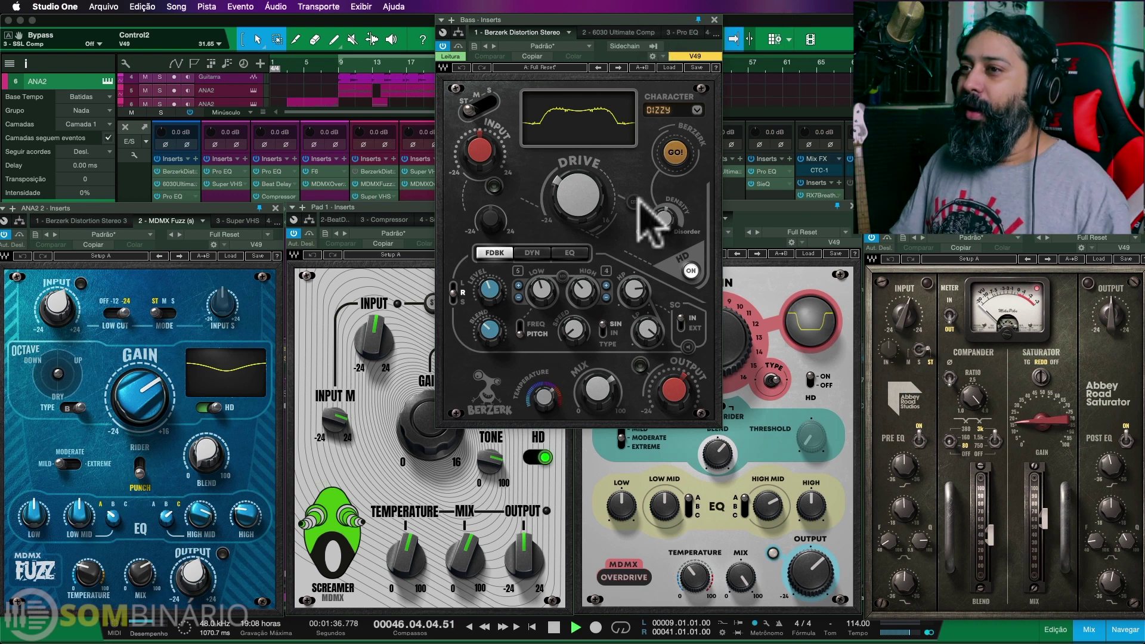
Close the Abbey Road Saturator, MDMX OverDrive and MDMX Fuzz plug-in windows.
click(1137, 211)
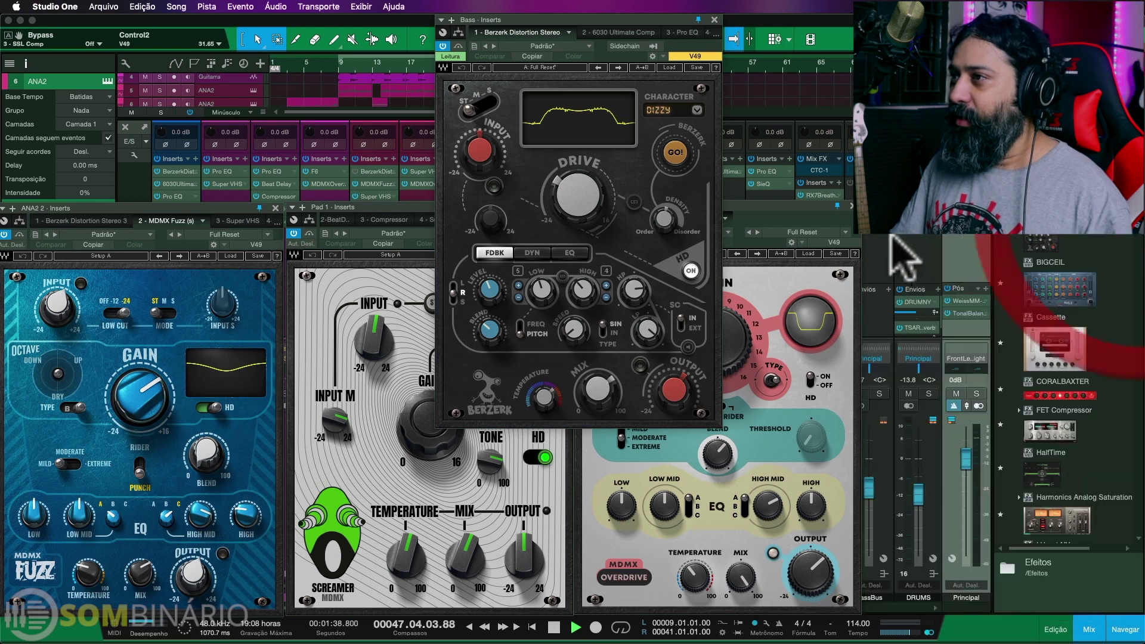
click(852, 207)
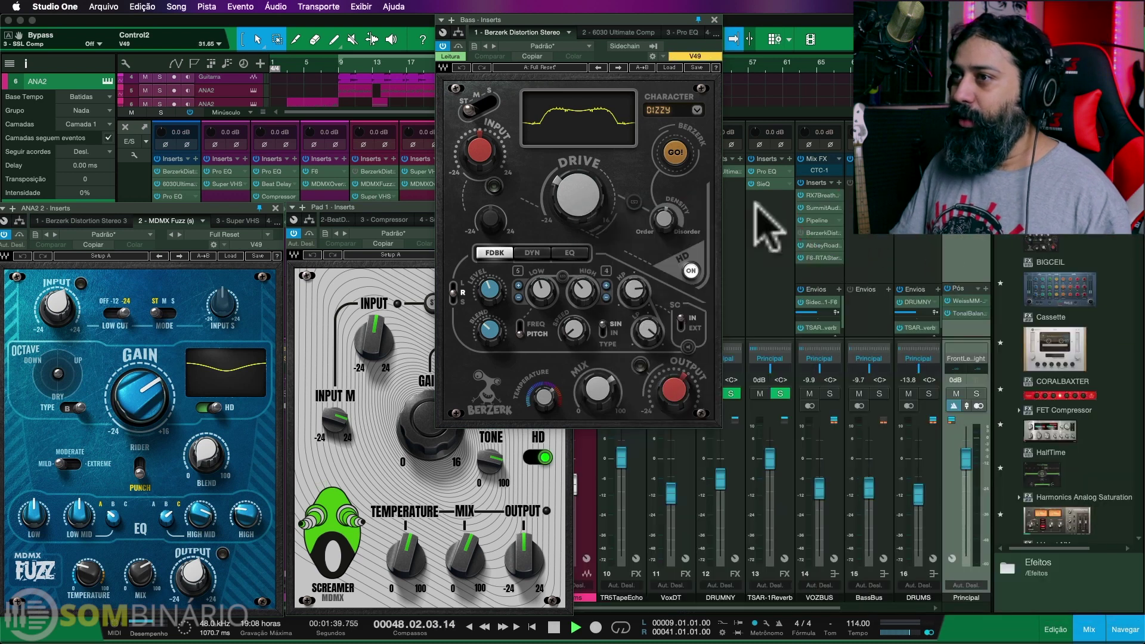
click(275, 208)
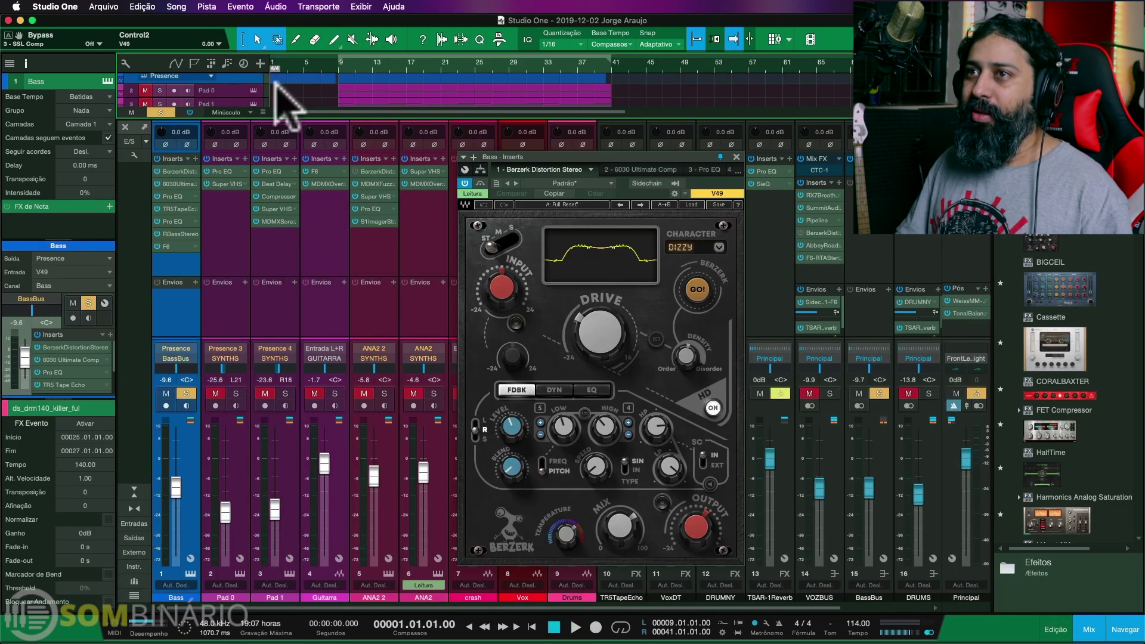
Open the Bass track's Presence instrument editor and move its window slightly upward.
scroll(280, 101, up, 2)
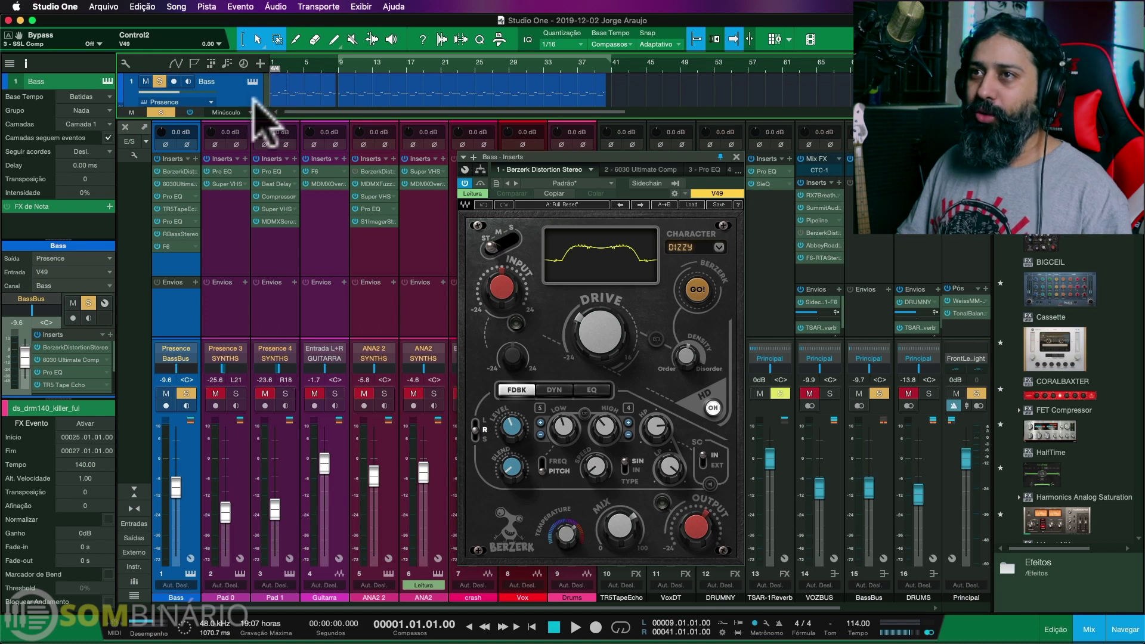
click(253, 81)
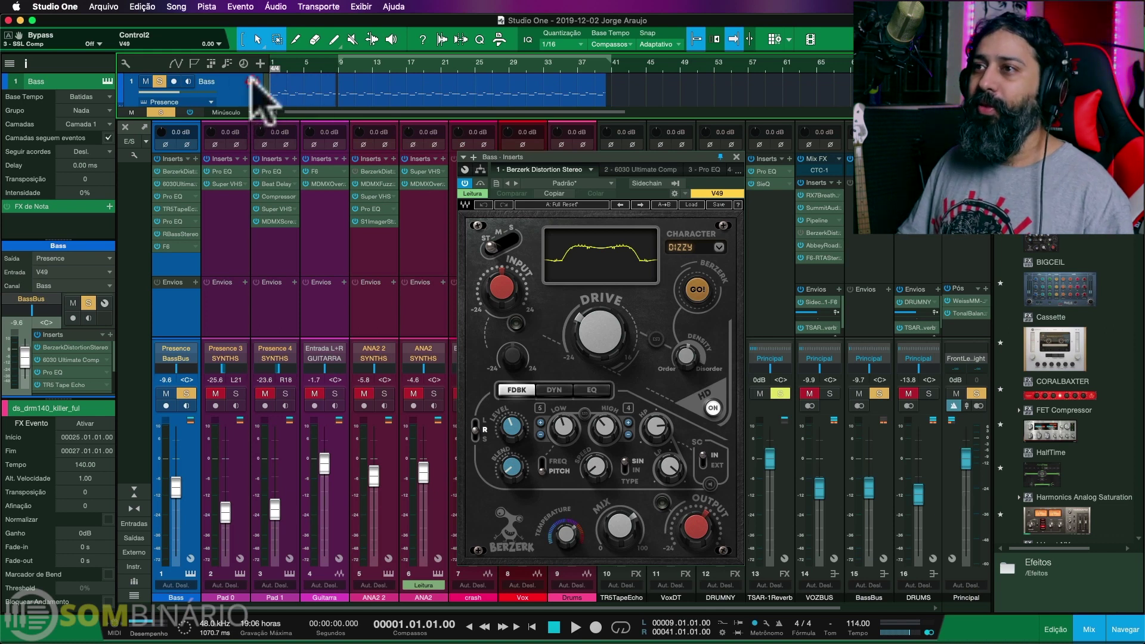
drag(614, 197, 600, 149)
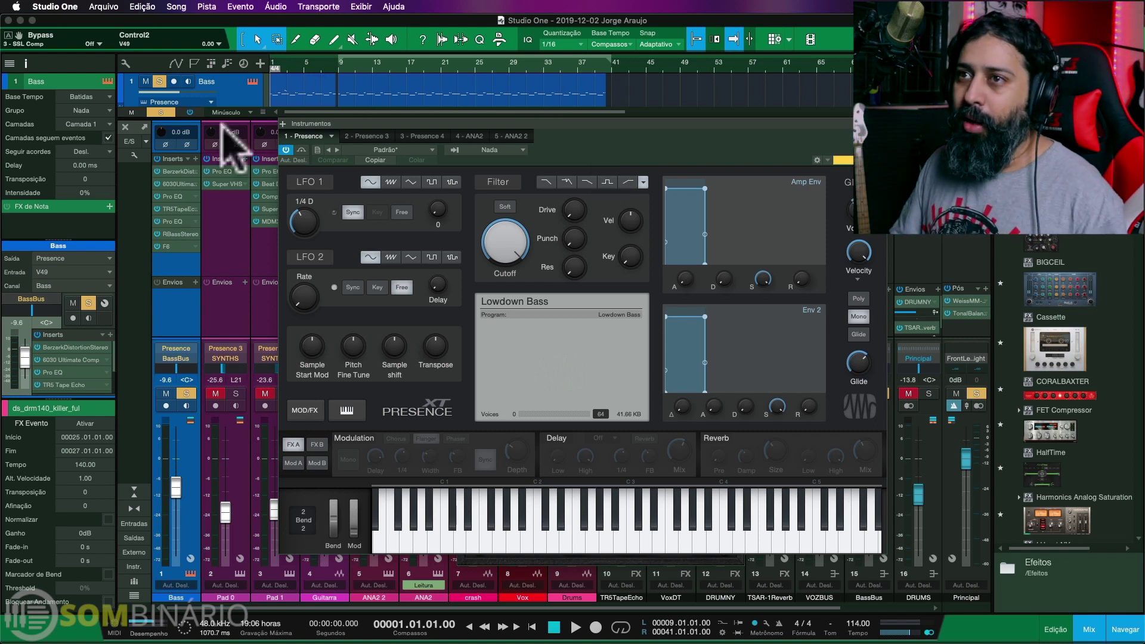
Bypass all inserts on the Bass channel and play back the unprocessed bass sound.
click(164, 172)
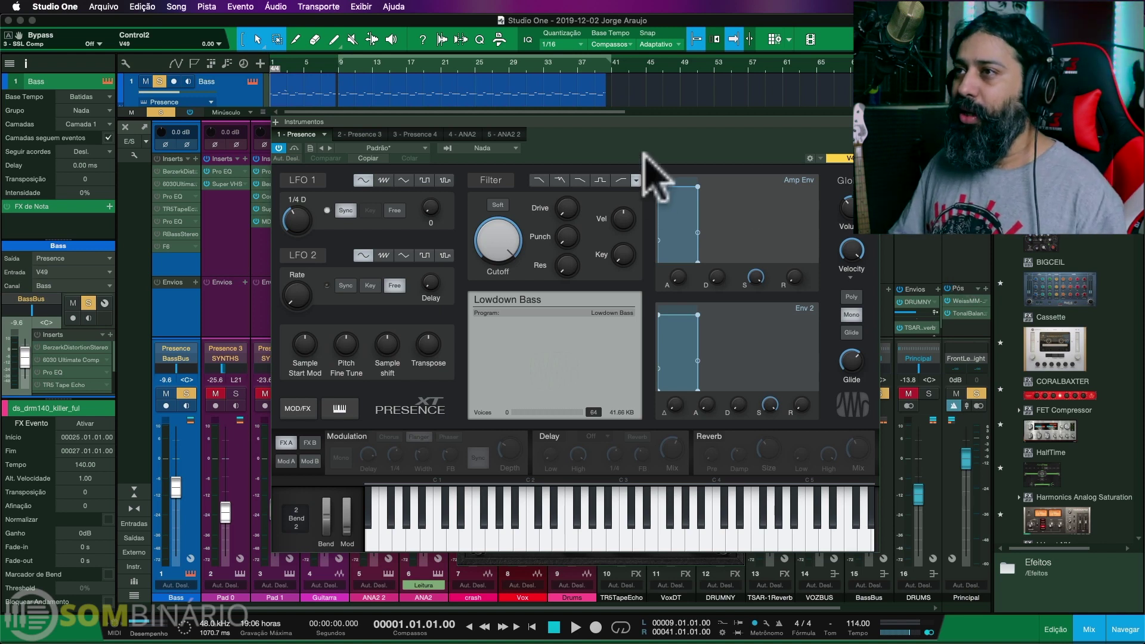
key(space)
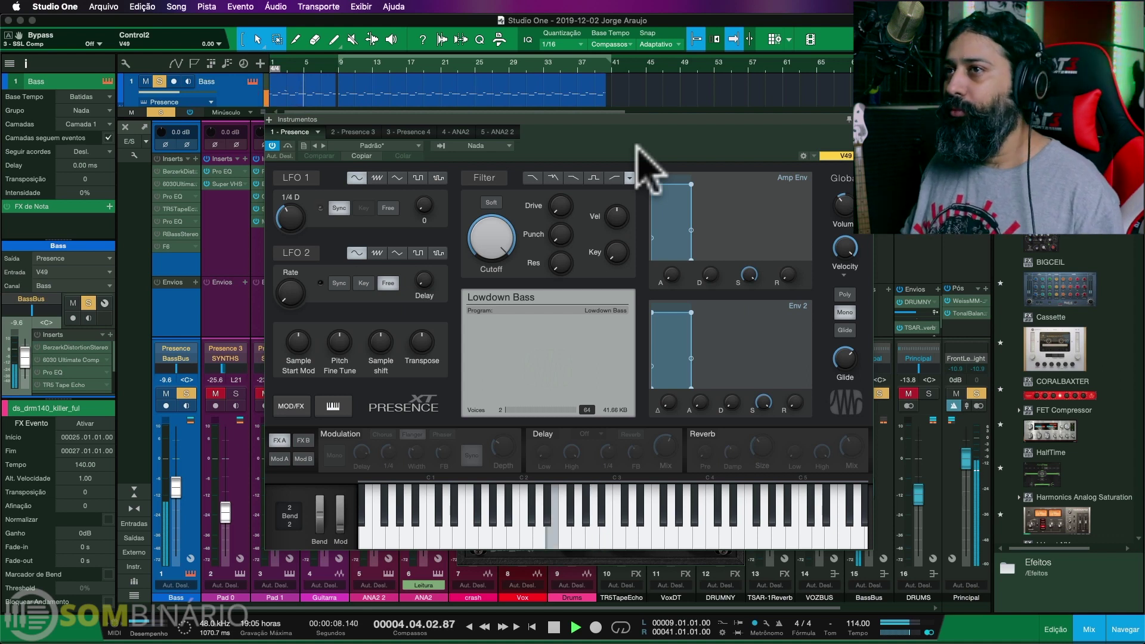
key(space)
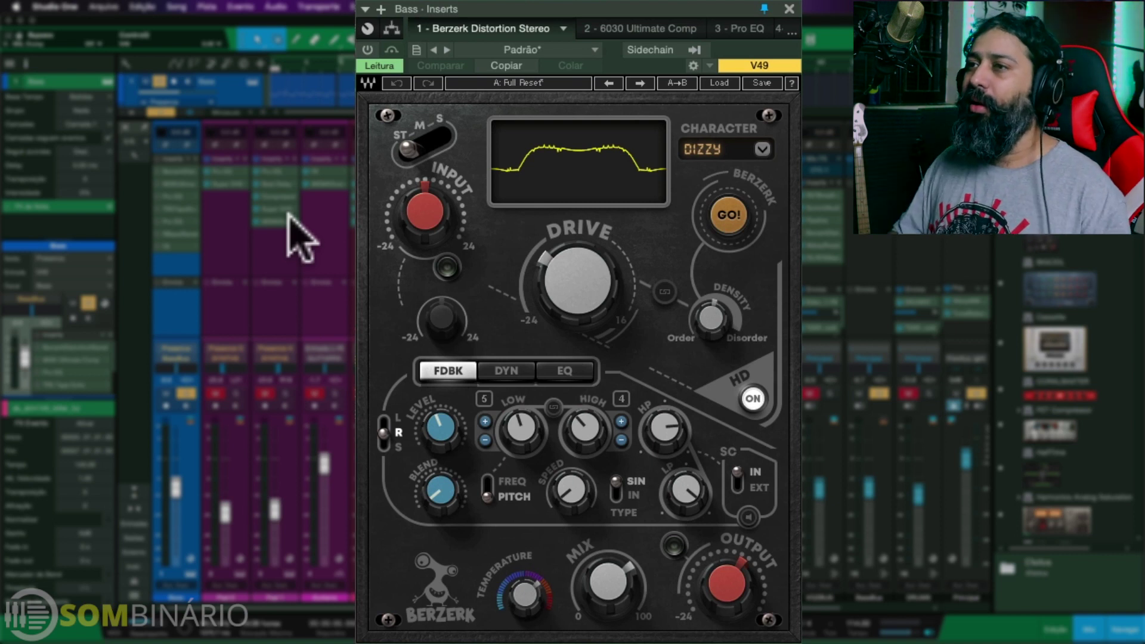
Activate the Berzerk Distortion insert on the Bass channel.
click(367, 49)
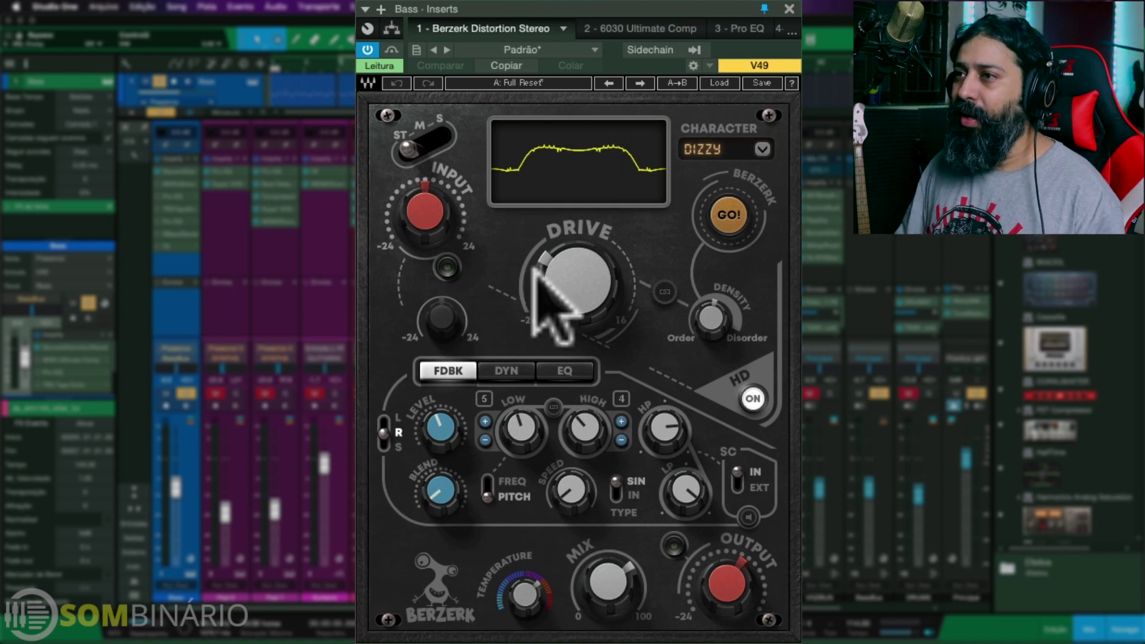
mouse_move(594, 300)
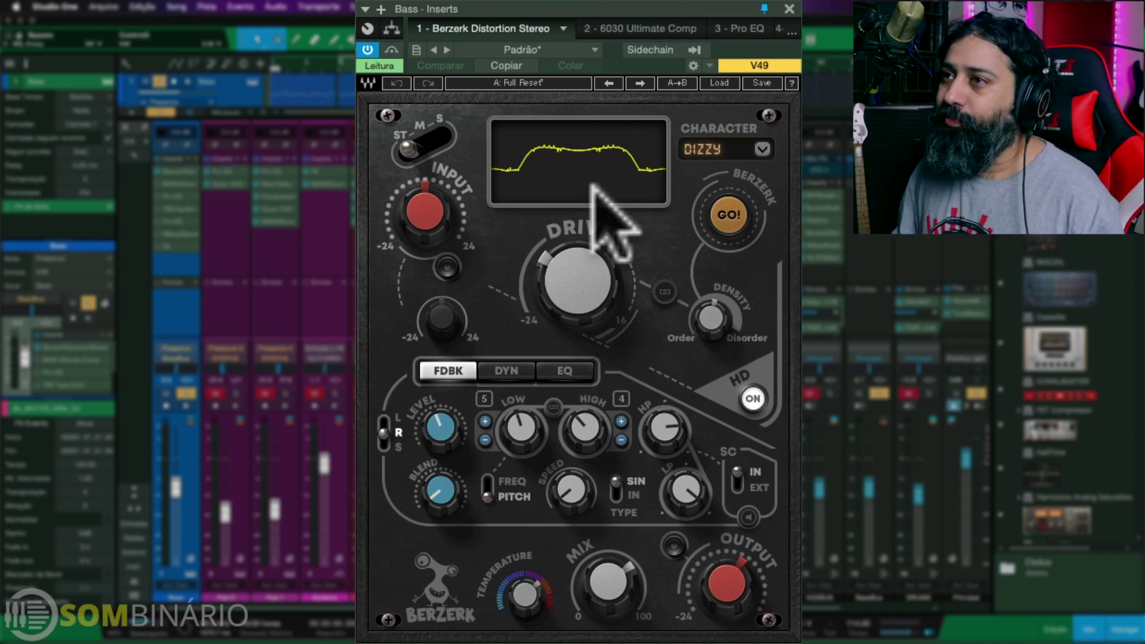
Switch Berzerk's stereo mode through M and S, and set it back to ST.
click(406, 147)
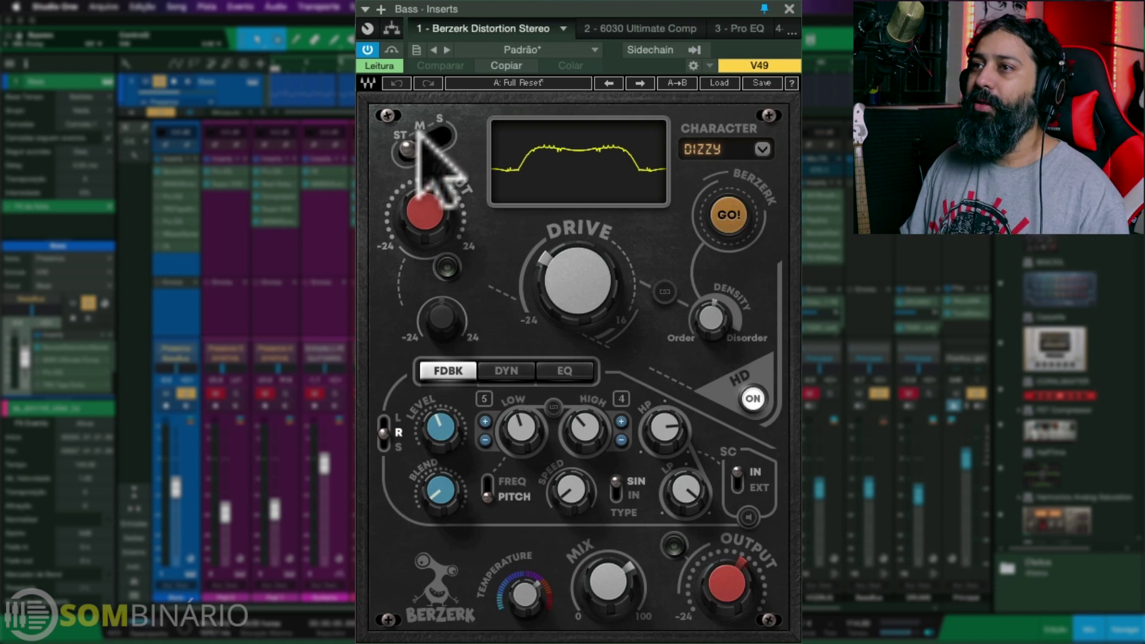
click(411, 143)
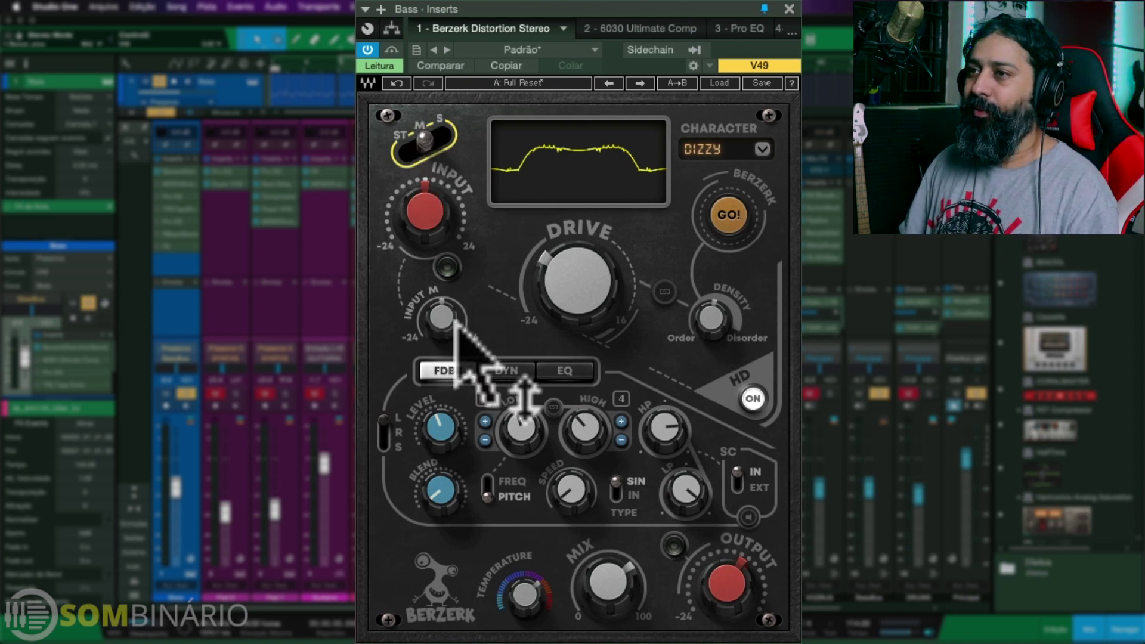
mouse_move(444, 322)
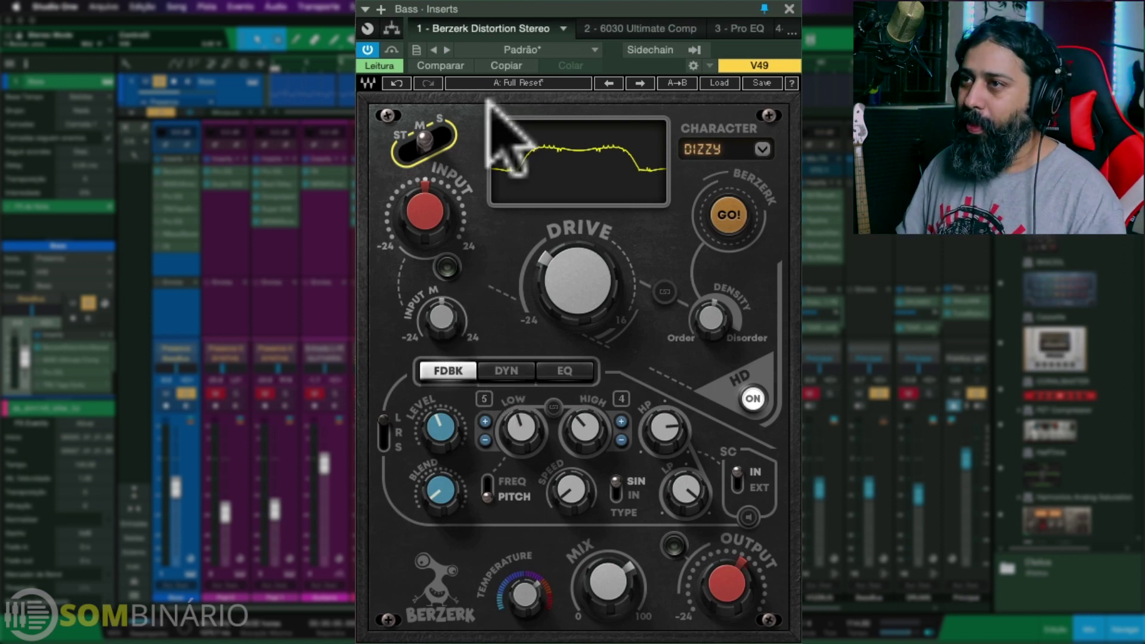
click(432, 134)
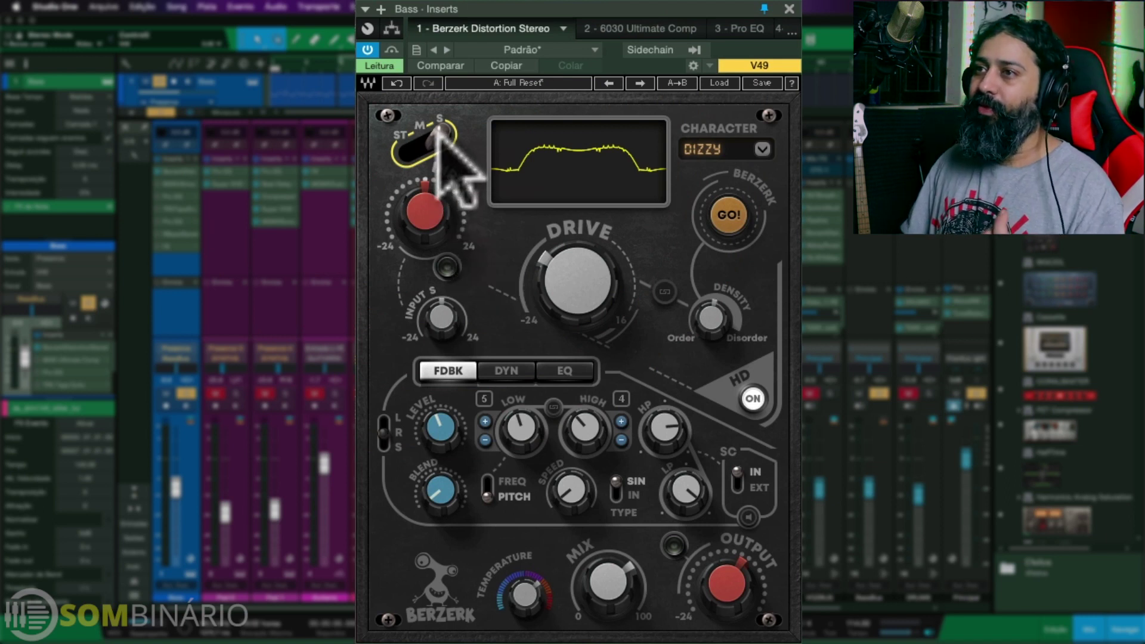
click(420, 145)
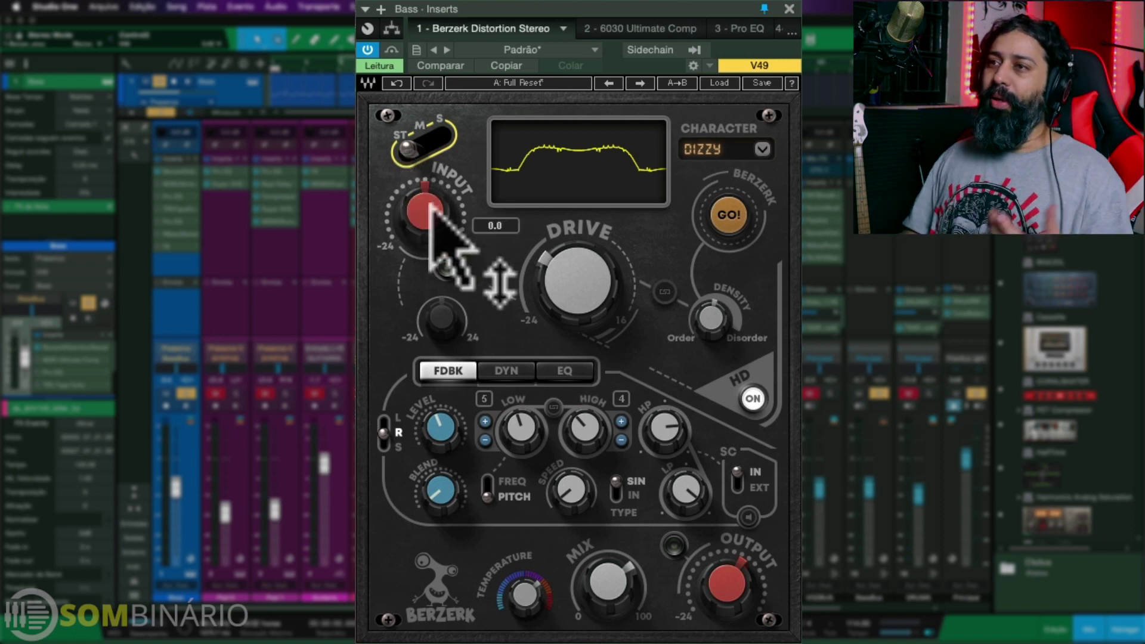
Examine Berzerk's Input, Drive and feedback controls, and show its DYN and EQ sections.
mouse_move(416, 222)
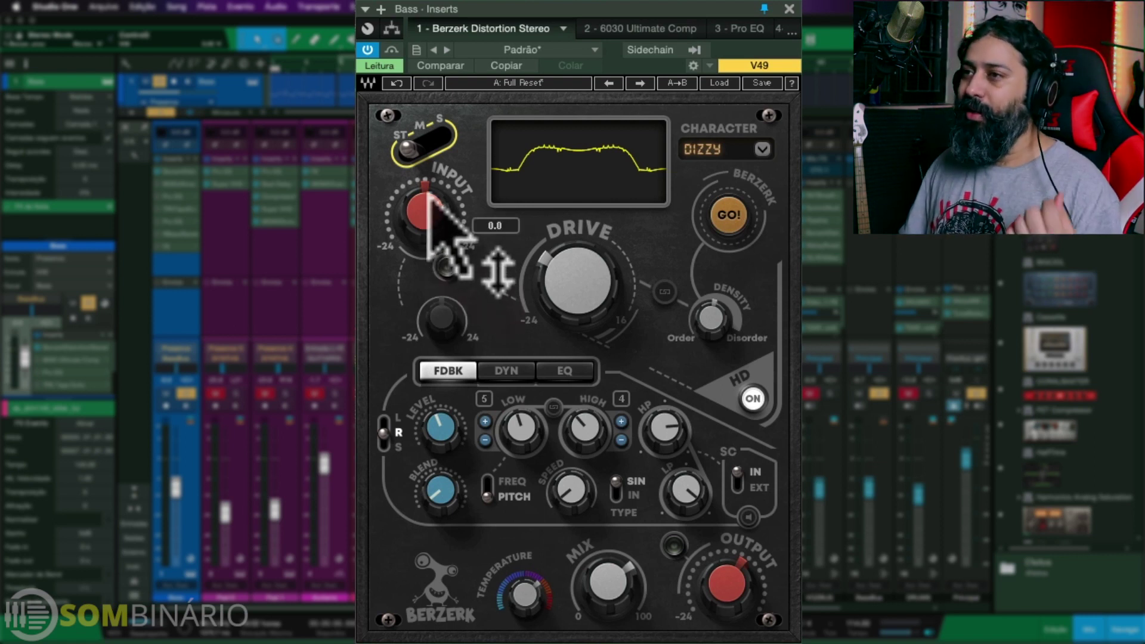
mouse_move(567, 280)
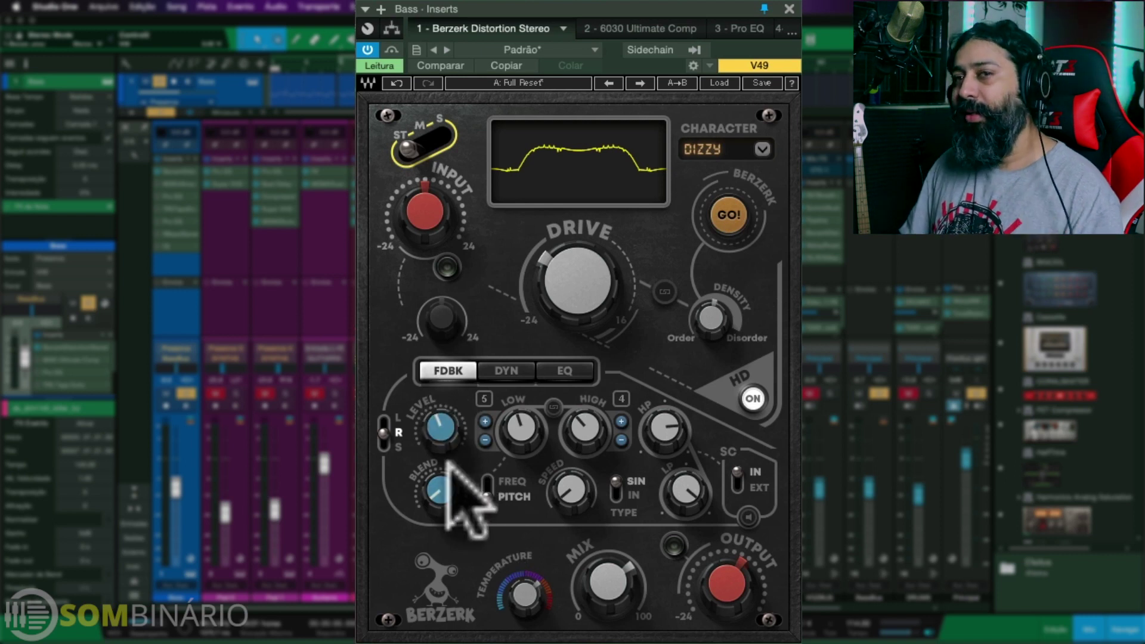
mouse_move(451, 488)
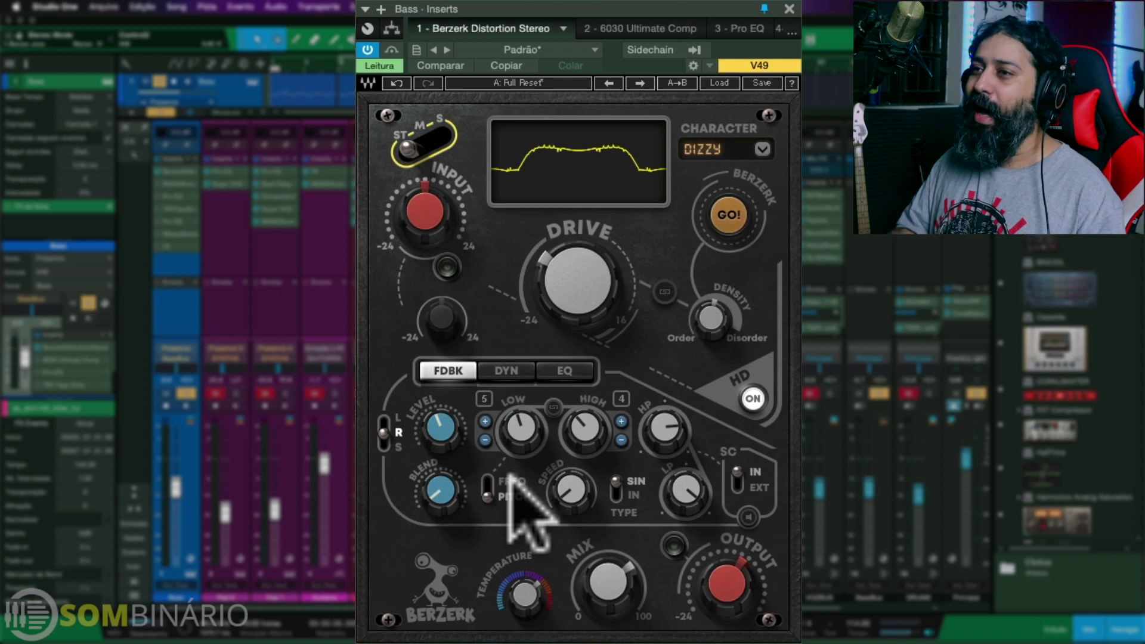
click(494, 375)
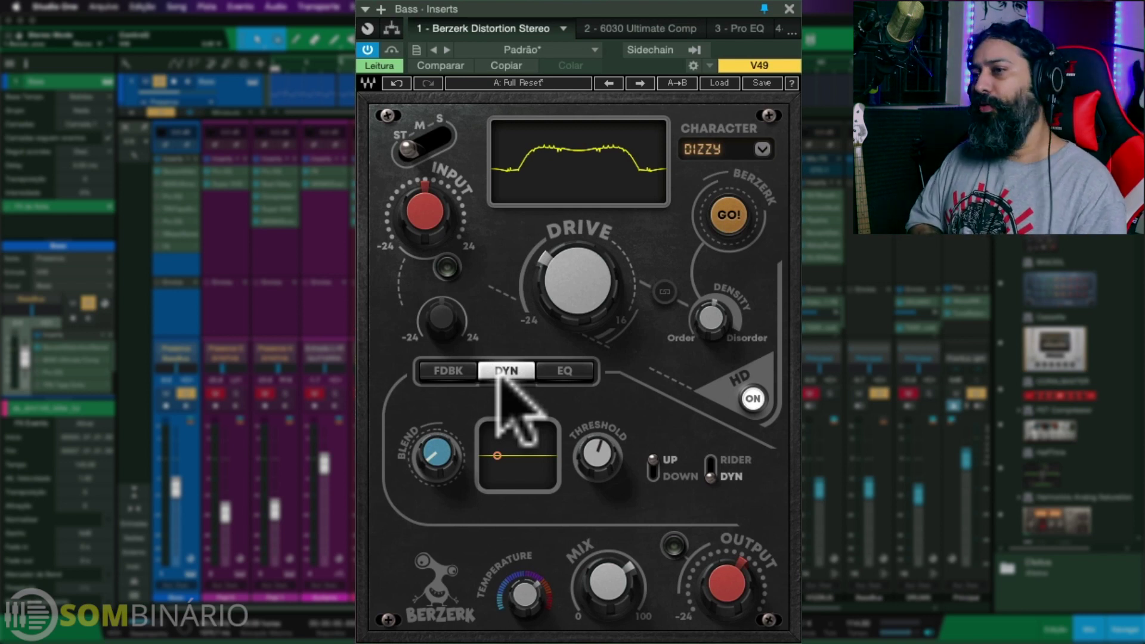
click(569, 368)
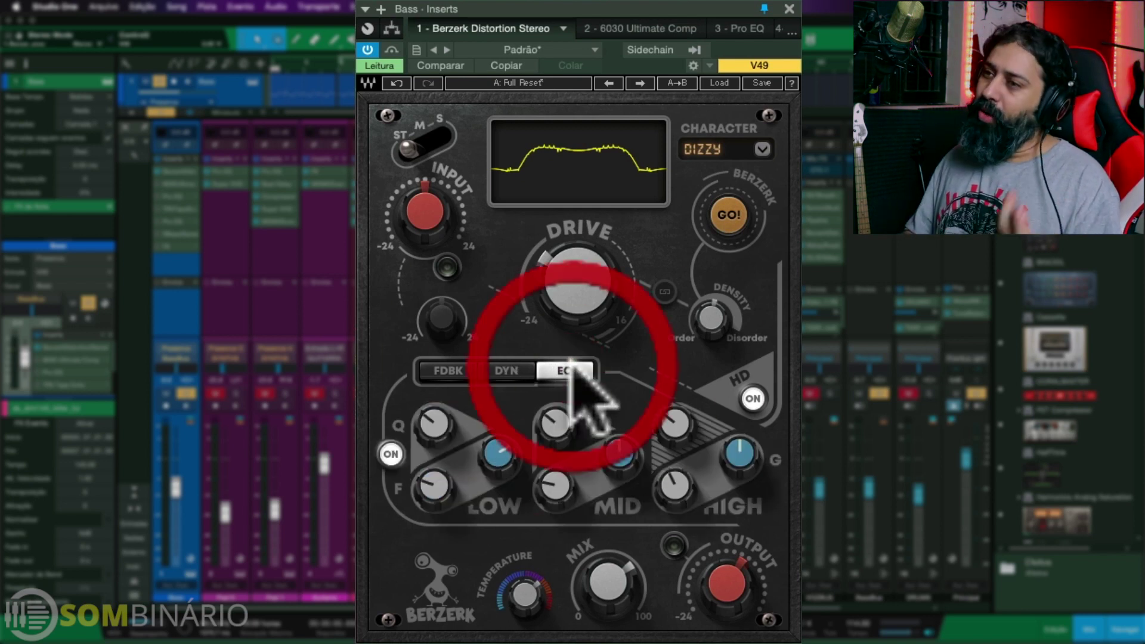
mouse_move(555, 414)
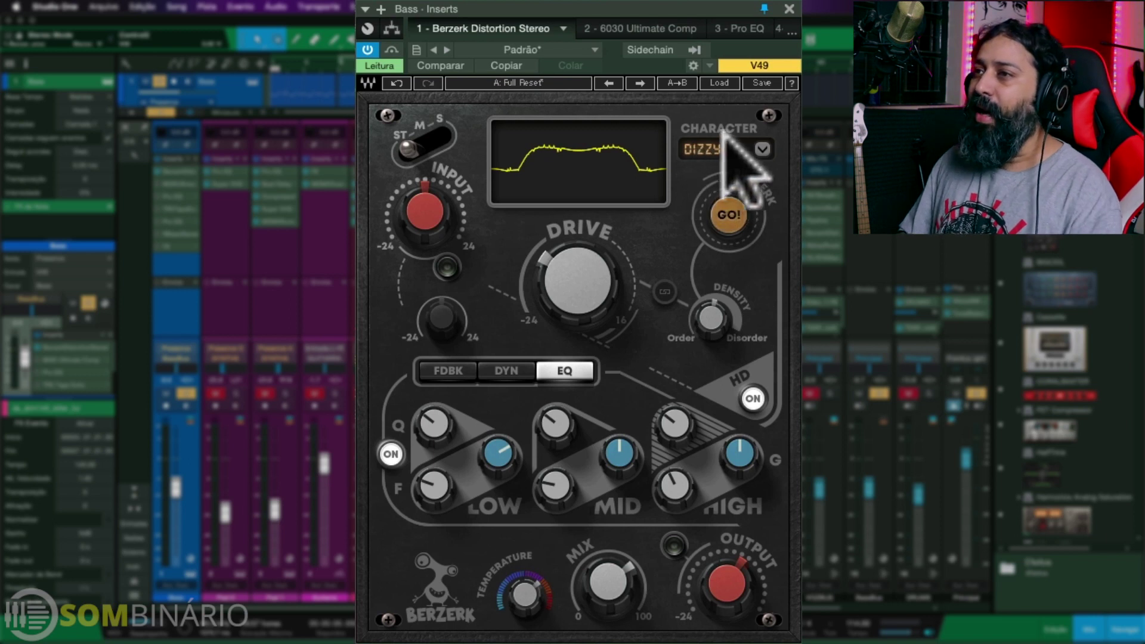
Look through Berzerk's list of distortion Character types and keep Dizzy.
click(756, 149)
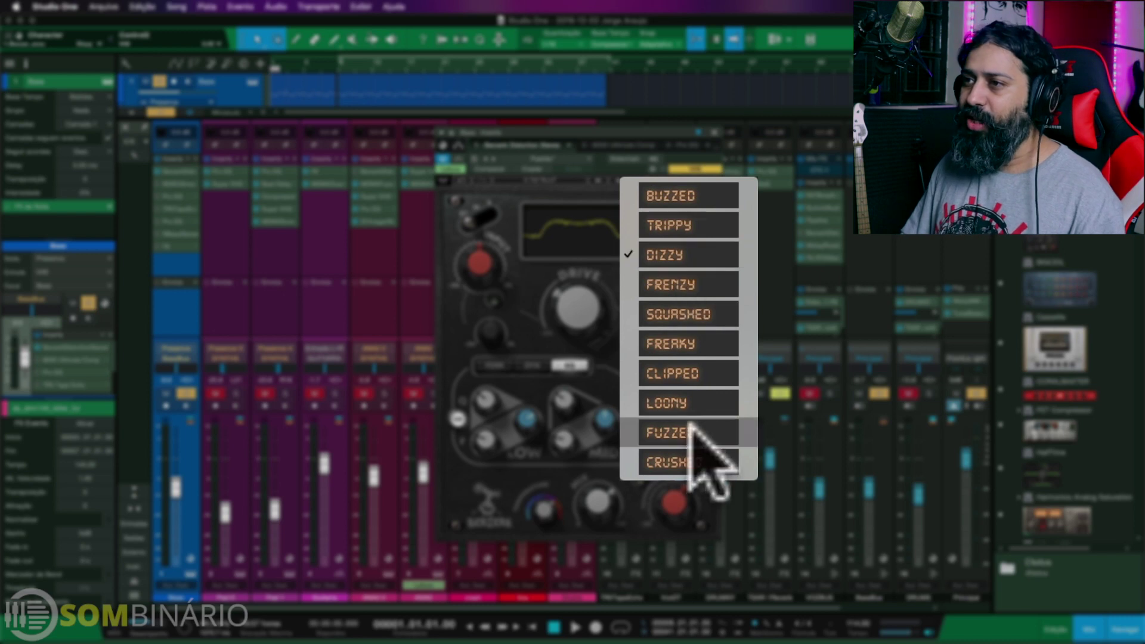
click(694, 152)
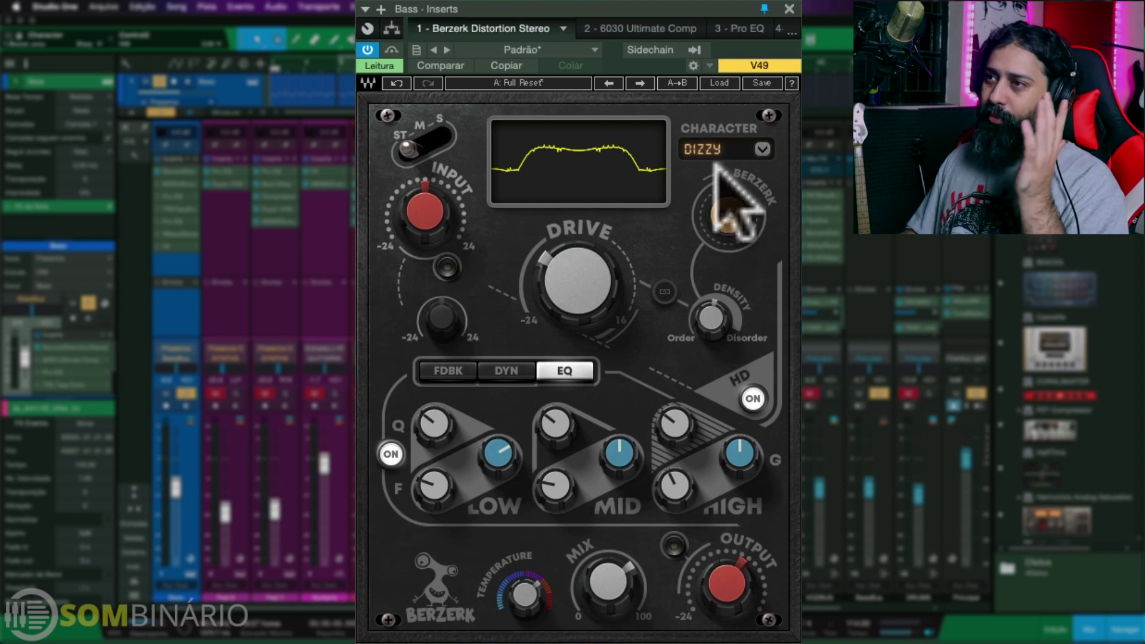
Trigger Berzerk's GO! function several times to alter the Dizzy distortion curve.
click(733, 223)
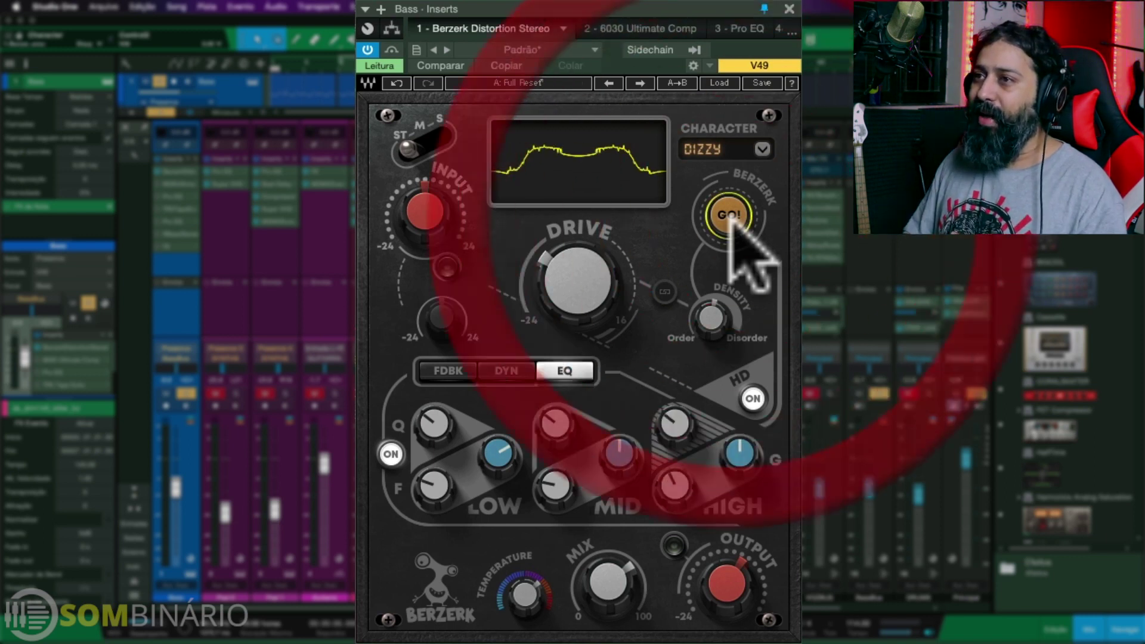
click(725, 218)
click(722, 216)
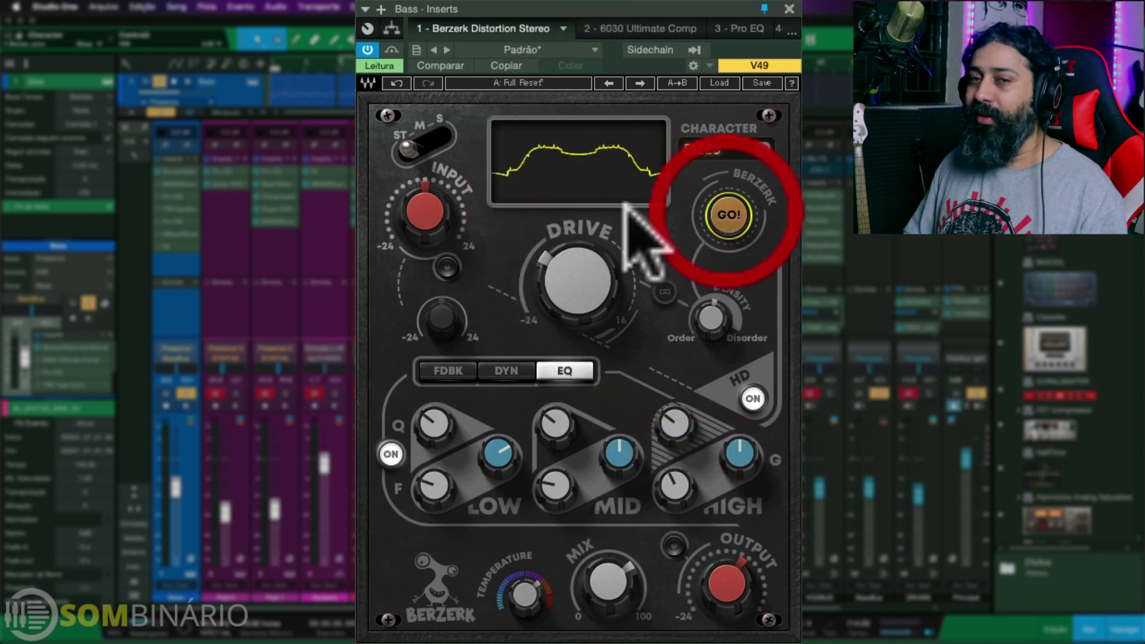
Reshape the Dizzy curve with more GO! triggers, and turn Berzerk's Density towards Disorder.
click(720, 210)
click(733, 220)
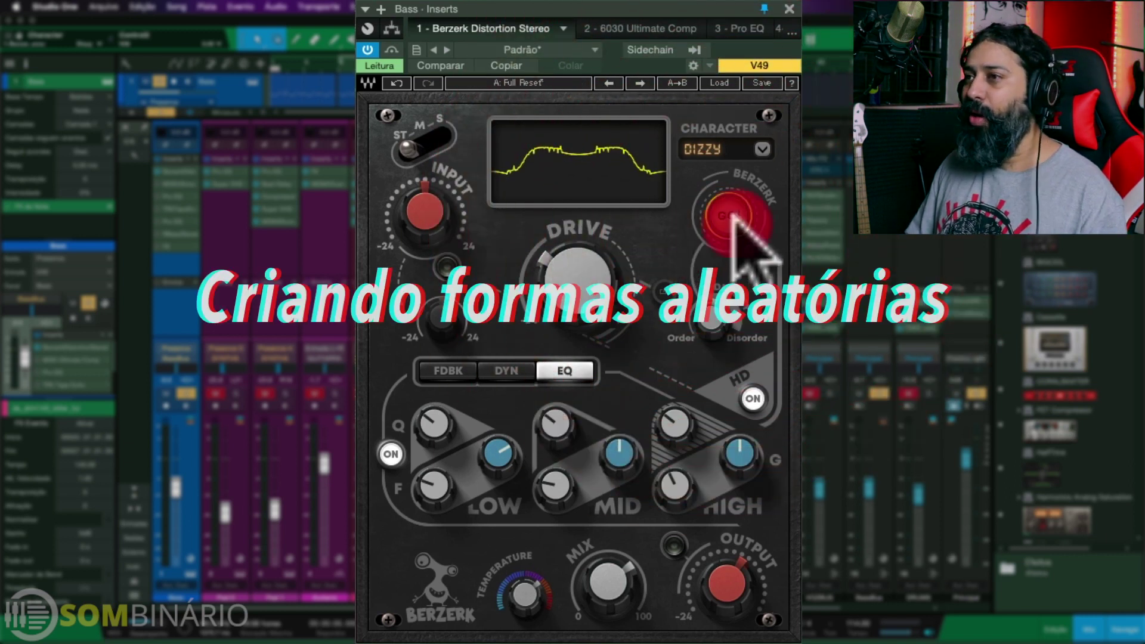
click(727, 222)
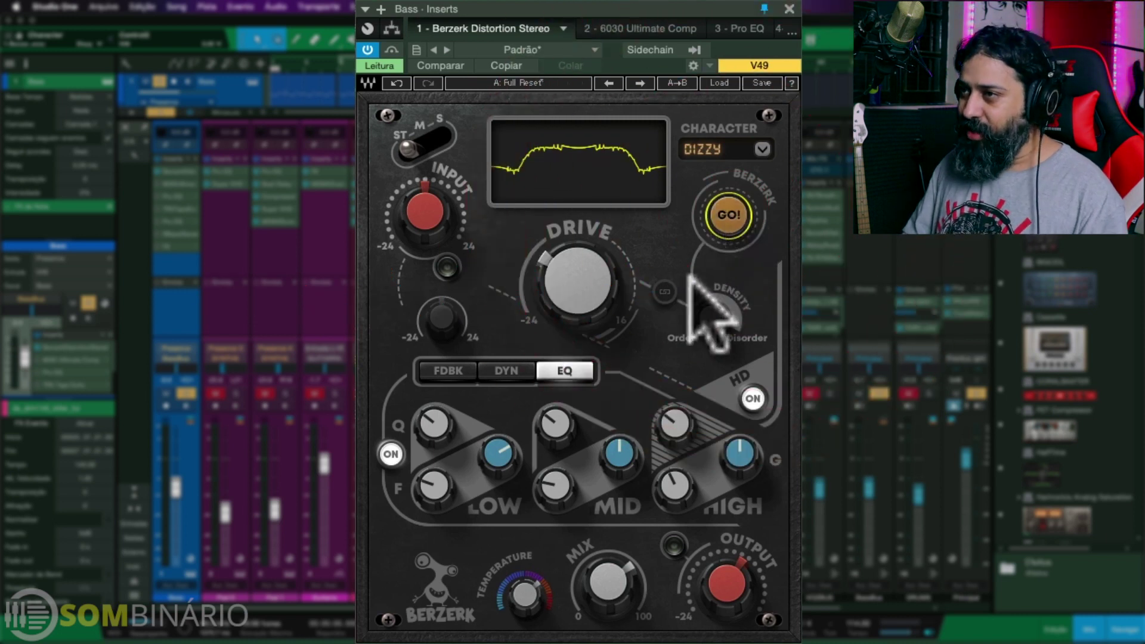
drag(711, 325, 710, 297)
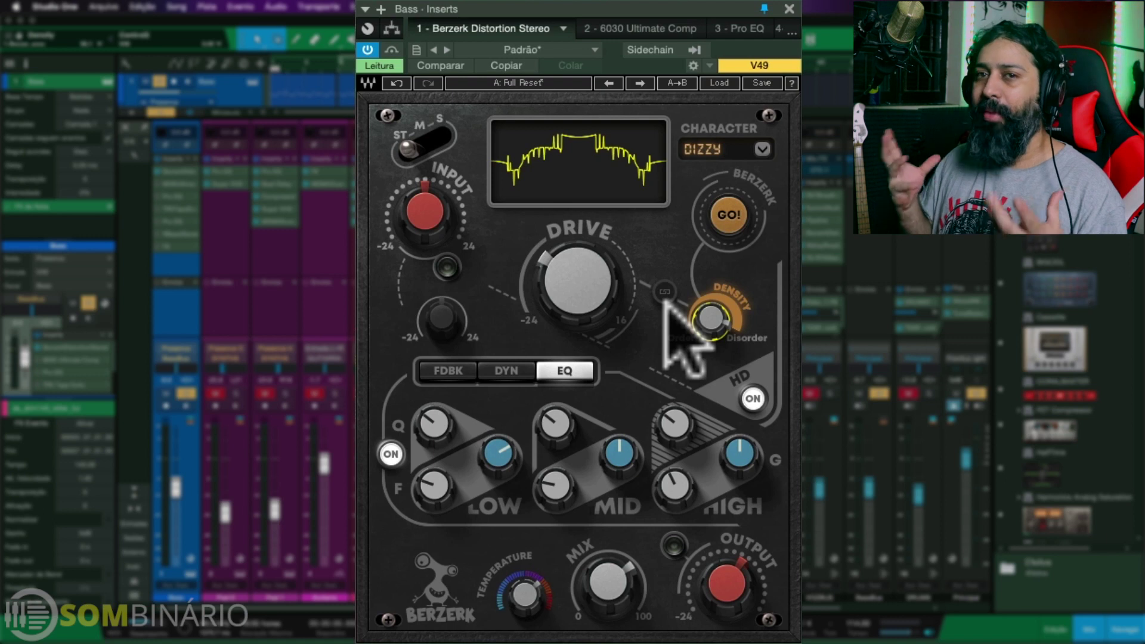
Try Berzerk's Drive control, and switch the link beside it on and back off.
mouse_move(557, 276)
mouse_down()
mouse_move(557, 248)
mouse_move(575, 322)
mouse_move(575, 298)
mouse_up()
click(661, 287)
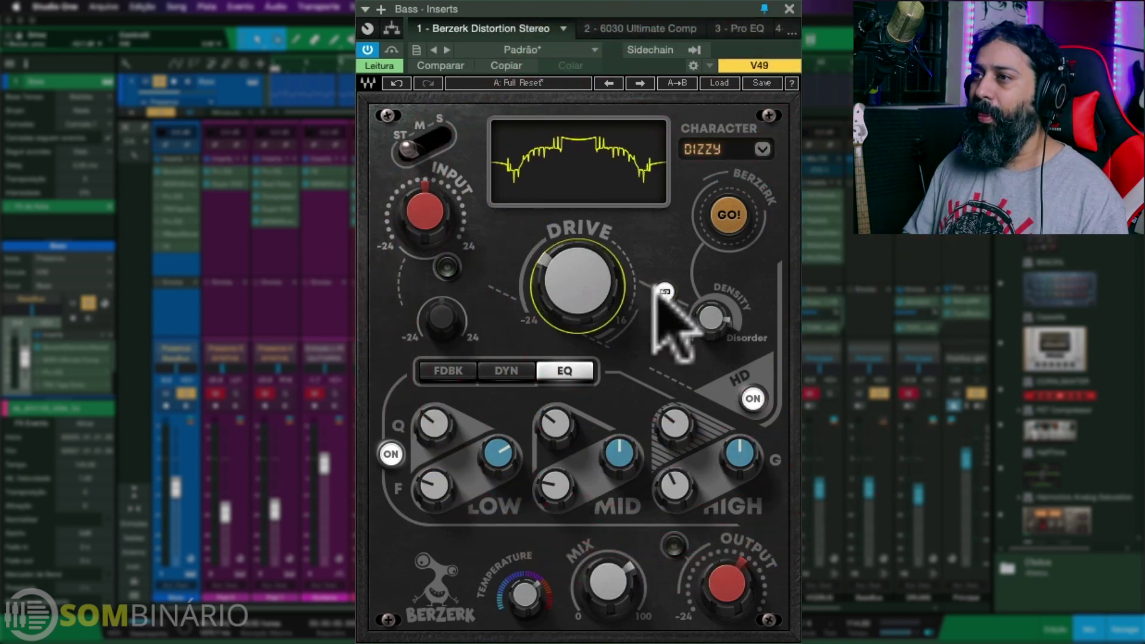
click(569, 302)
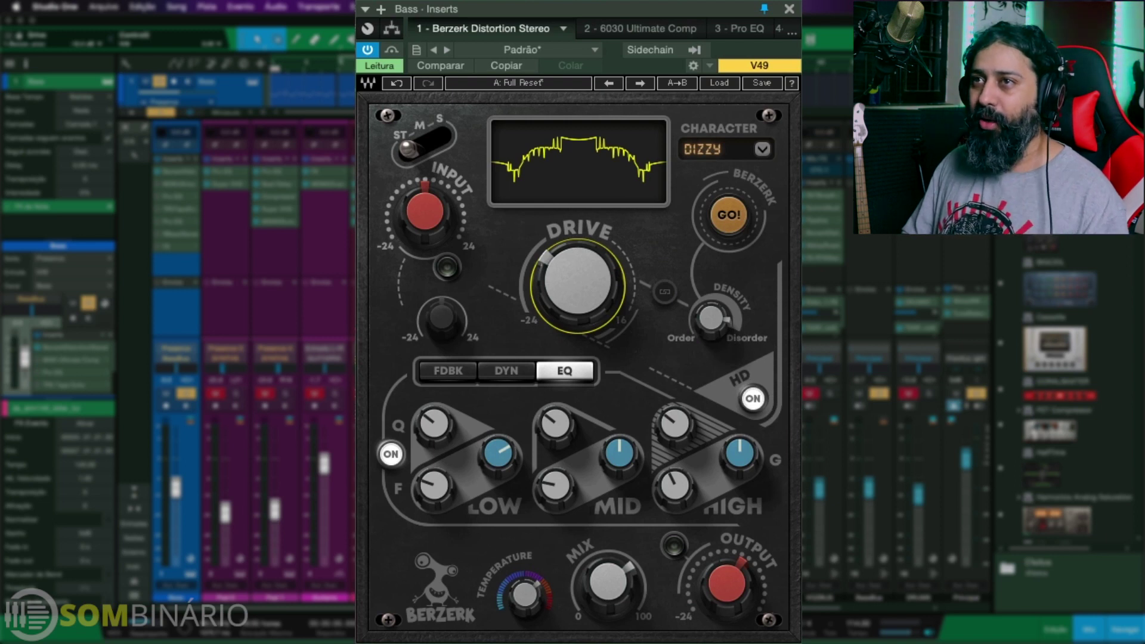
Show Berzerk's FDBK section and audition it on the Bass, lowering the Principal volume to -3.8 dB.
click(448, 370)
click(215, 394)
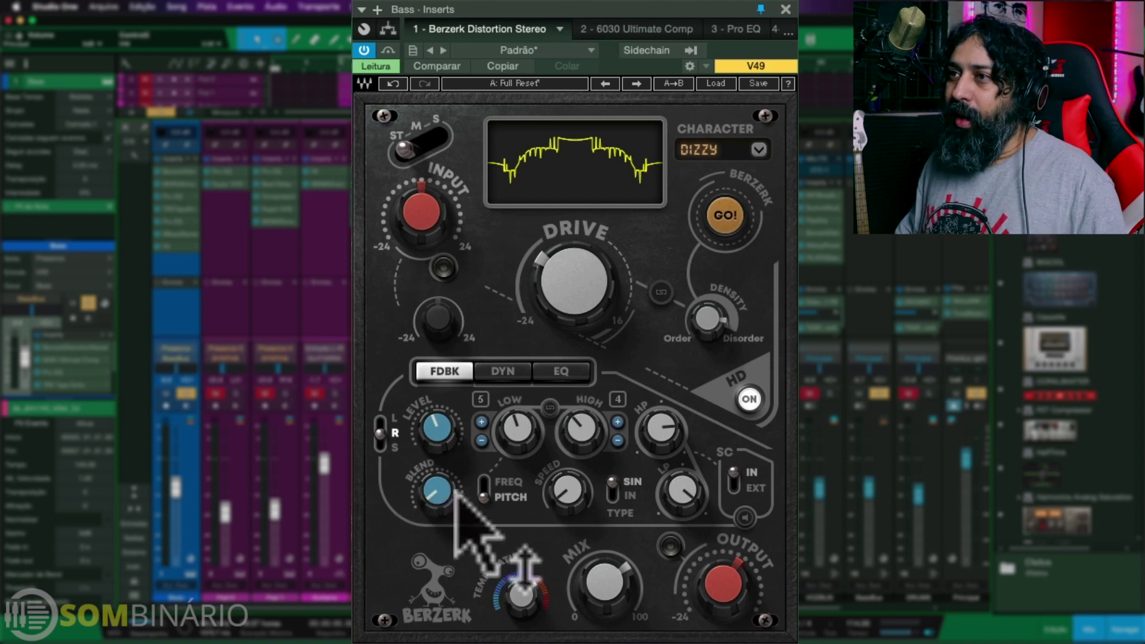
mouse_move(444, 498)
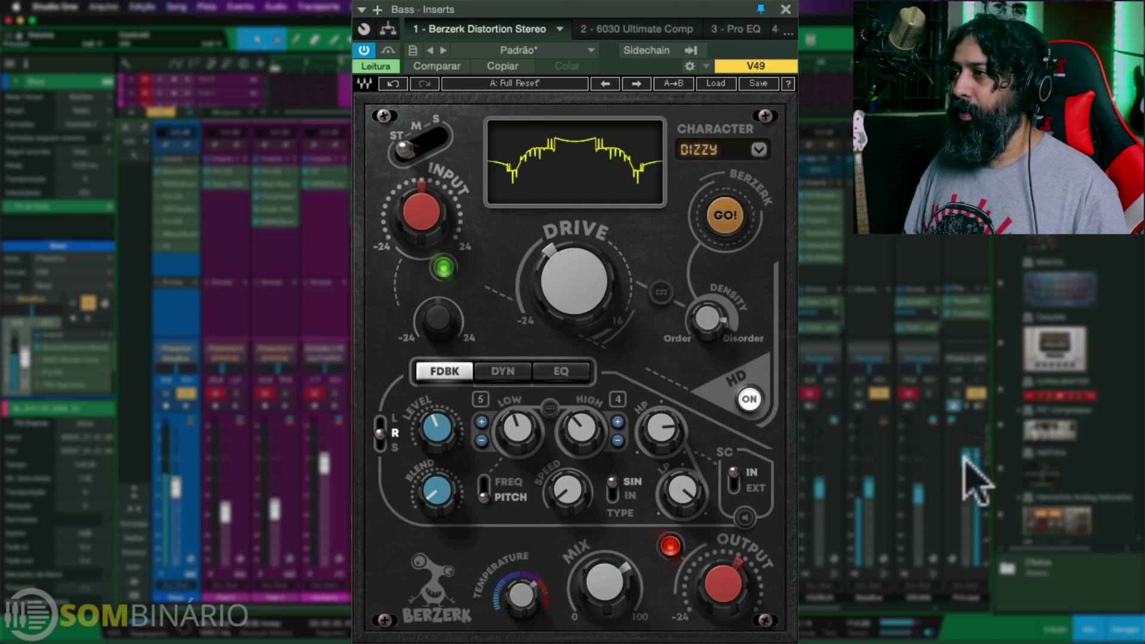
click(959, 494)
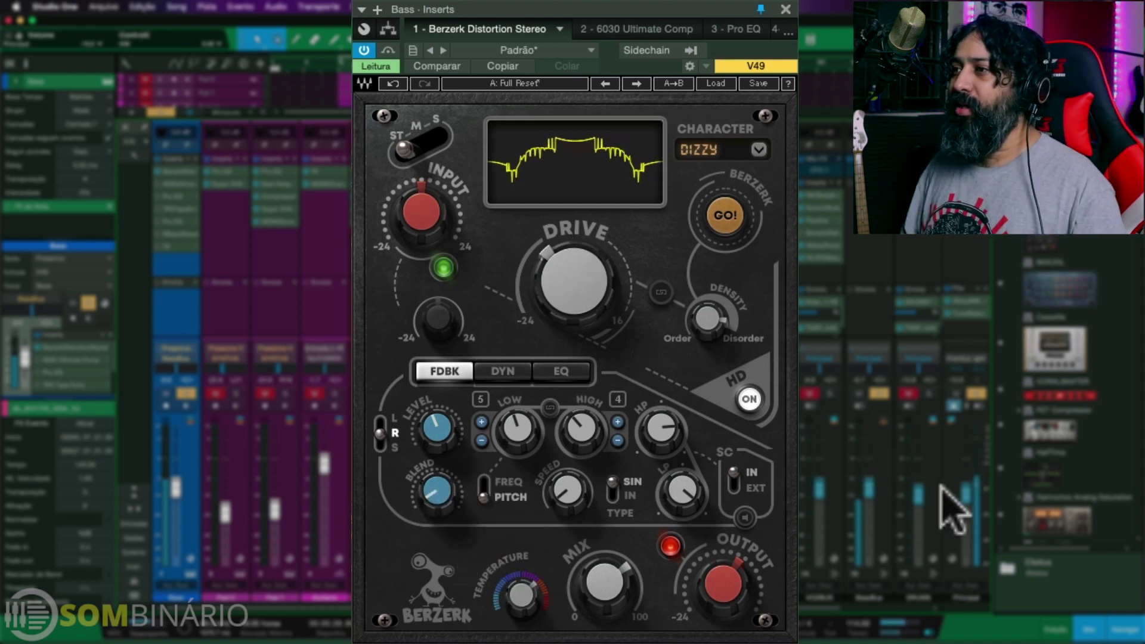
click(966, 479)
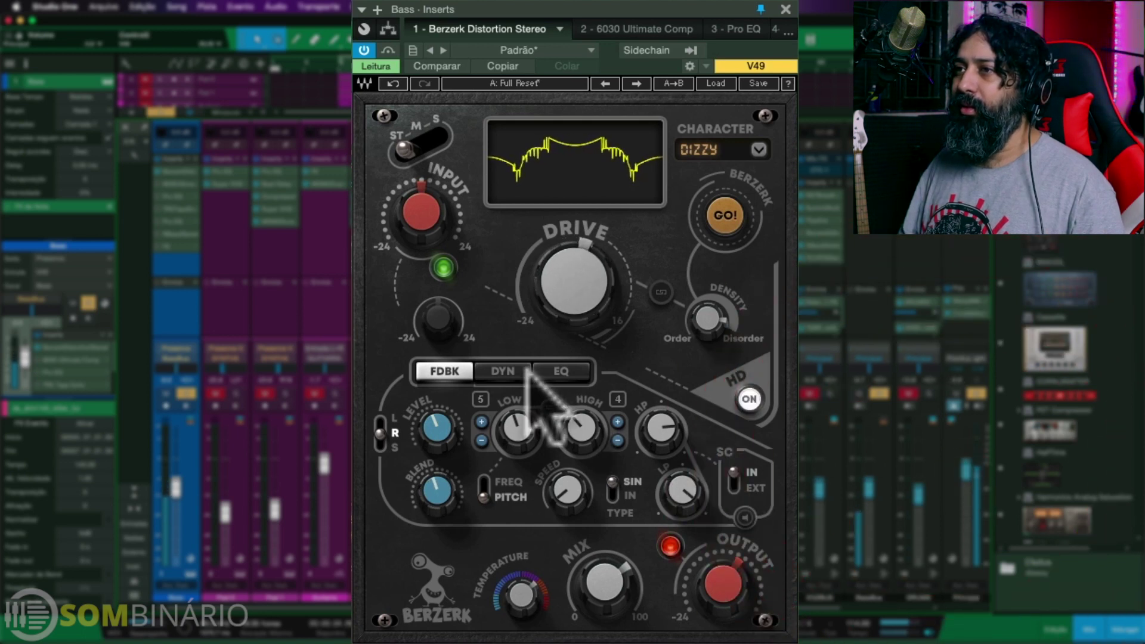
Raise the Blend in Berzerk's DYN section to about 21.8, and return to the FDBK section.
click(502, 371)
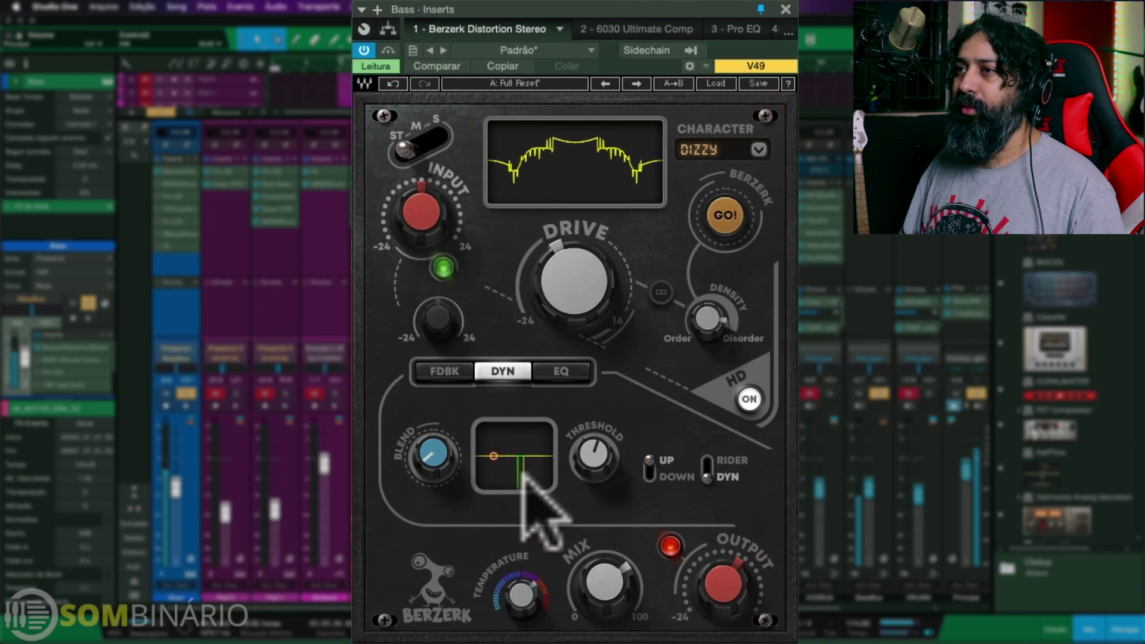
mouse_move(434, 455)
drag(434, 455, 434, 435)
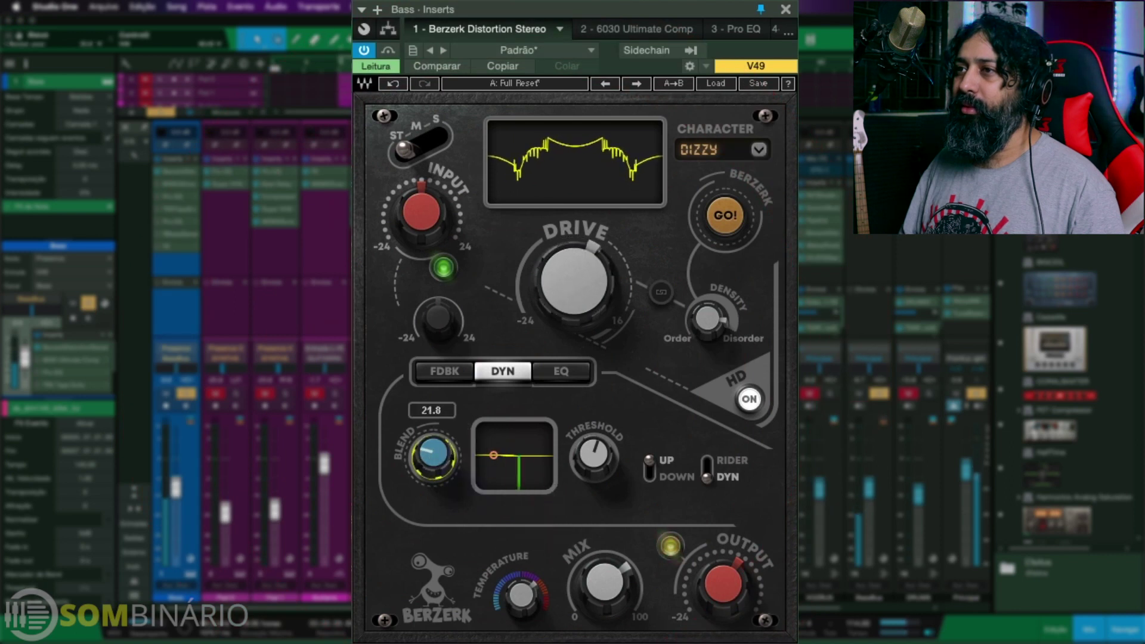
click(444, 371)
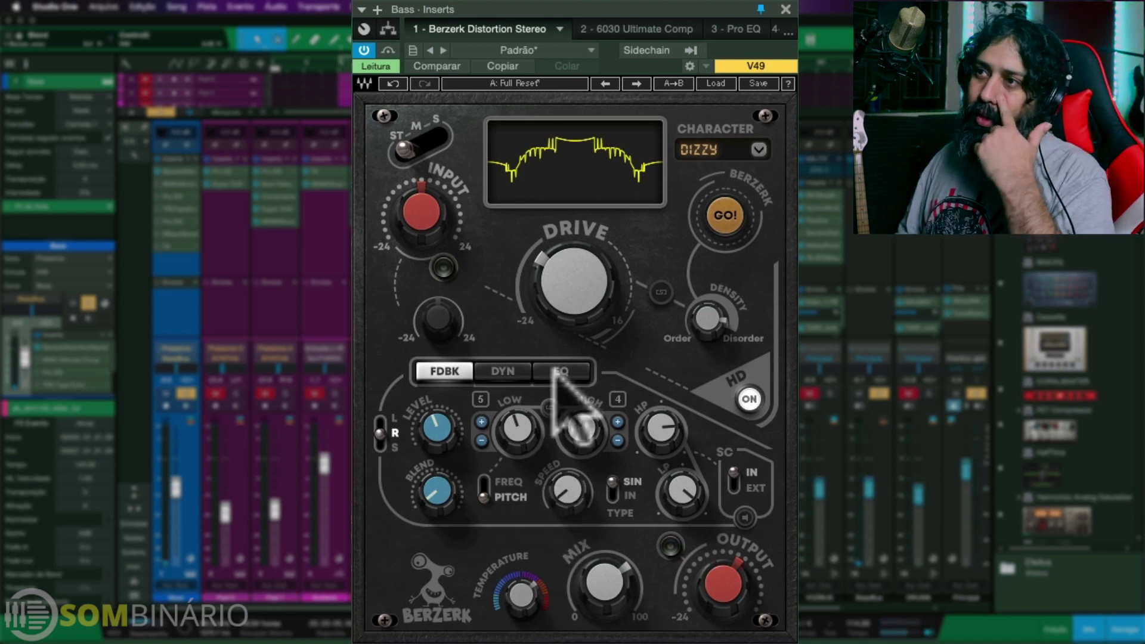
mouse_move(446, 500)
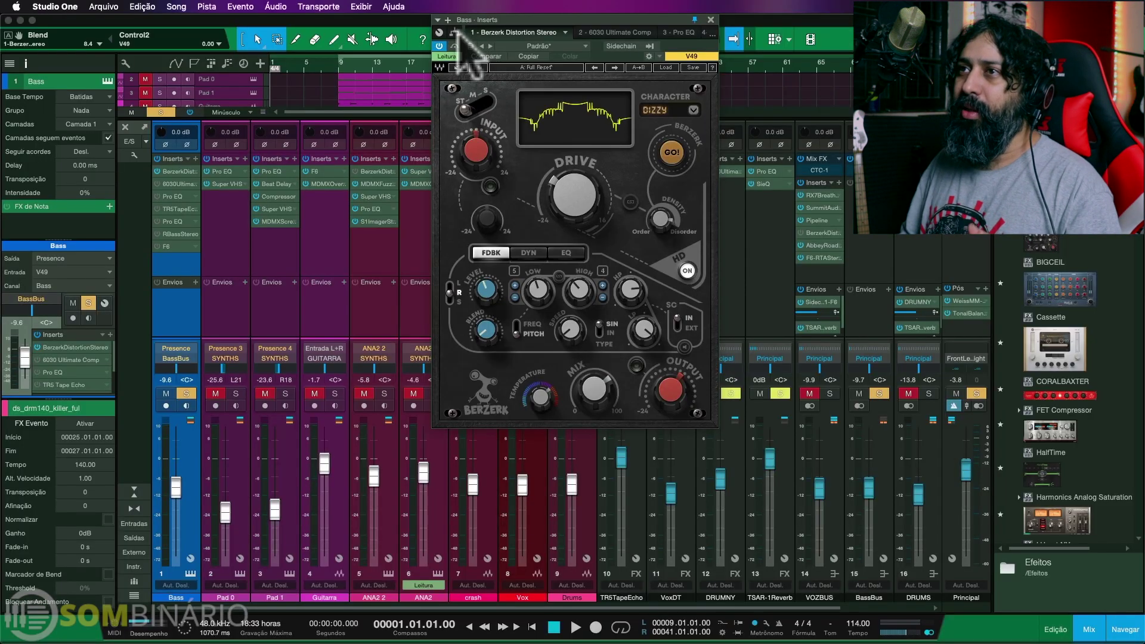
Open the Bass channel's insert routing view and examine the settings of Splitter 1.
click(389, 29)
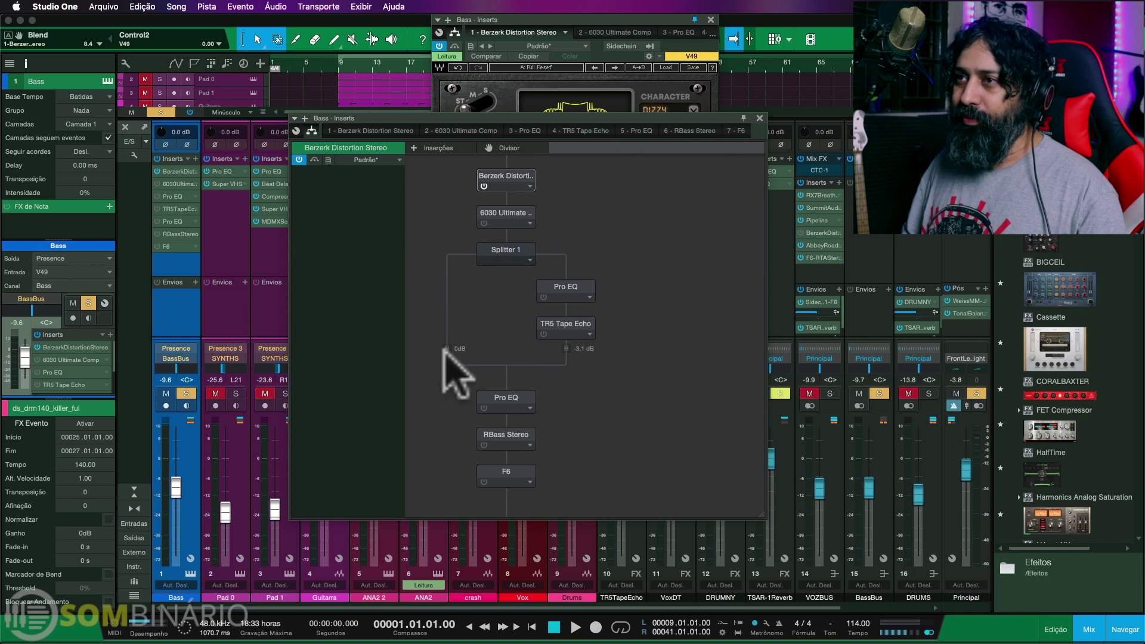
click(501, 251)
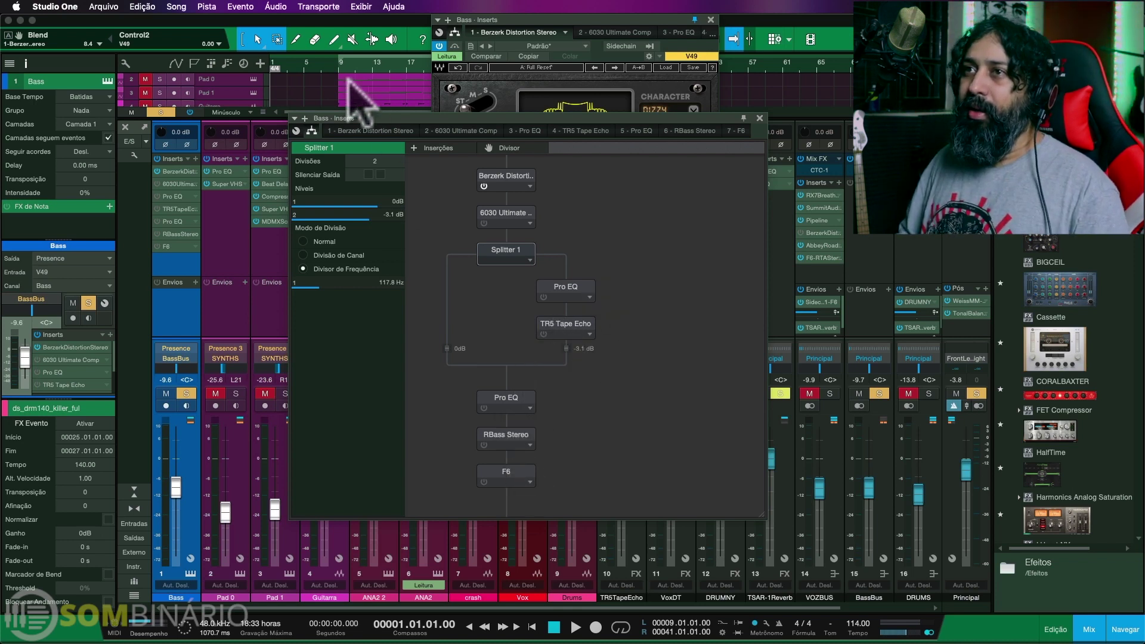
Play the Bass from bar 9 with all its inserts active, and place the Berzerk and routing windows side by side.
click(335, 62)
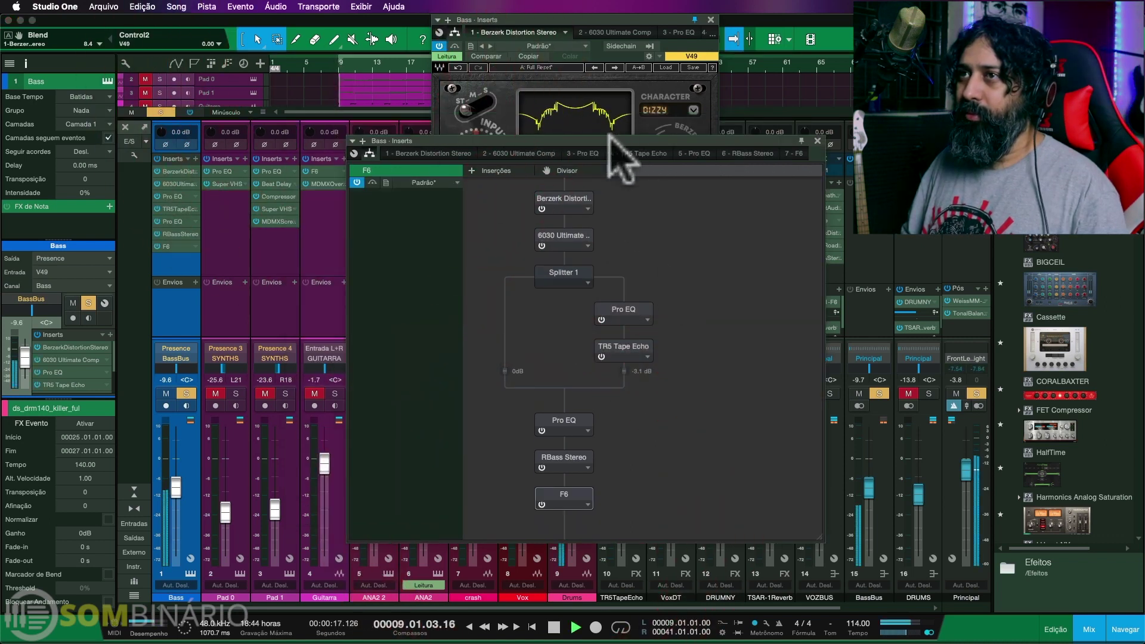
drag(613, 154, 702, 175)
drag(519, 32, 320, 90)
drag(549, 165, 632, 87)
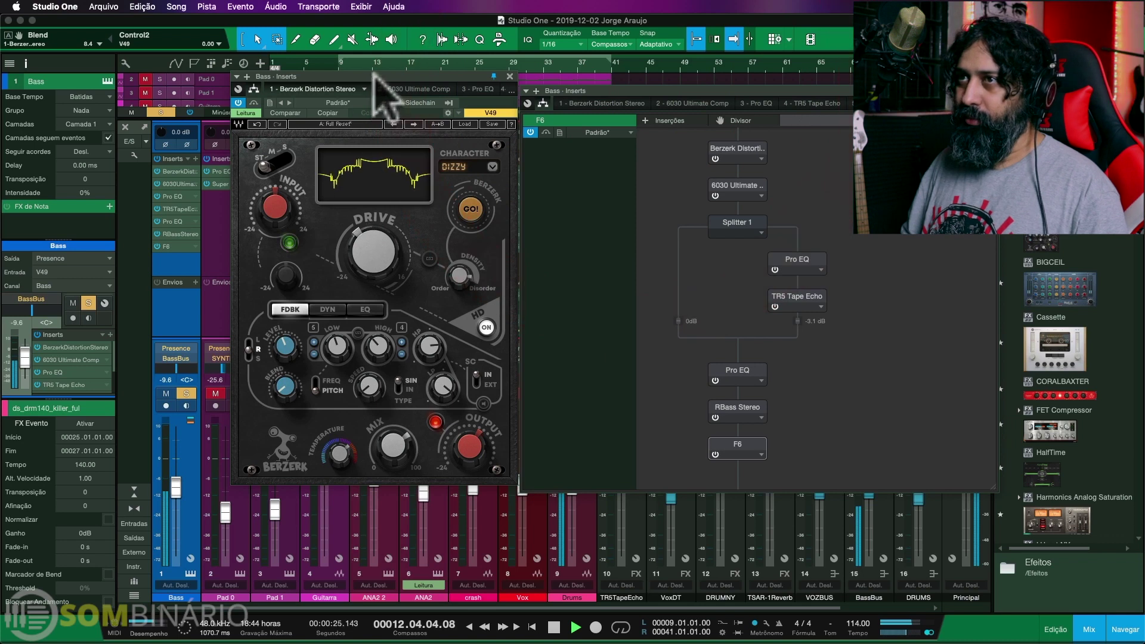
drag(376, 80, 280, 83)
drag(587, 96, 486, 90)
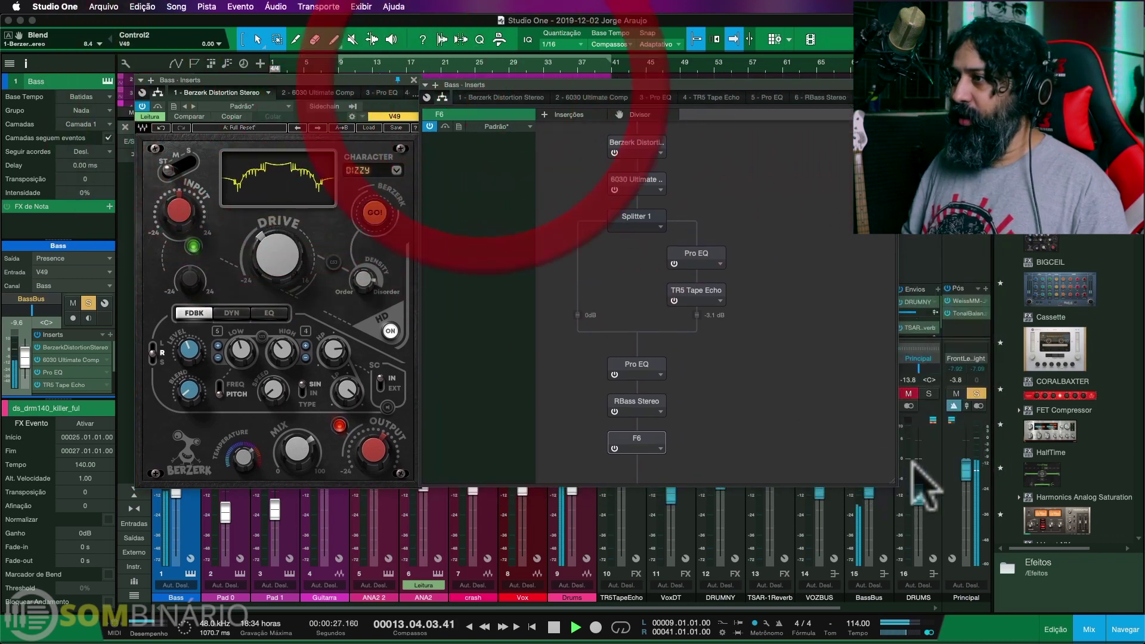
Raise the Principal volume to -1.8 dB, and play the full mix with the Bass solo cleared.
mouse_move(959, 468)
mouse_down()
mouse_move(969, 474)
mouse_move(952, 499)
mouse_move(962, 459)
mouse_up()
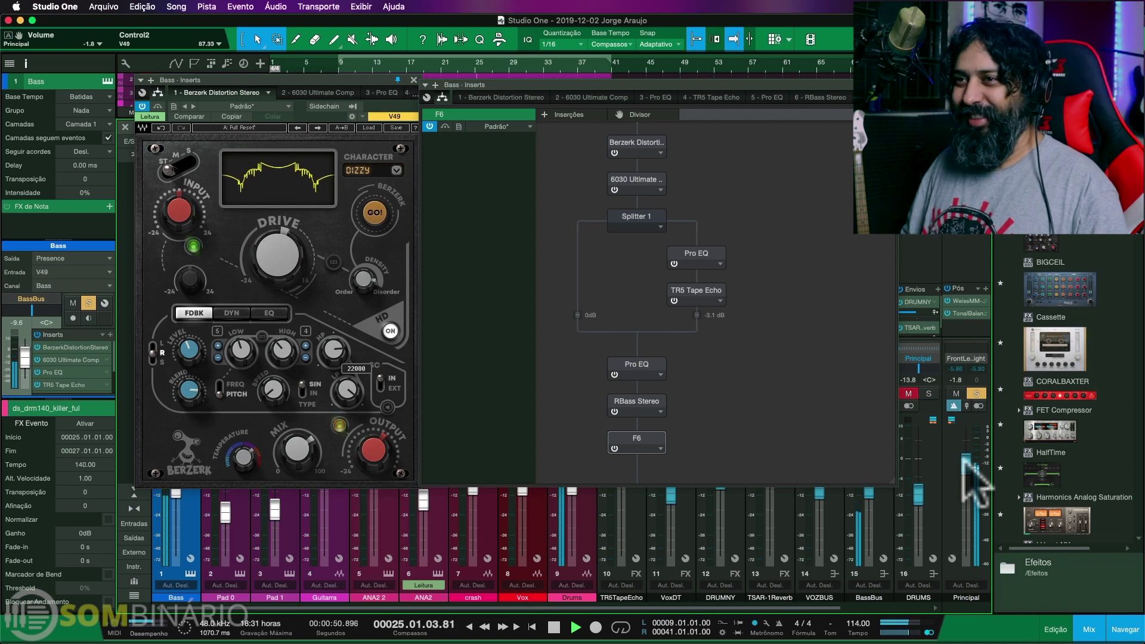
key(space)
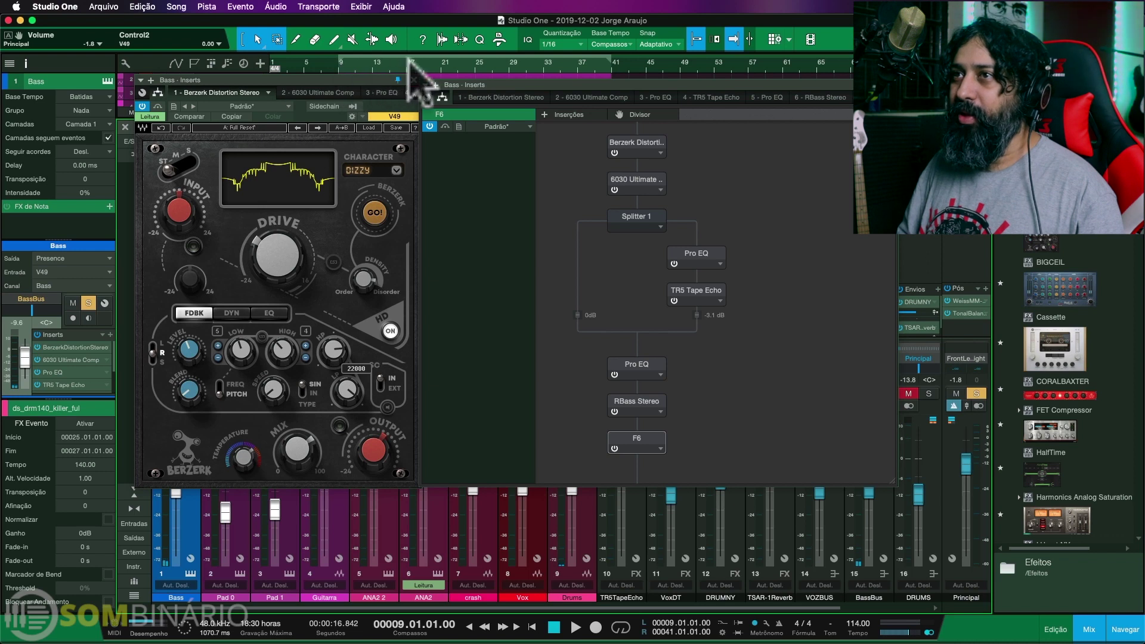
click(412, 65)
click(975, 392)
key(space)
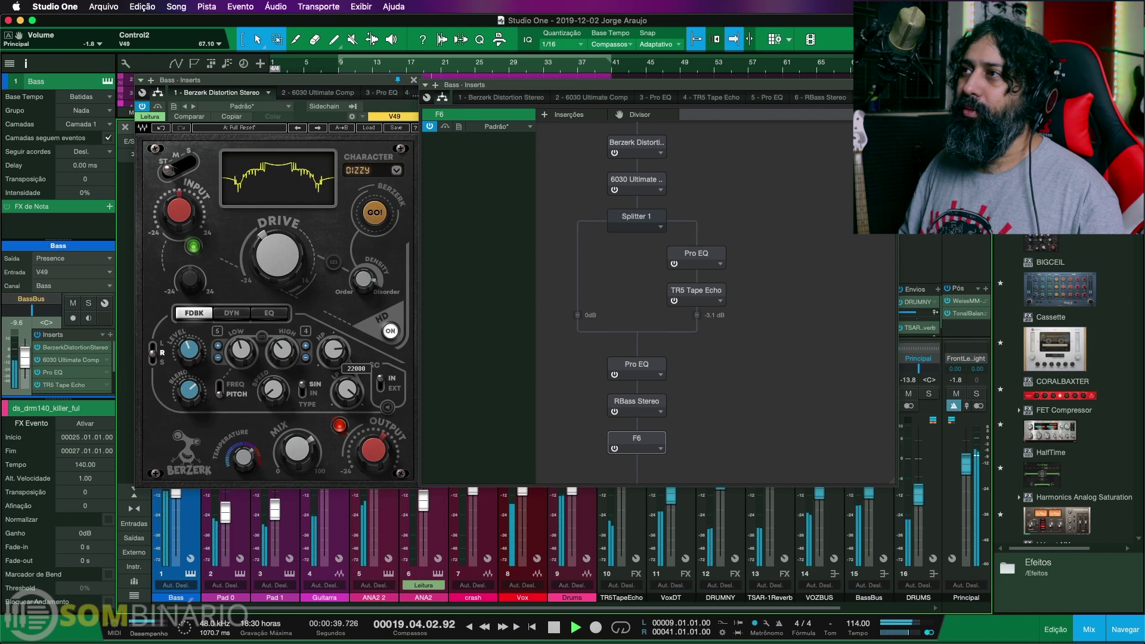
Close the Bass routing and Berzerk windows and, with playback stopped, reset the Principal volume to 0 dB.
click(890, 84)
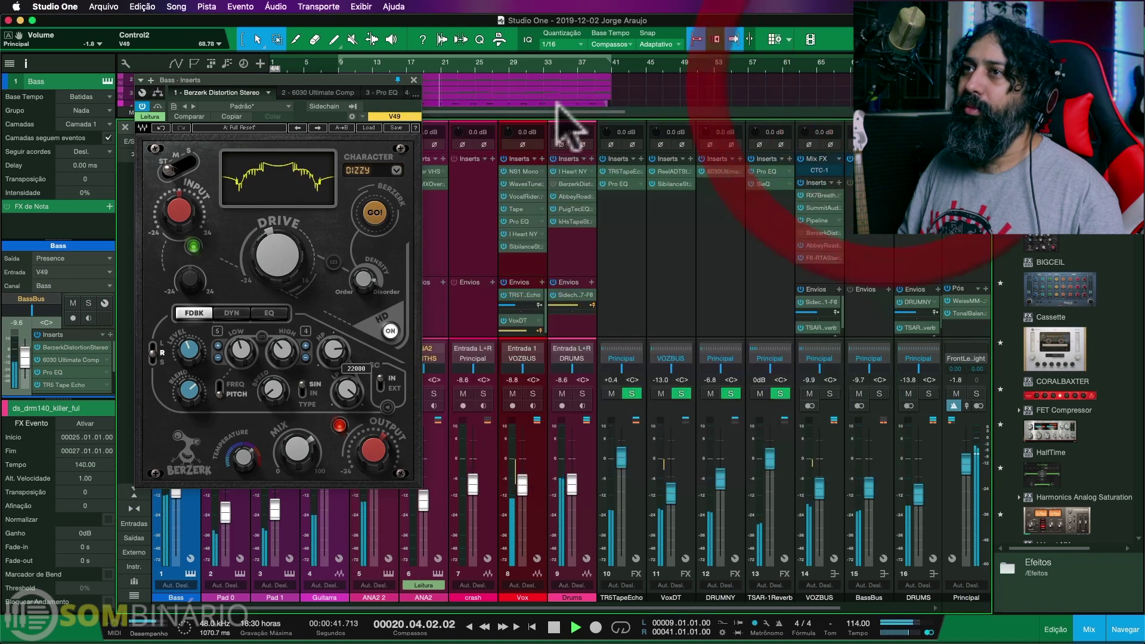
drag(382, 77, 645, 103)
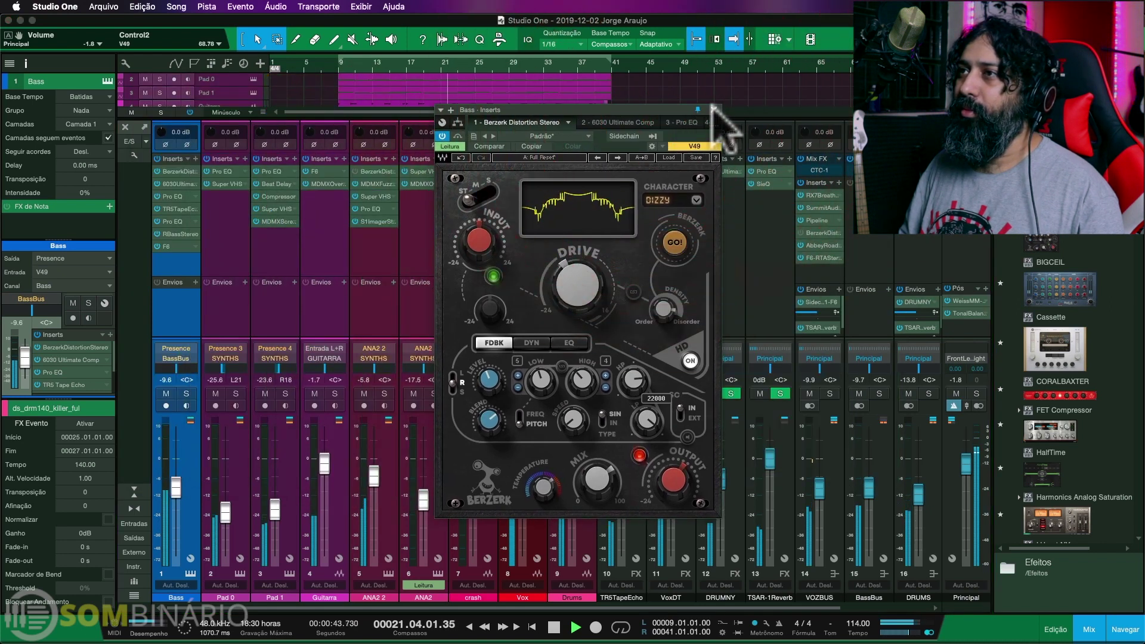
click(707, 125)
key(space)
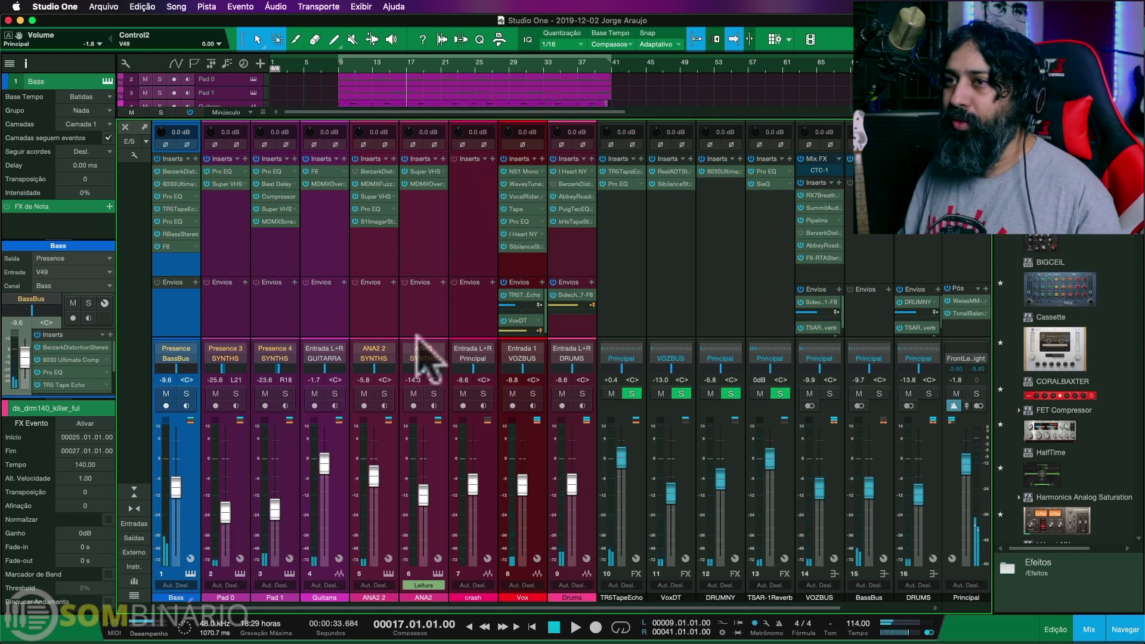
super+click(966, 462)
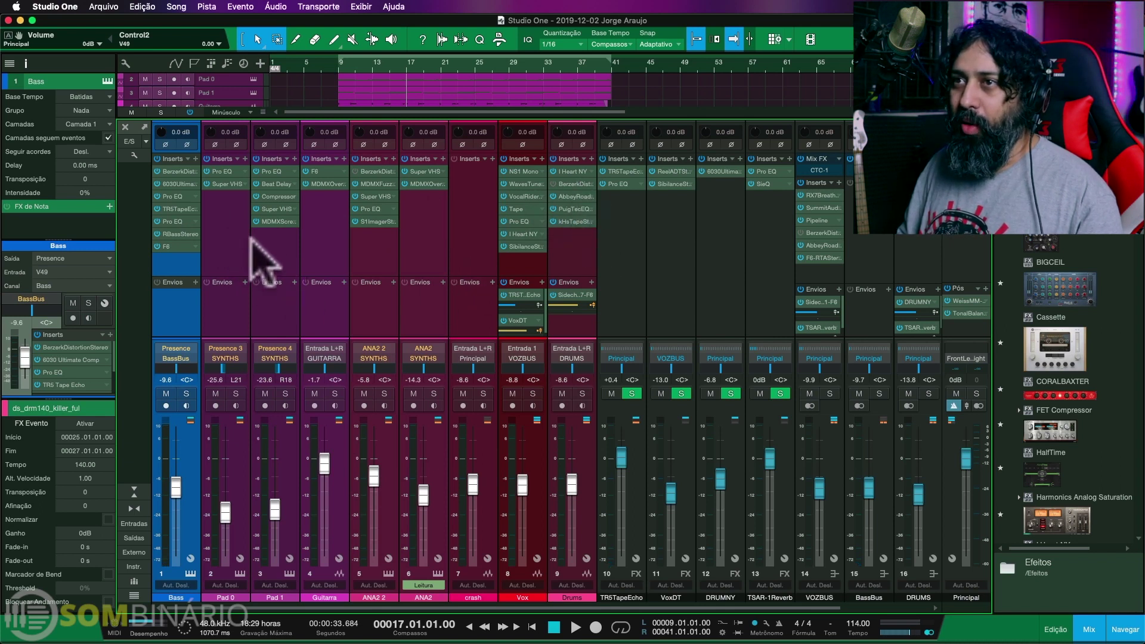
Open the MDMX Screamer insert on the Pad 1 channel and position its window clear of the channel strip.
click(285, 251)
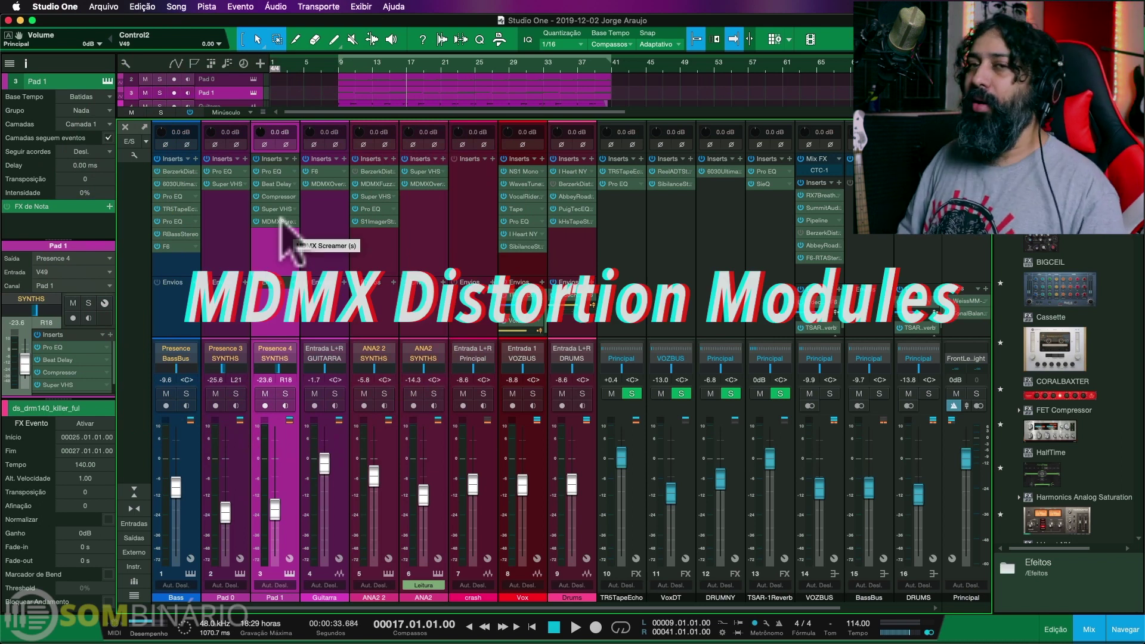
click(284, 223)
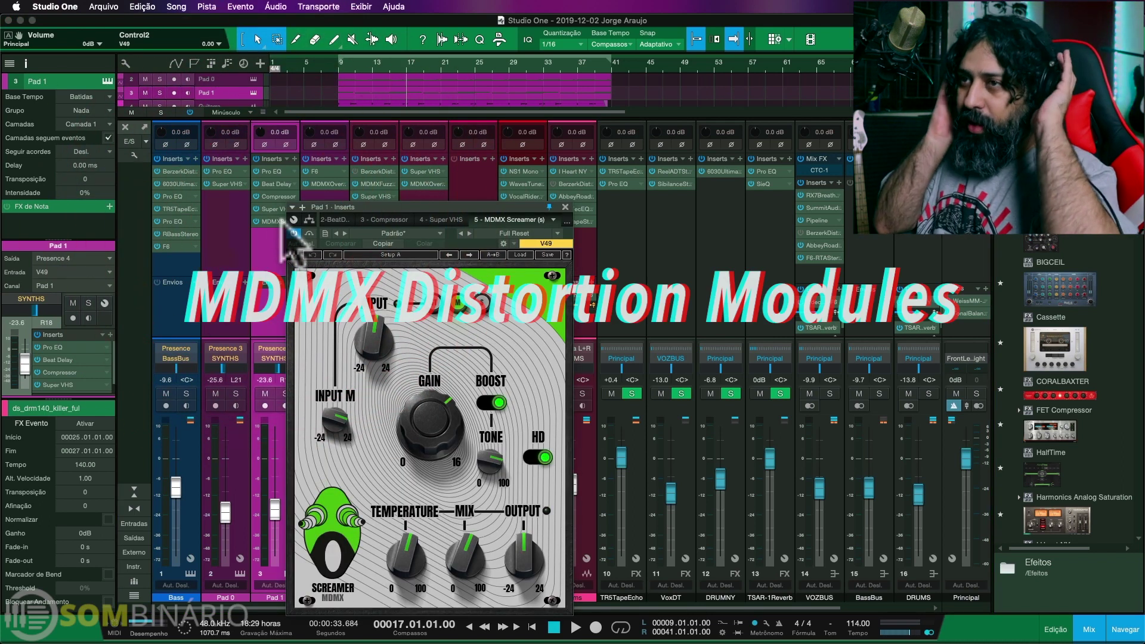
drag(412, 219, 540, 150)
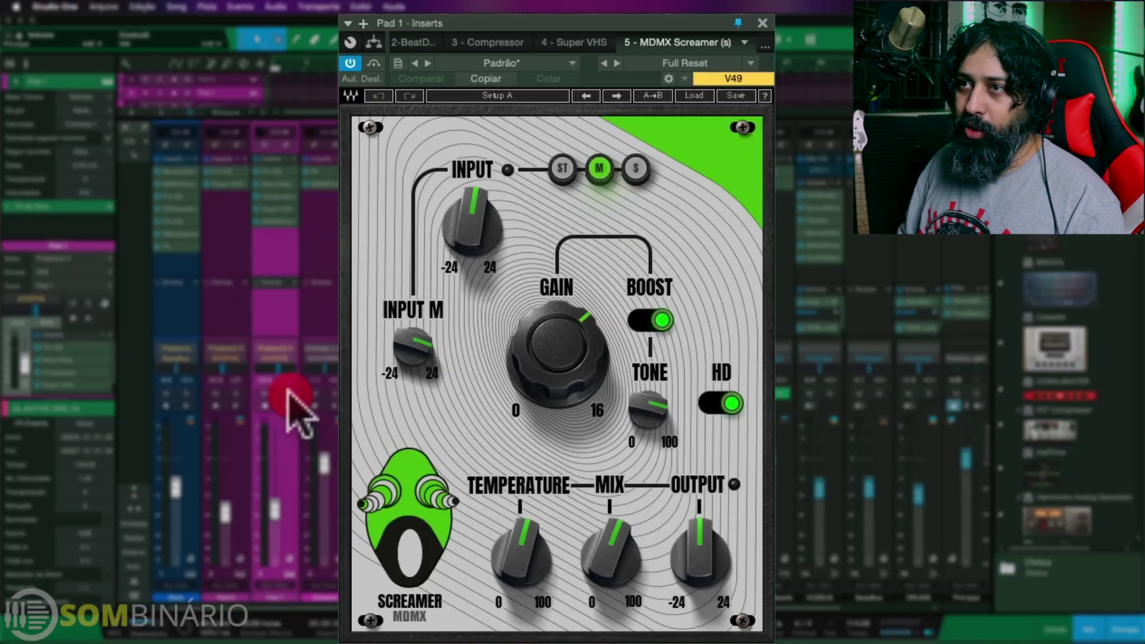
Solo Pad 1 and compare its sound with MDMX Screamer bypassed and active.
click(290, 399)
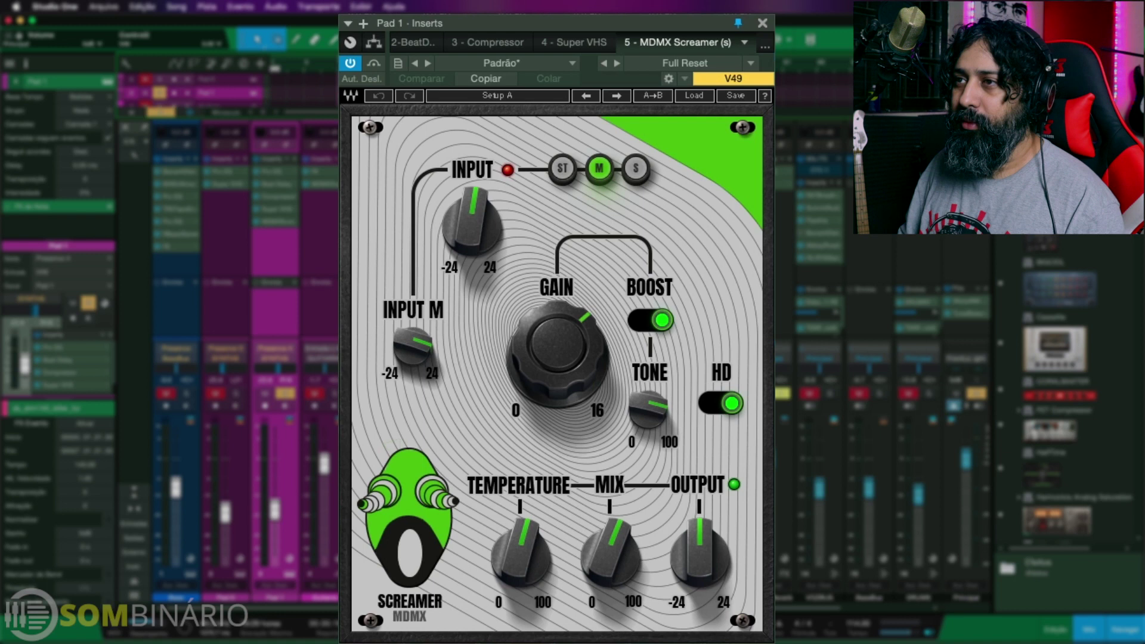
click(374, 63)
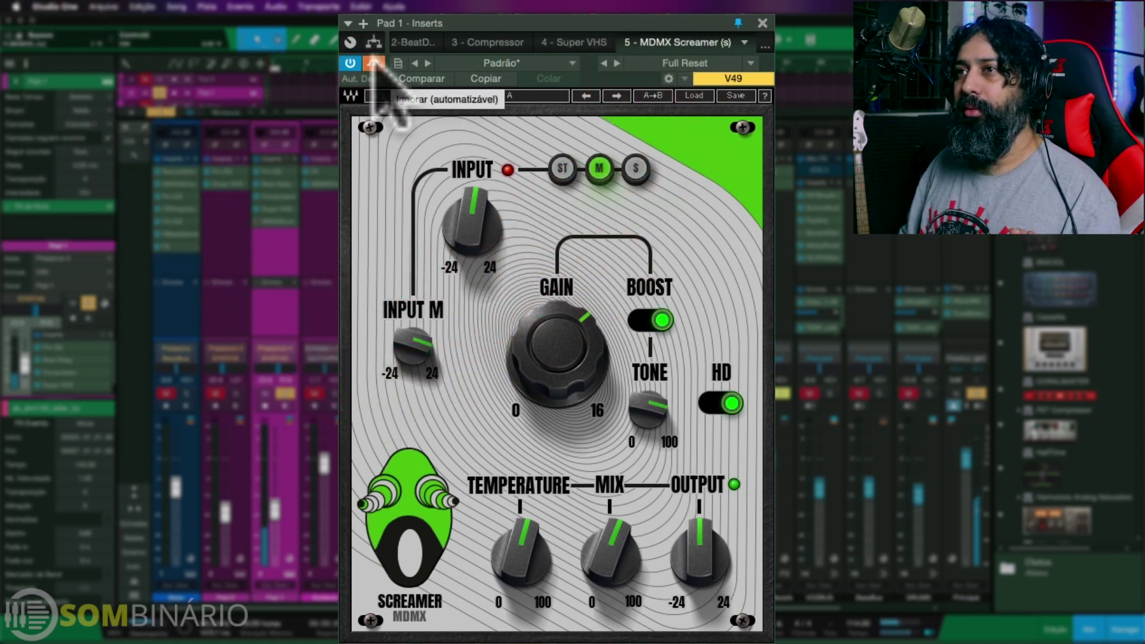
click(374, 64)
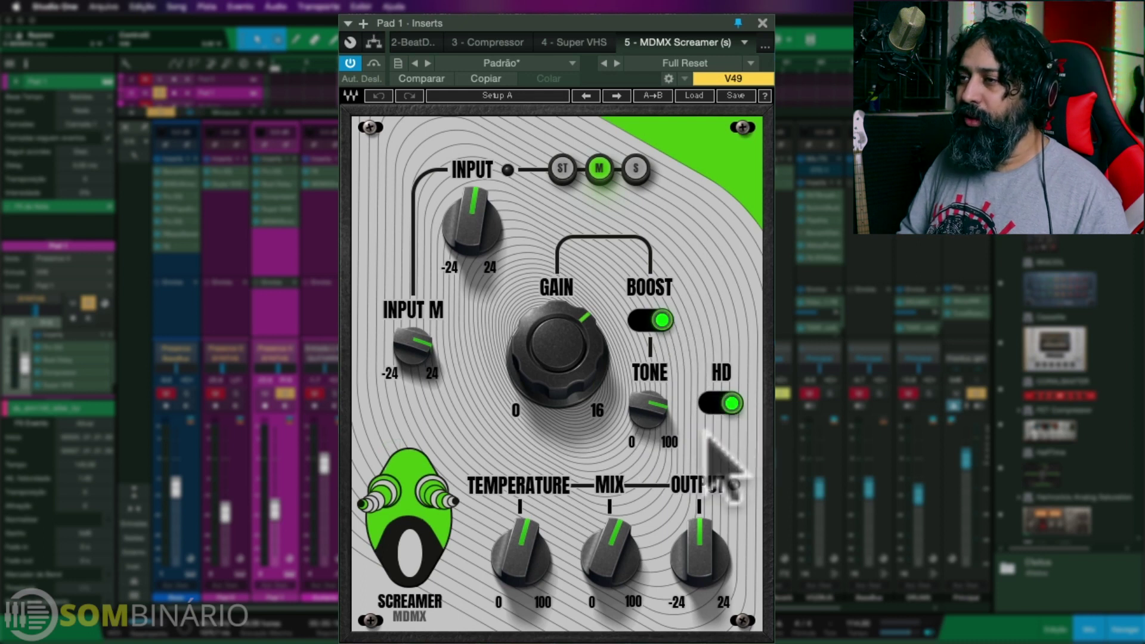
Switch Screamer's HD mode off and back on, and clear the Pad 1 solo.
click(721, 404)
click(720, 404)
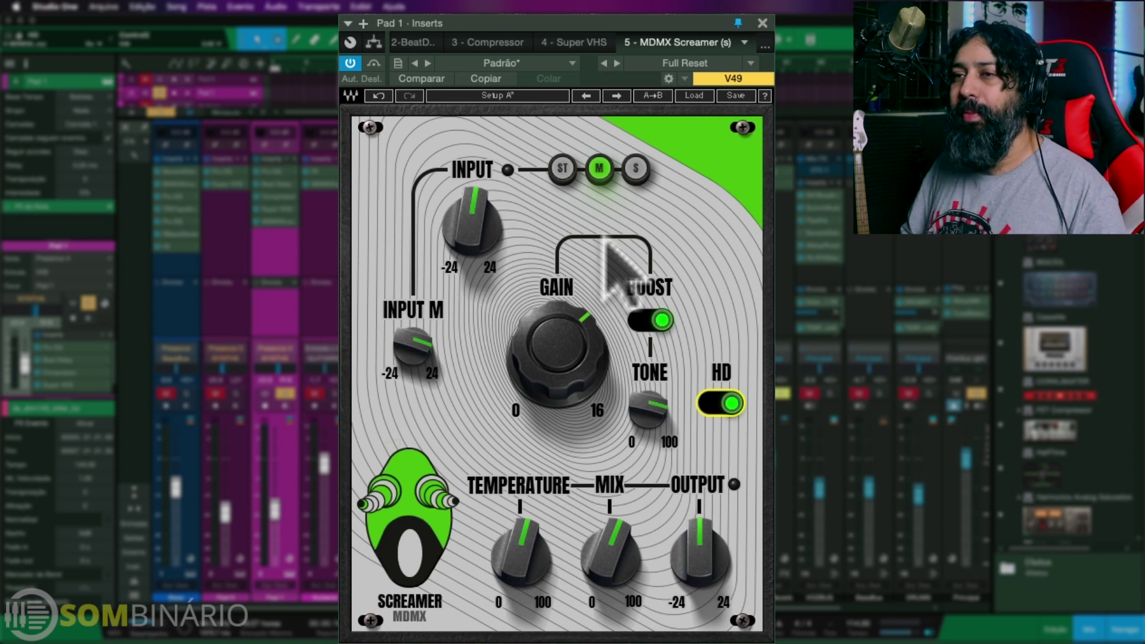
click(289, 415)
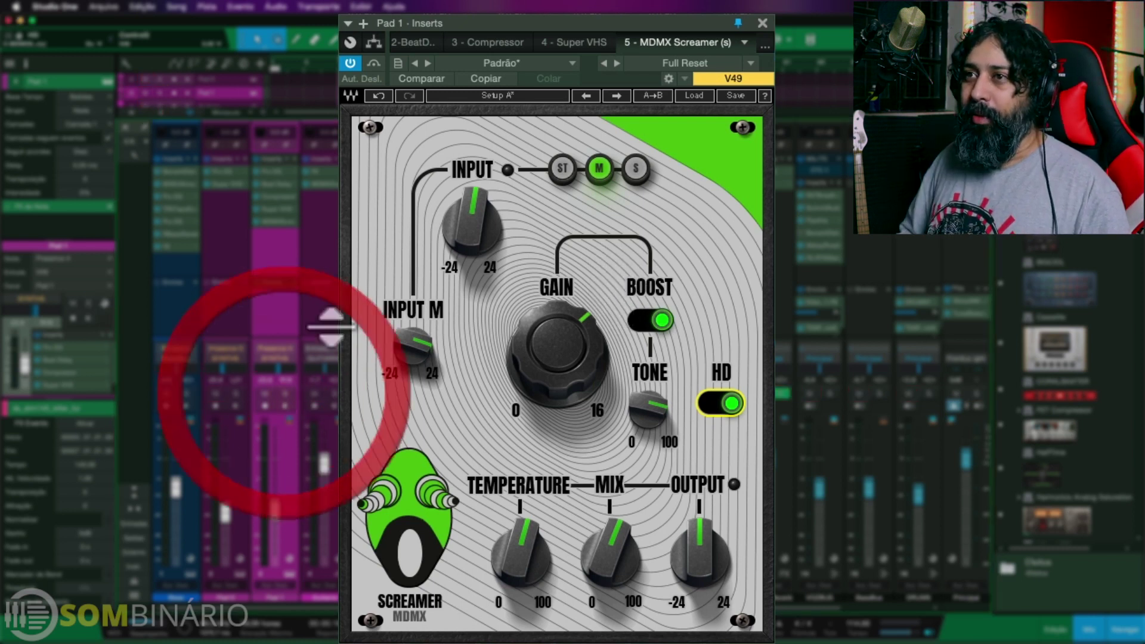
Open the MDMX OverDrive insert on the Guitarra channel and reposition its window.
click(331, 248)
click(331, 178)
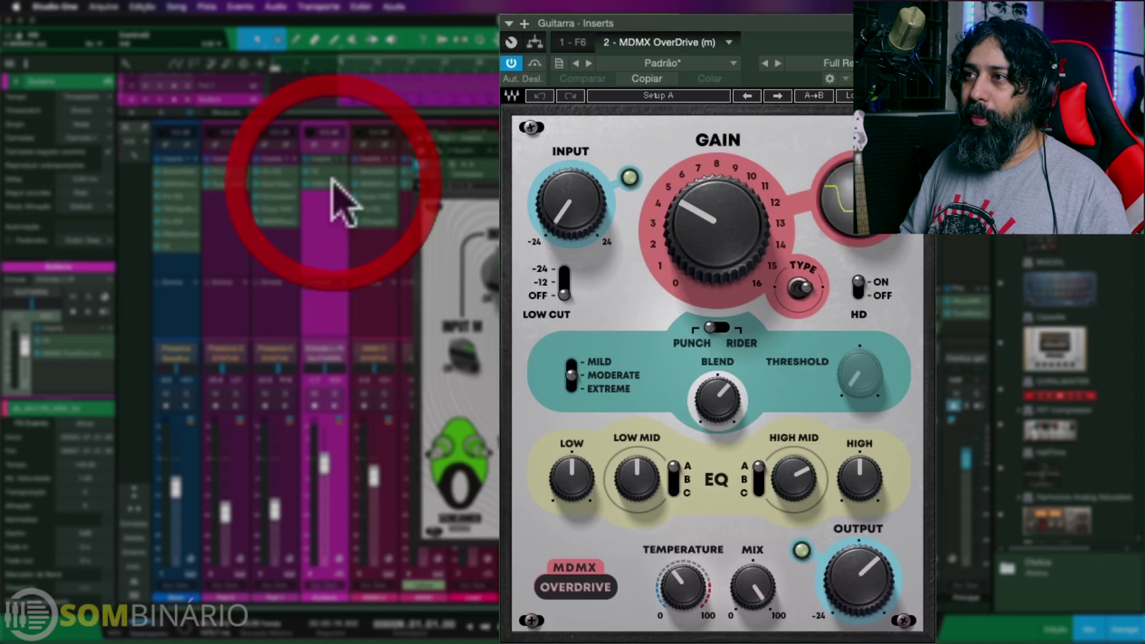
drag(774, 38, 693, 26)
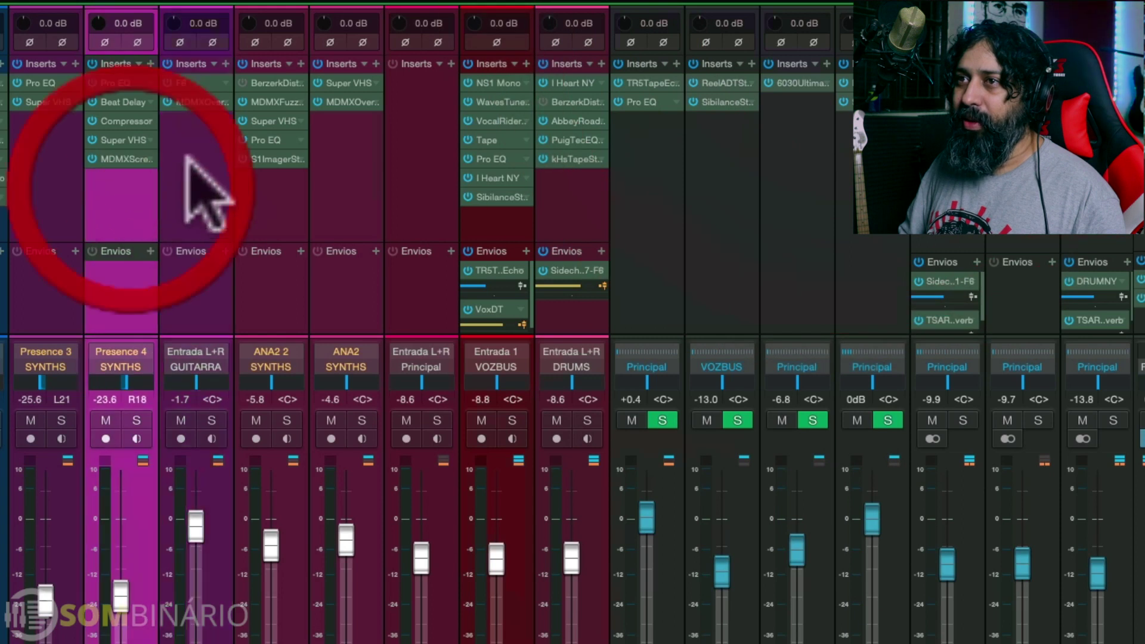
Solo the Guitarra channel, reopen its MDMX OverDrive insert and compare the sound with the effect bypassed and active.
click(188, 160)
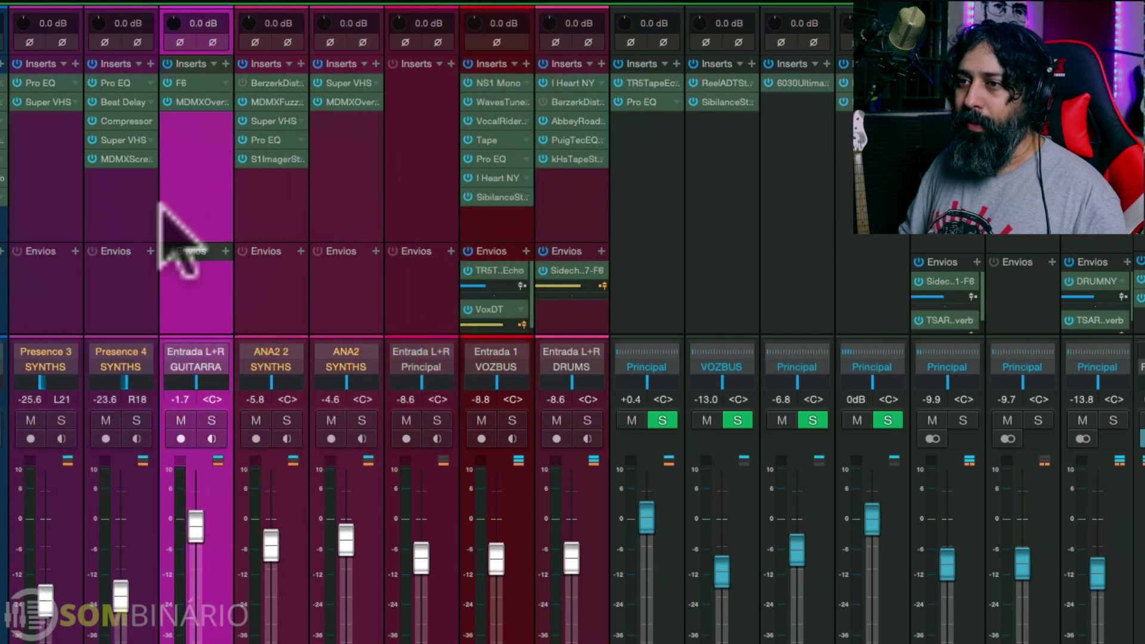
click(210, 420)
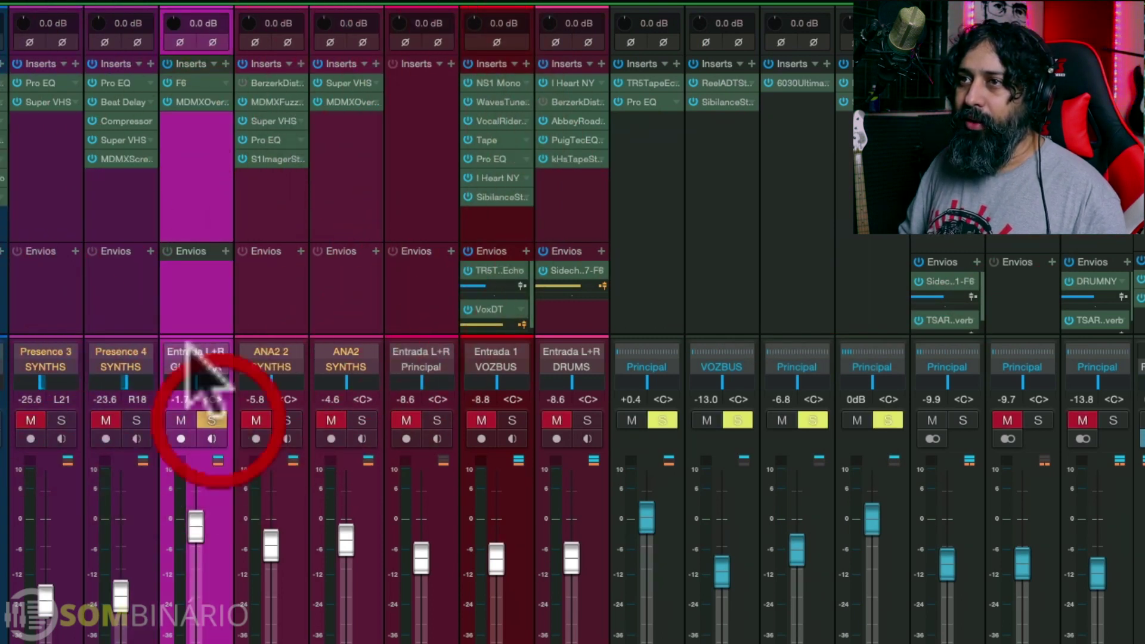
click(196, 102)
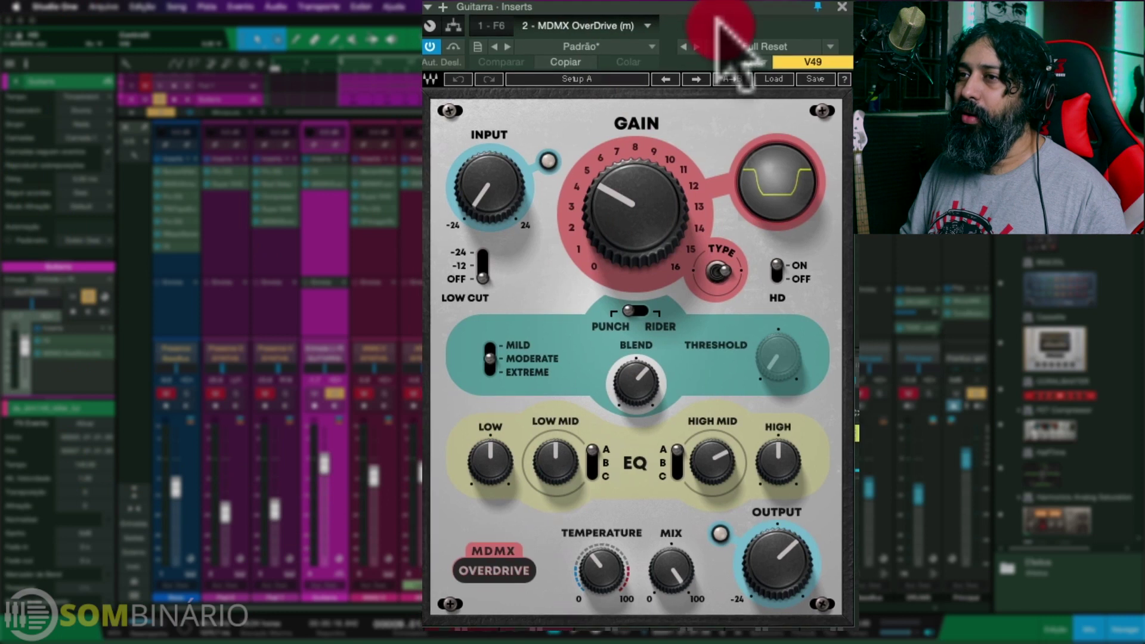
drag(721, 46, 738, 57)
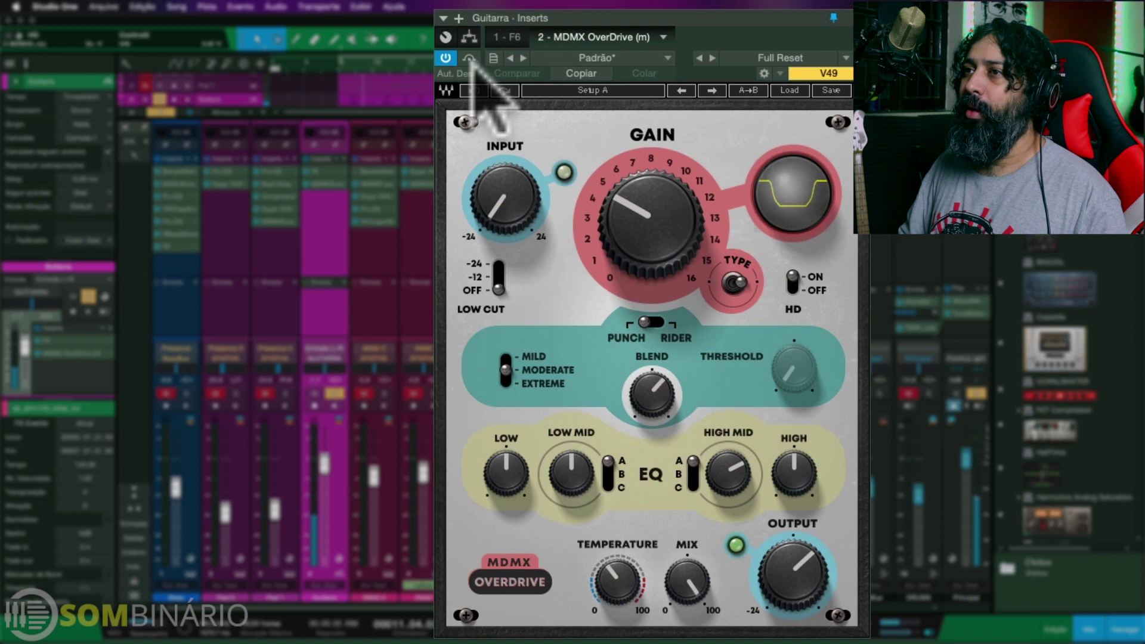
click(468, 57)
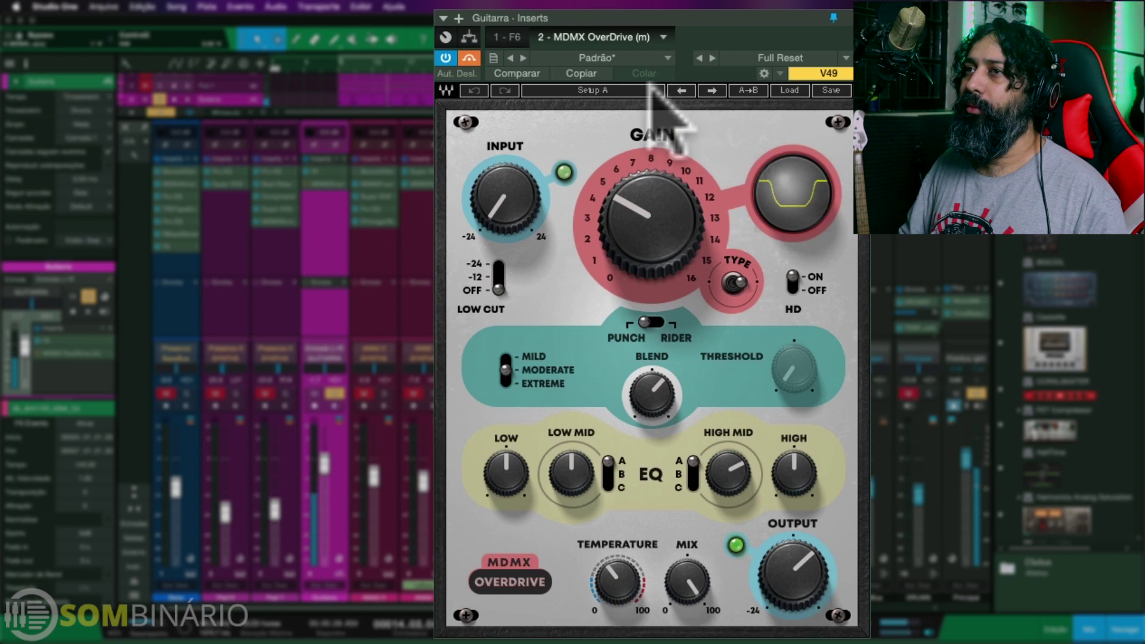
click(470, 58)
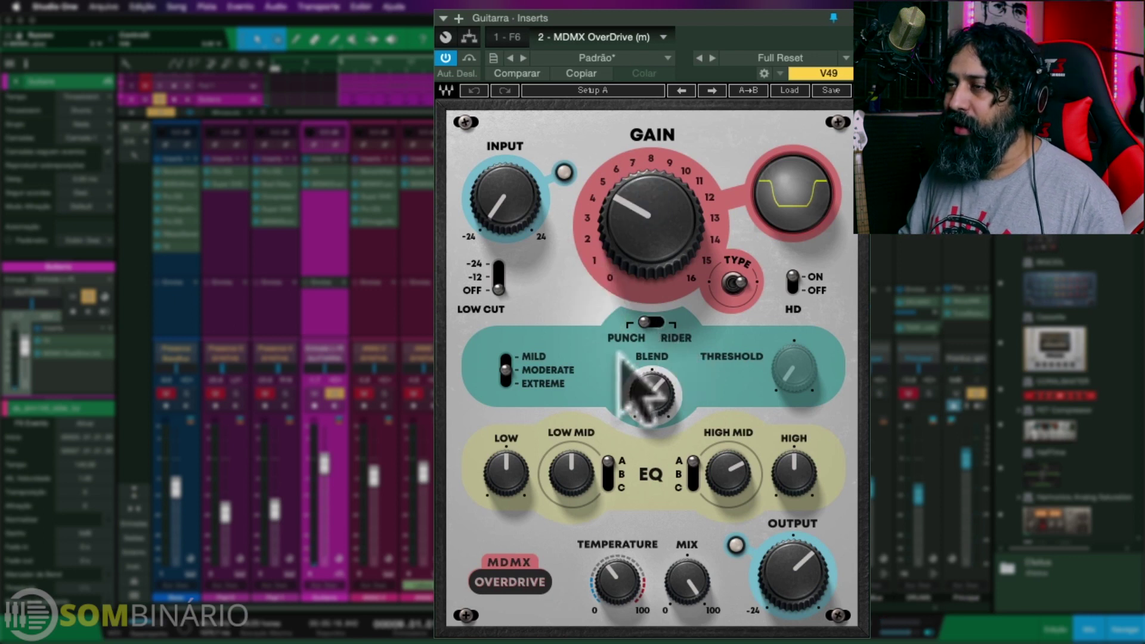
Audition OverDrive's Mild and Extreme Punch modes on the guitar and return the mode to Moderate.
click(511, 381)
click(508, 376)
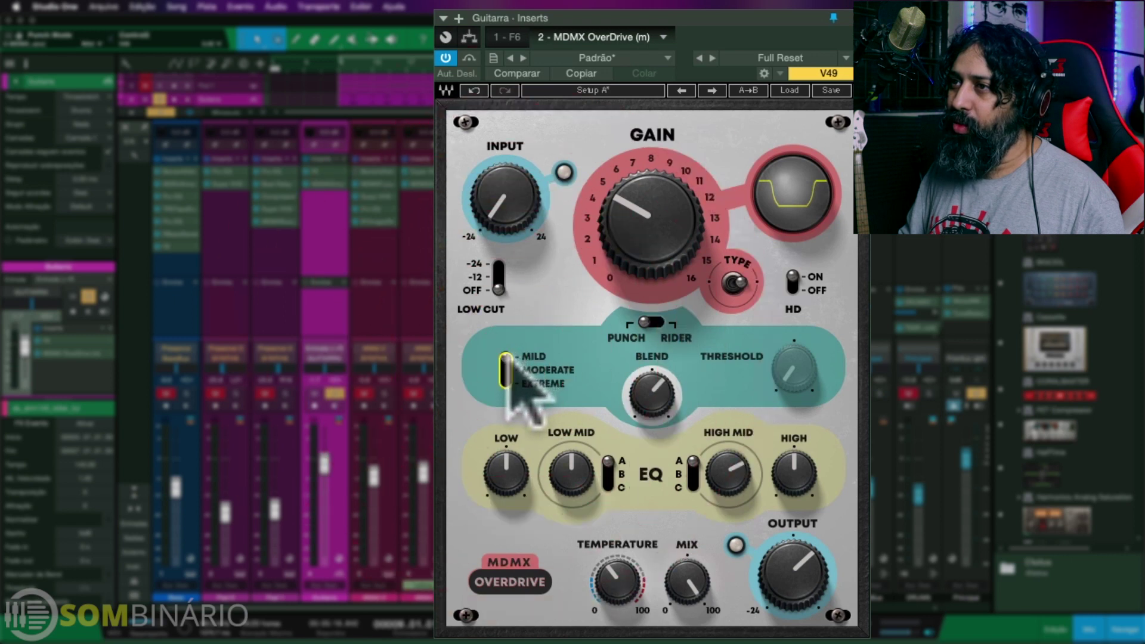
click(510, 376)
click(511, 367)
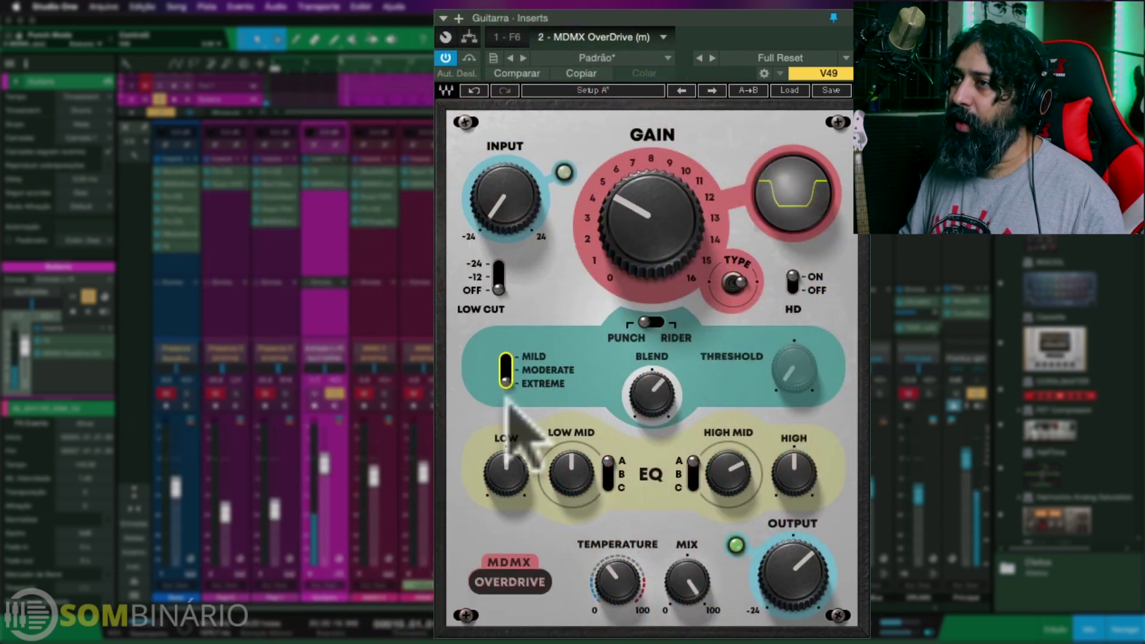
click(507, 383)
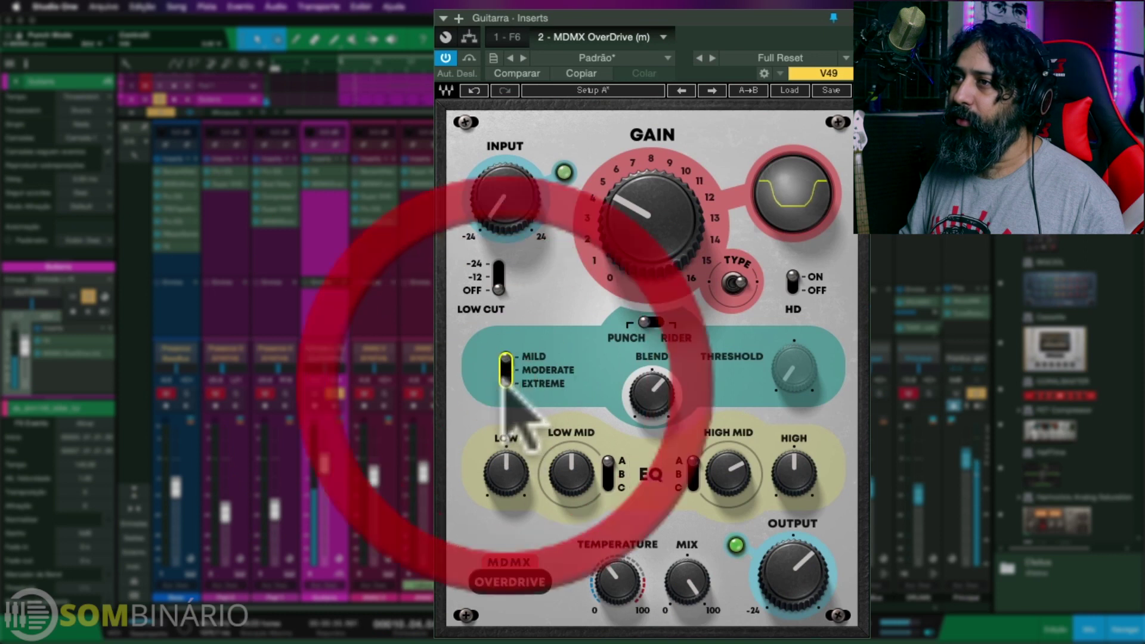
click(507, 380)
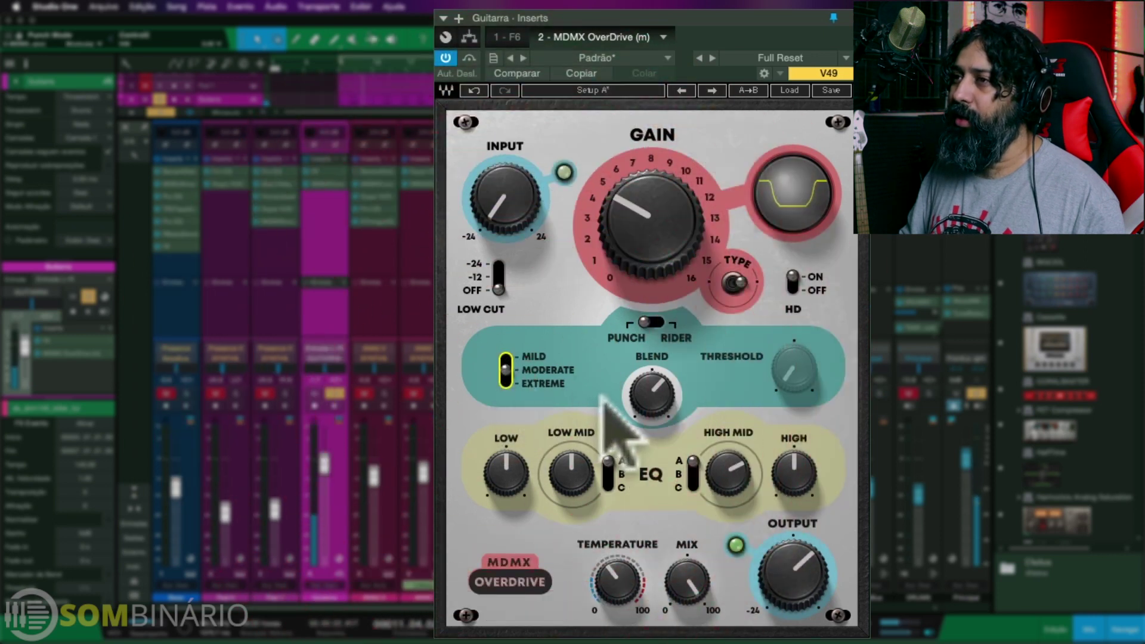
Audition OverDrive's Punch Blend at 28.7 and 100, and bring it back down to a low setting.
drag(652, 395, 652, 412)
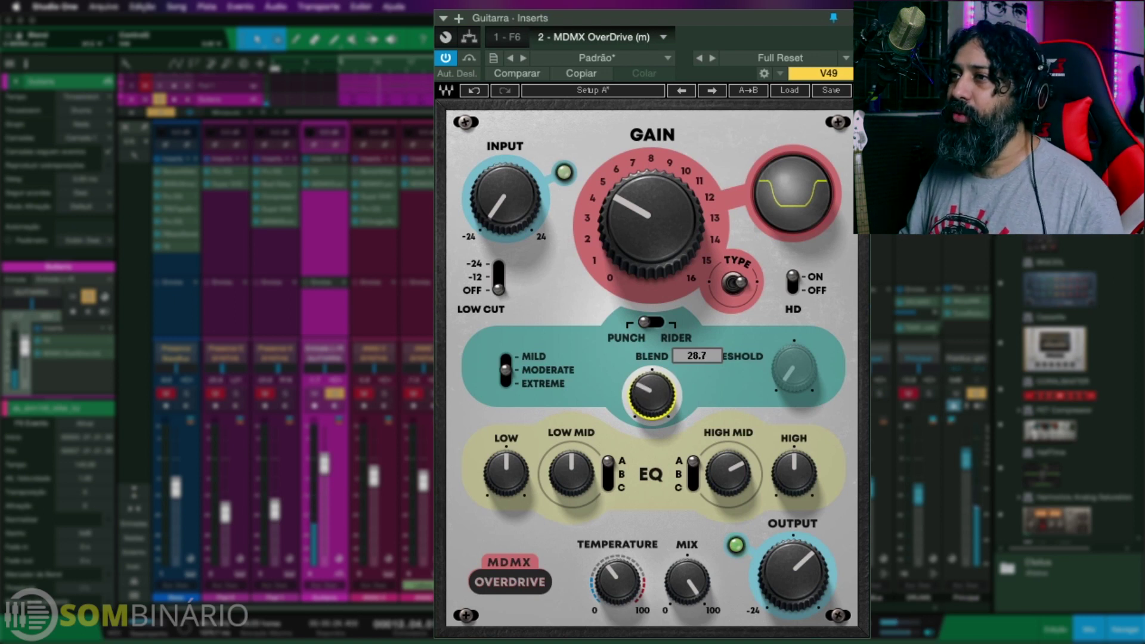
drag(652, 395, 652, 382)
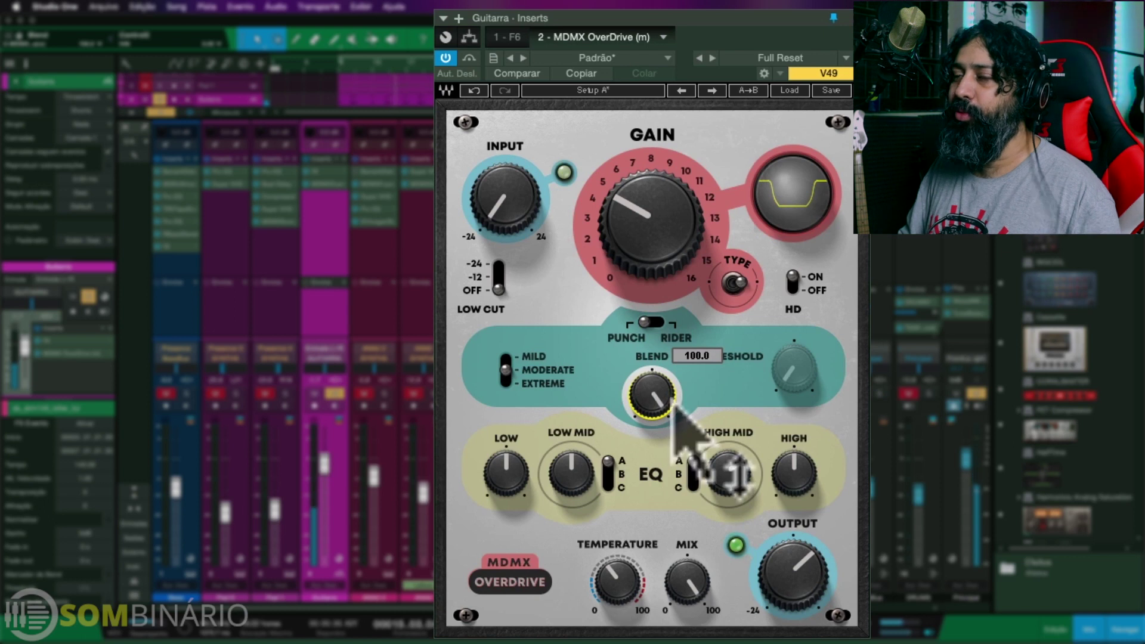
drag(646, 392, 645, 396)
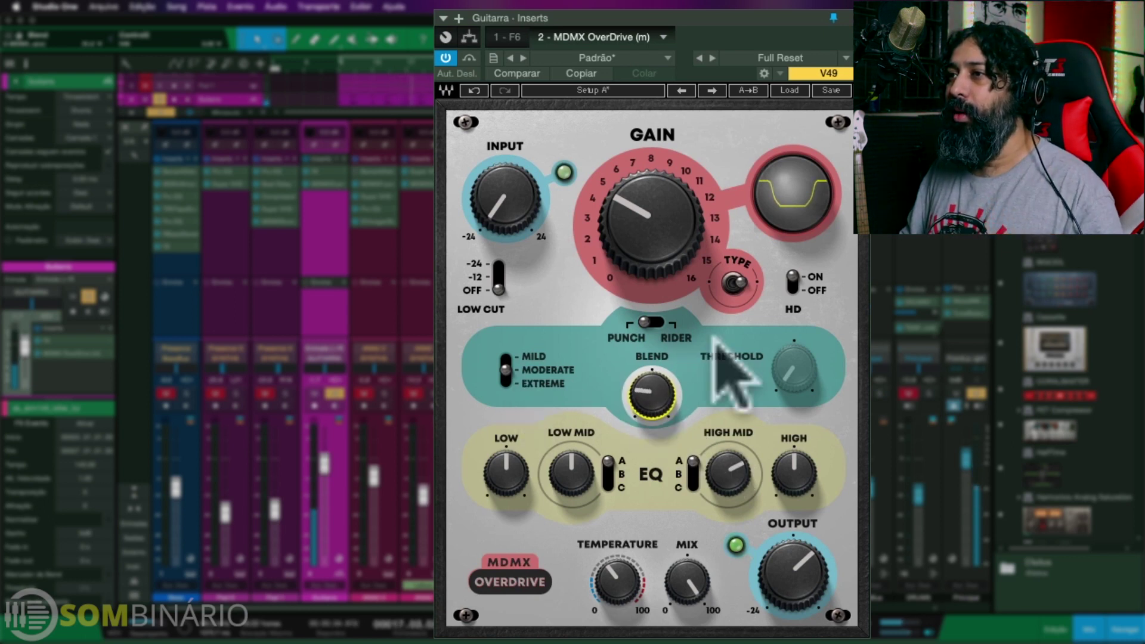
Try OverDrive's Rider mode with Threshold 67.8 and Blend 41.9, and switch back to Punch with a readjusted Blend.
click(650, 324)
drag(775, 365, 867, 454)
drag(796, 376, 796, 361)
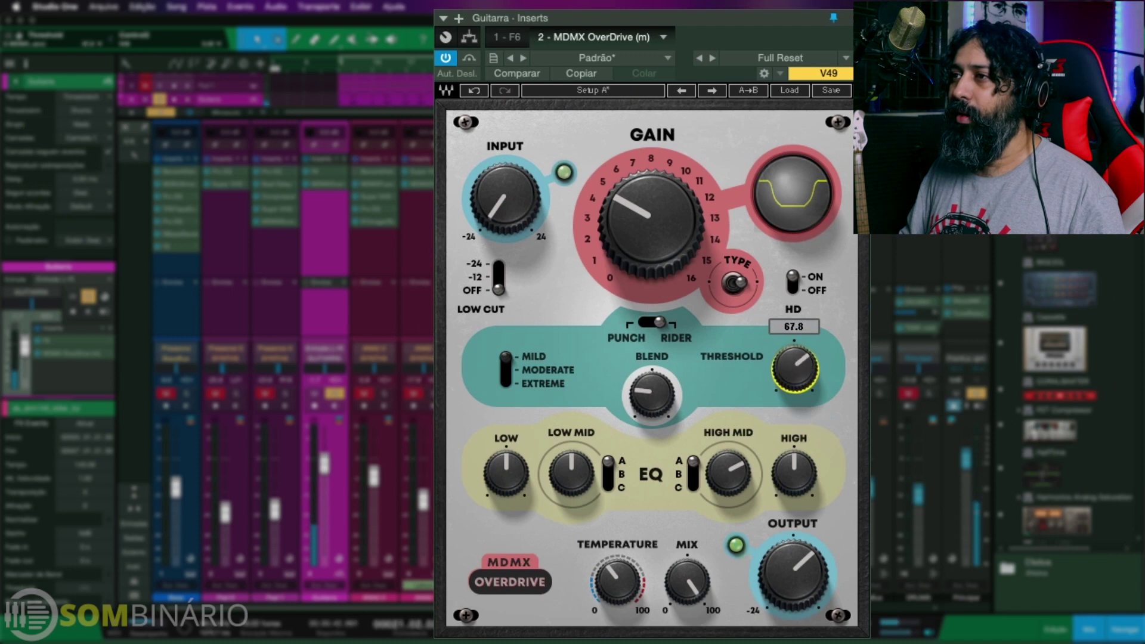
drag(652, 394, 652, 386)
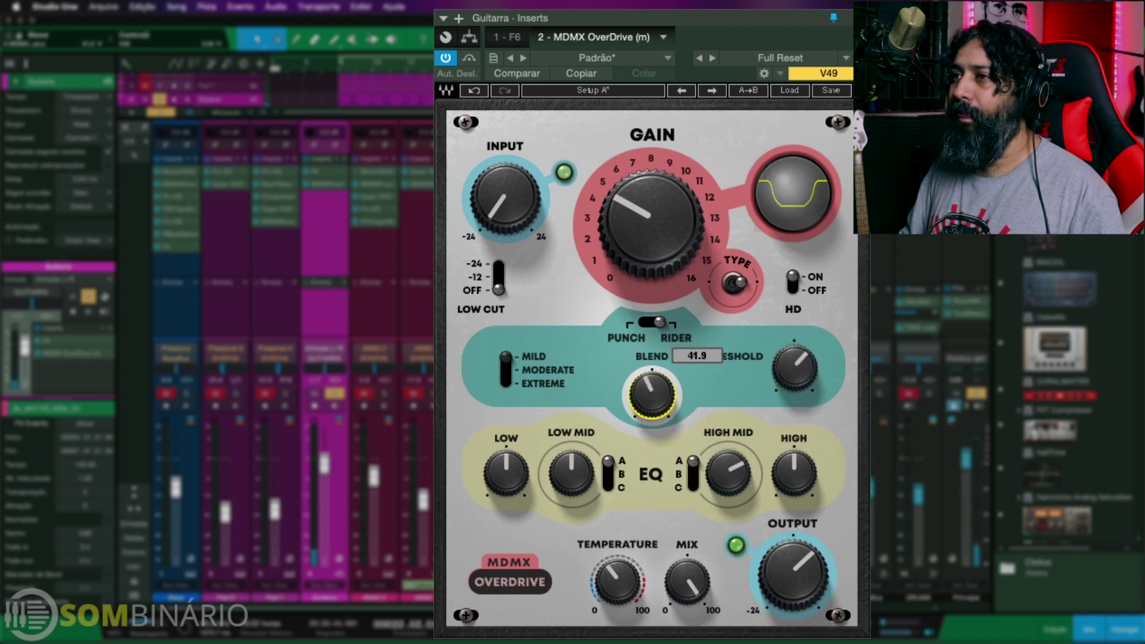
click(656, 323)
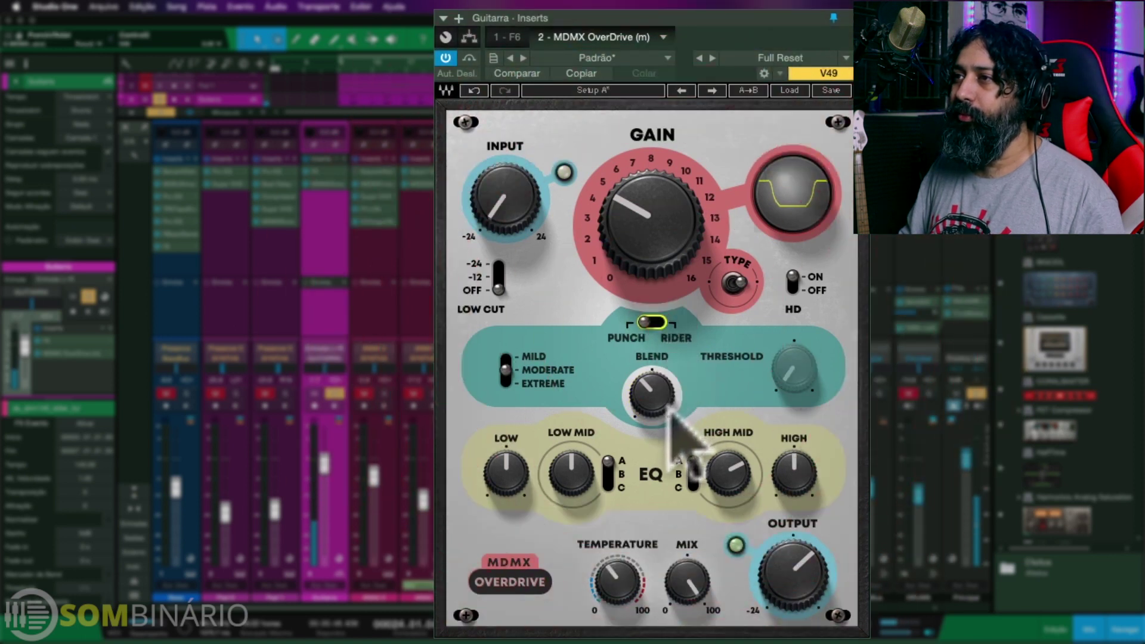
drag(649, 410, 650, 393)
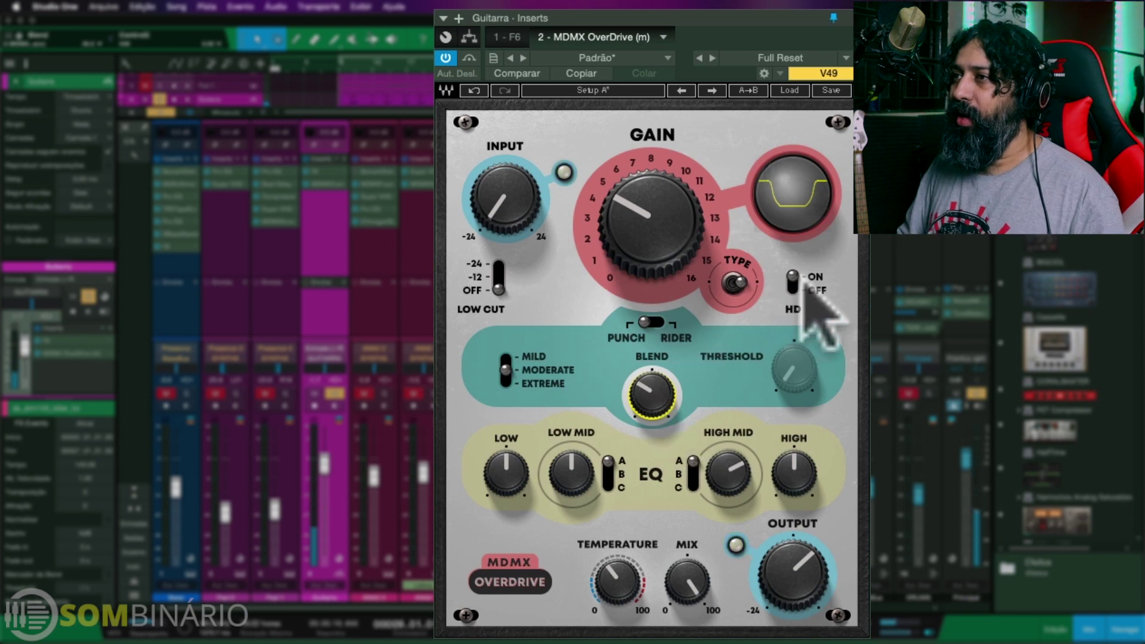
Compare OverDrive's two gain Type settings and restore the original one.
click(737, 285)
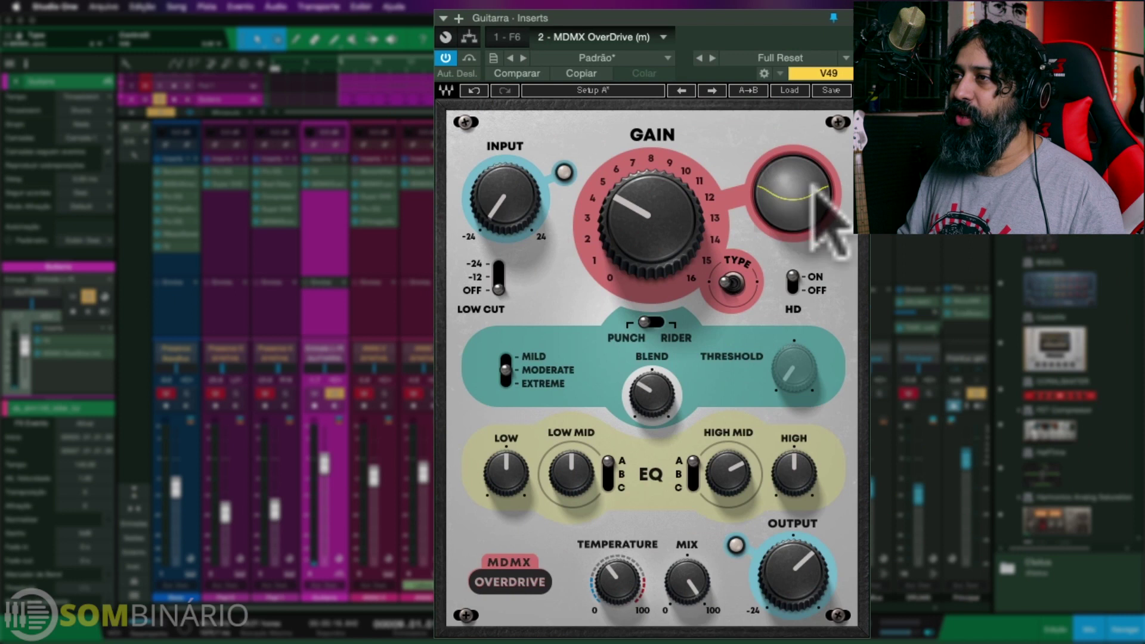
click(737, 284)
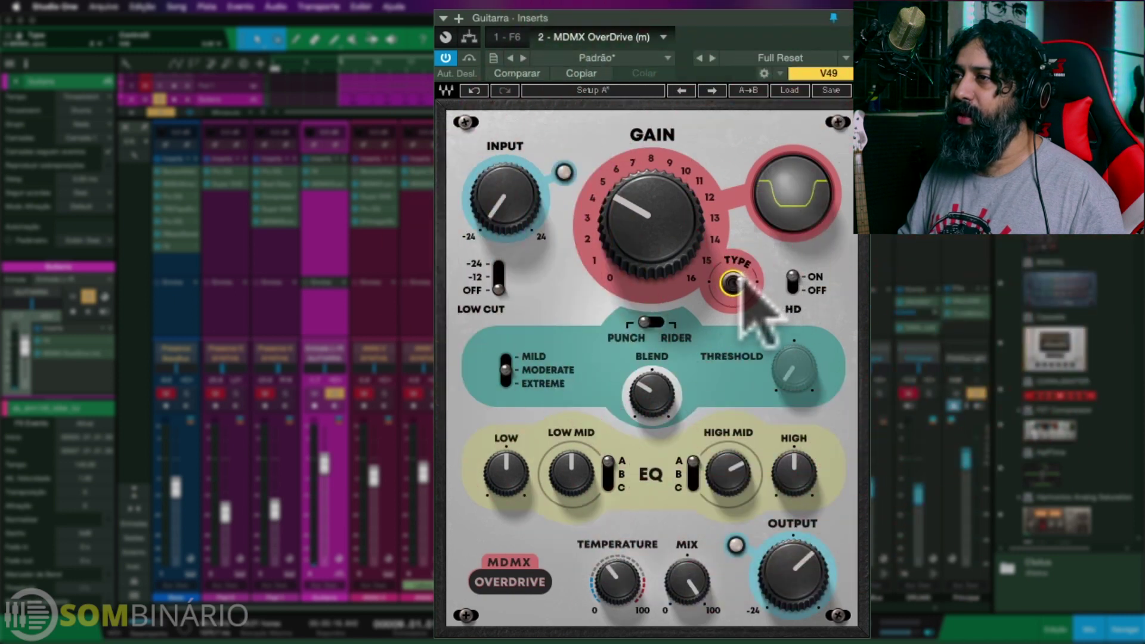
click(737, 284)
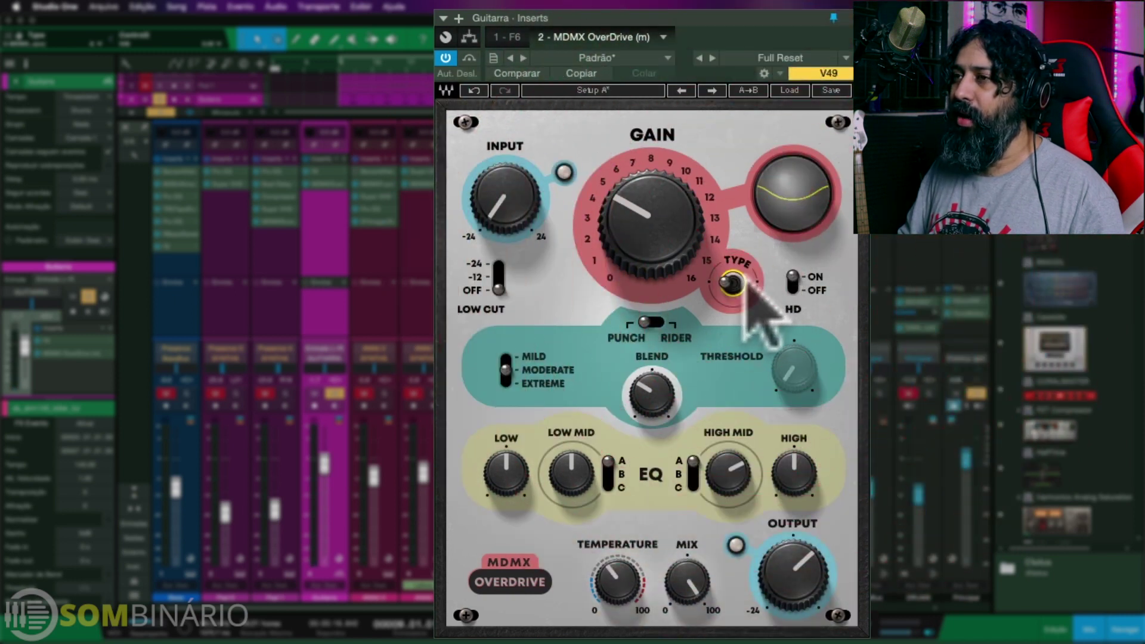
click(738, 284)
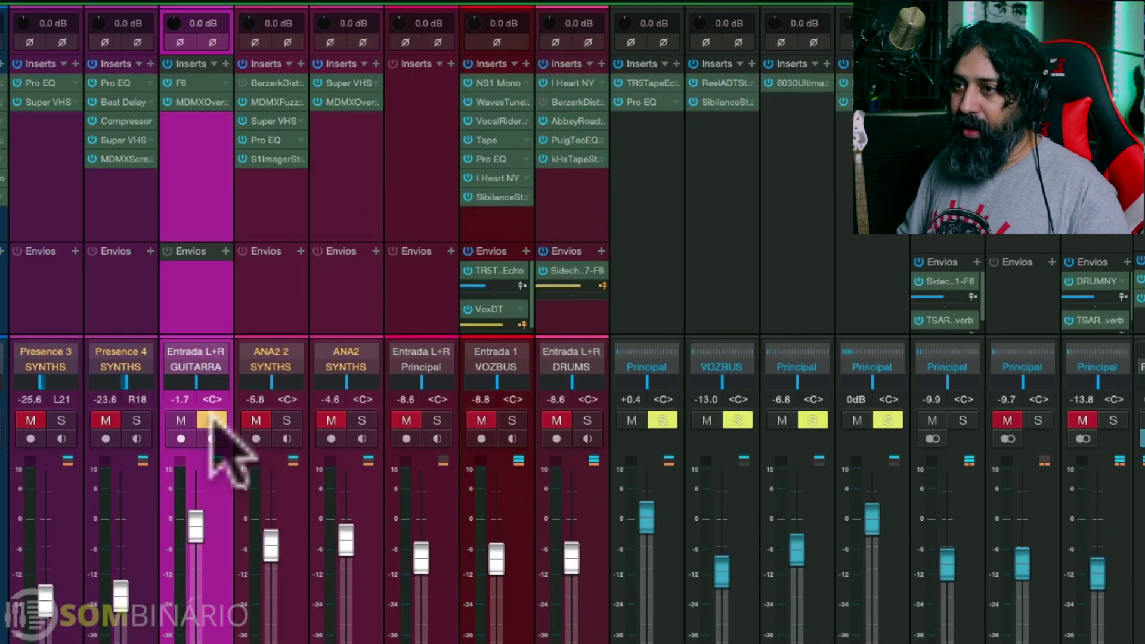
Move the solo from Guitarra to the ANA2 2 channel and open that channel's MDMX Fuzz insert.
click(211, 420)
click(267, 190)
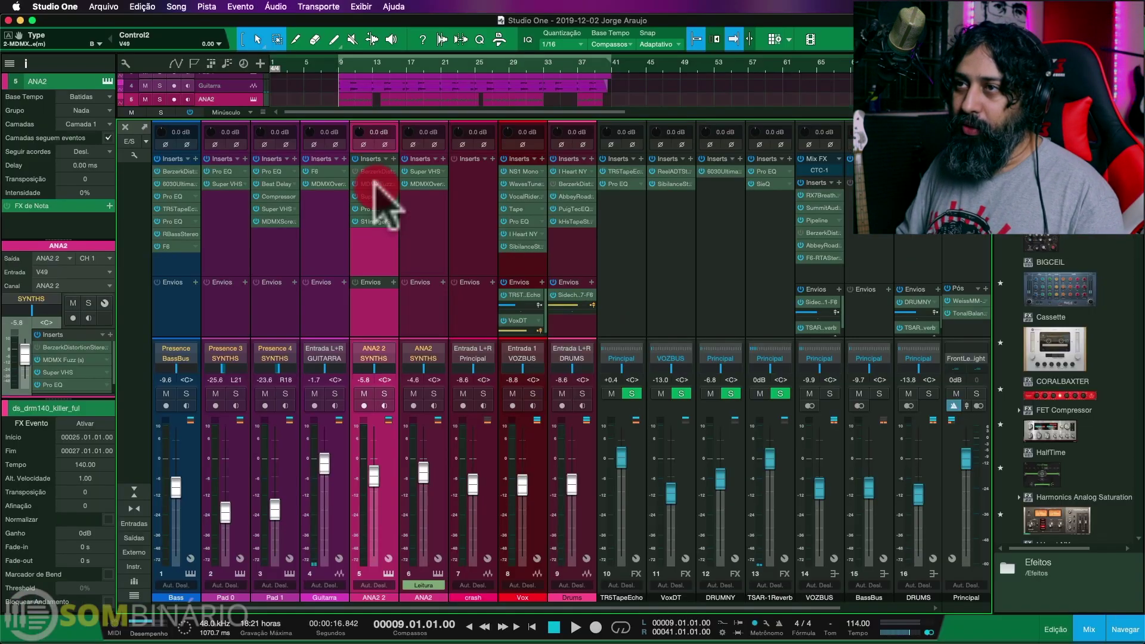
double_click(272, 102)
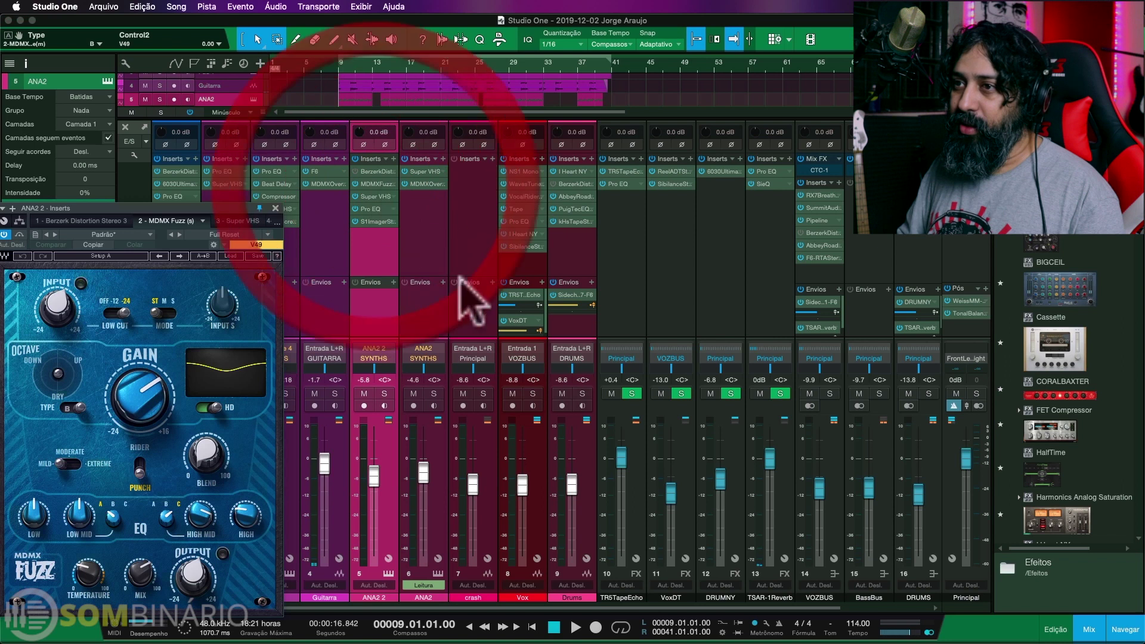
click(384, 395)
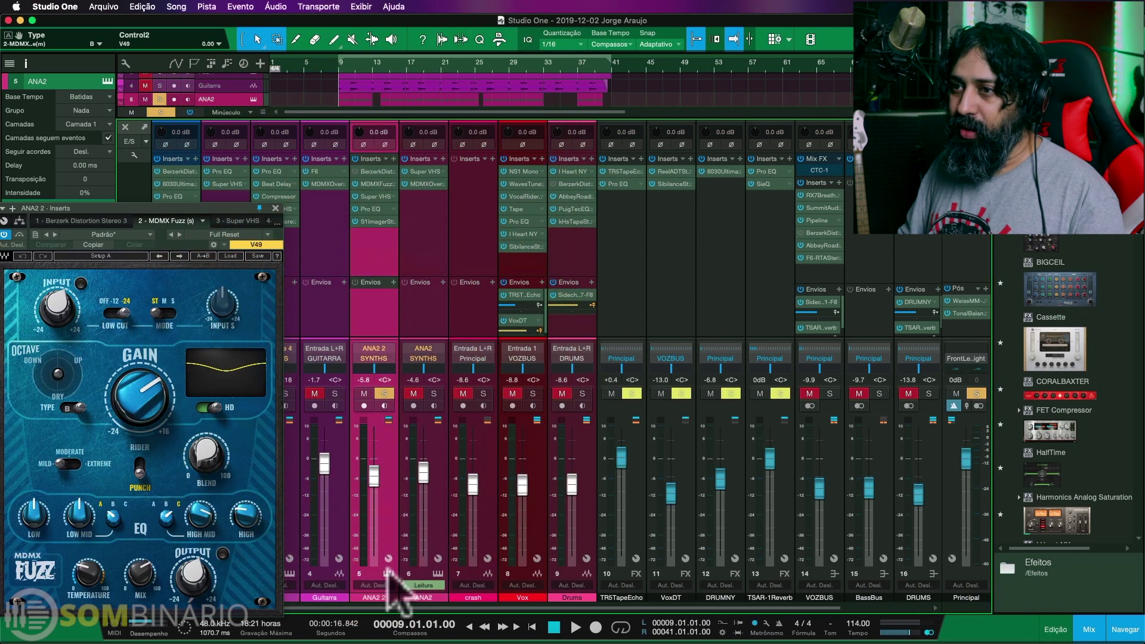
Play ANA2 2 with its instrument editor shown, hide the editor, and move the Fuzz window towards the middle of the mixer.
key(F11)
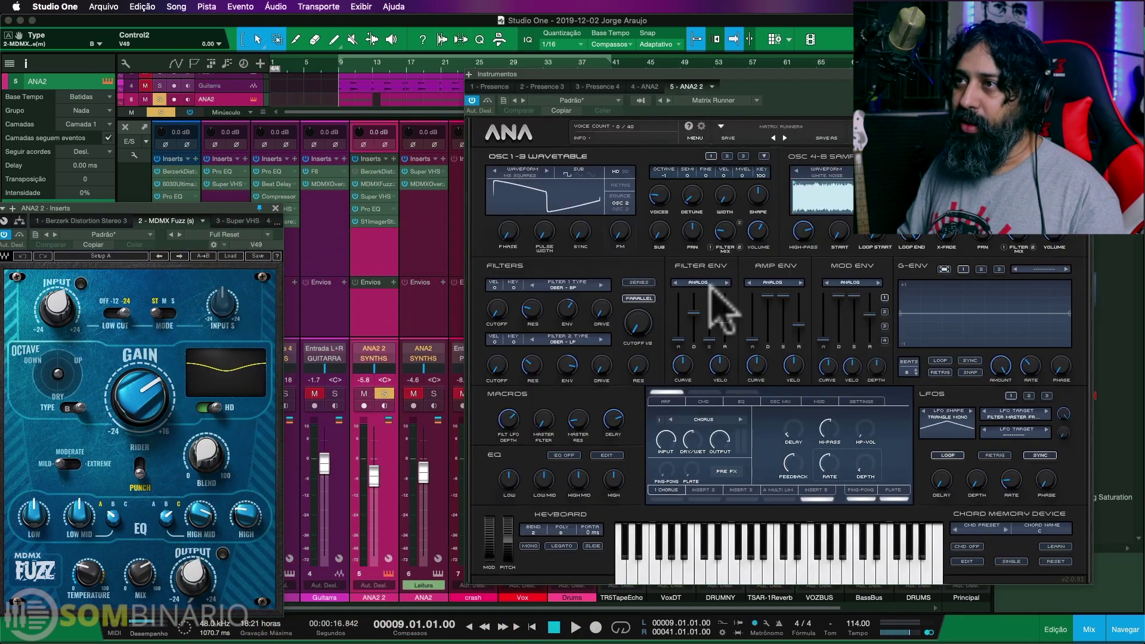
key(space)
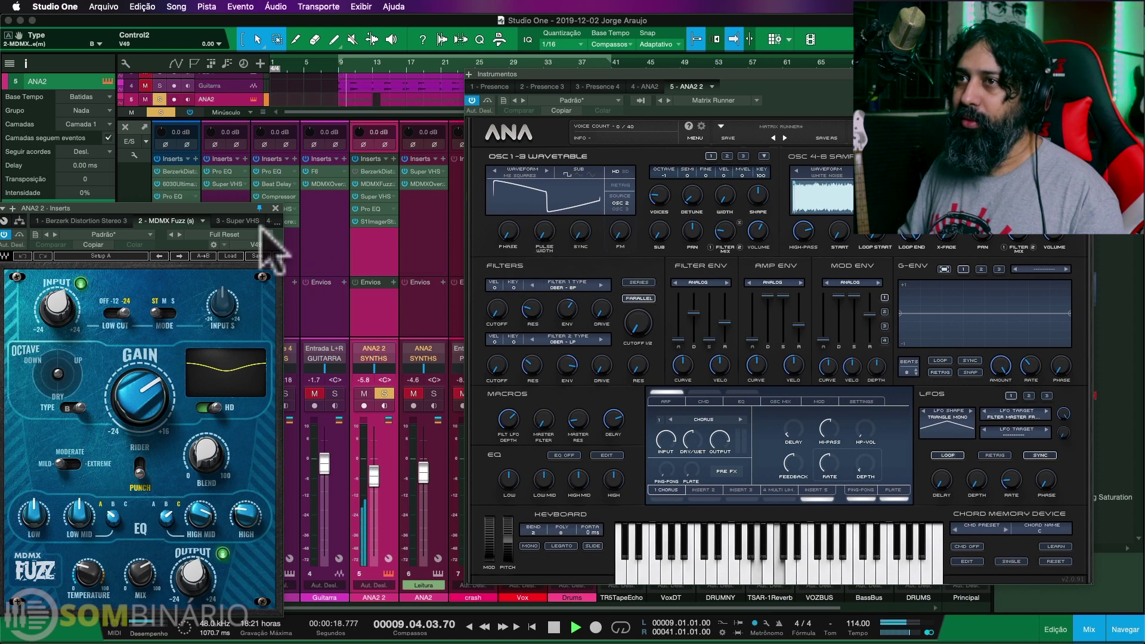
drag(251, 209, 747, 130)
key(F11)
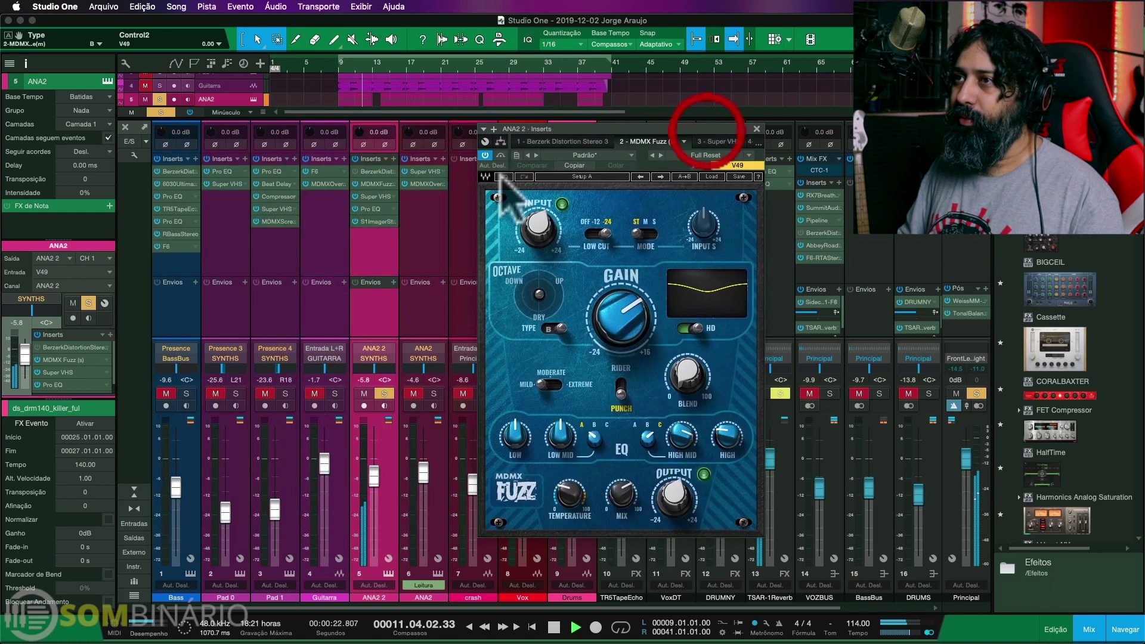
key(space)
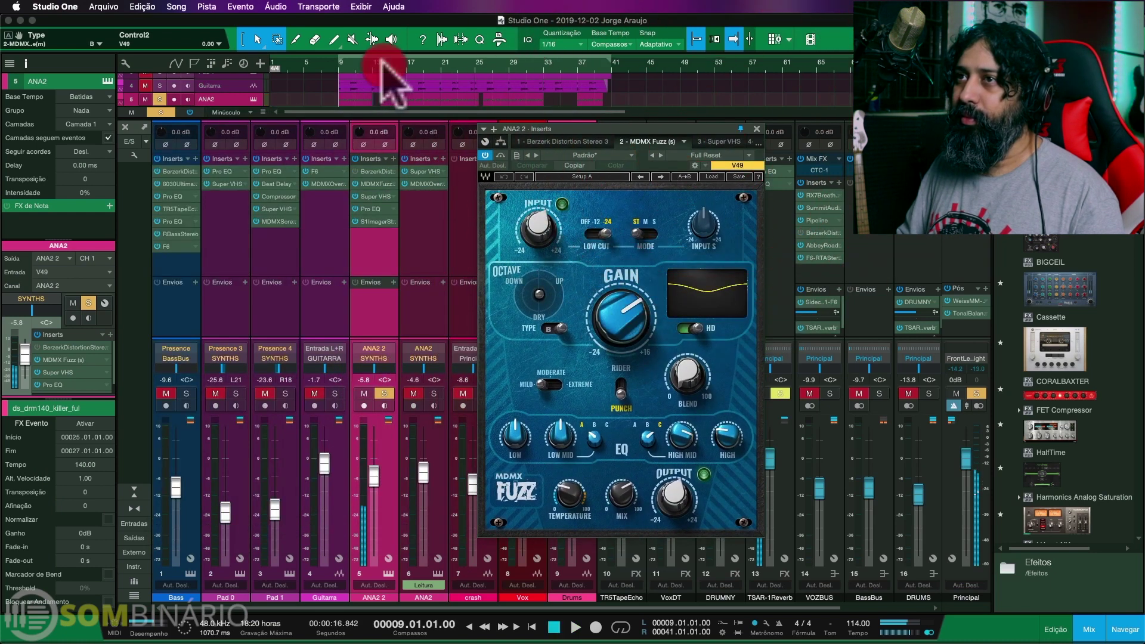
Play the song from about bar 13 and compare ANA2 2 with MDMX Fuzz bypassed and active.
click(382, 62)
key(space)
click(502, 156)
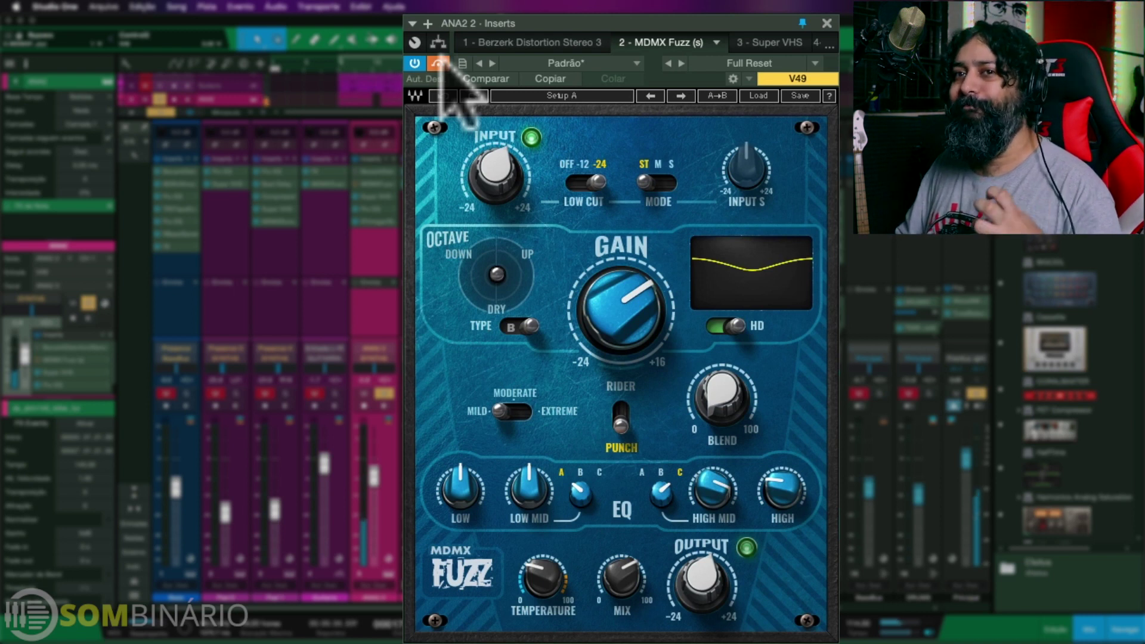
click(439, 64)
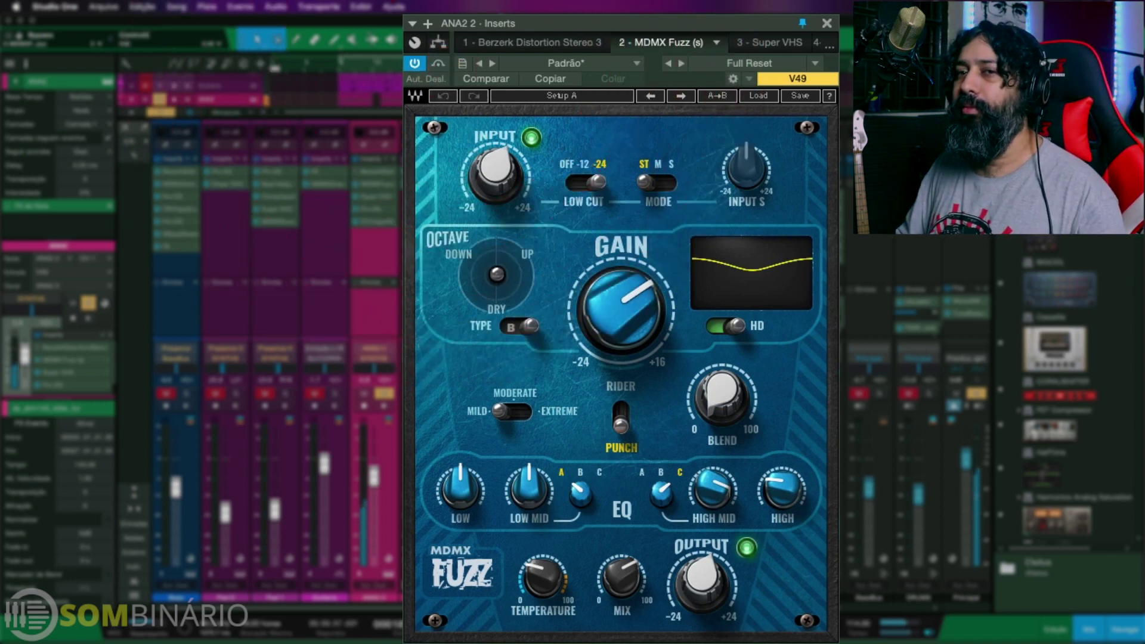
Set Fuzz's Gain to 15.4, switch the Punch mode to Extreme and set Blend to 93.6.
drag(656, 331, 656, 308)
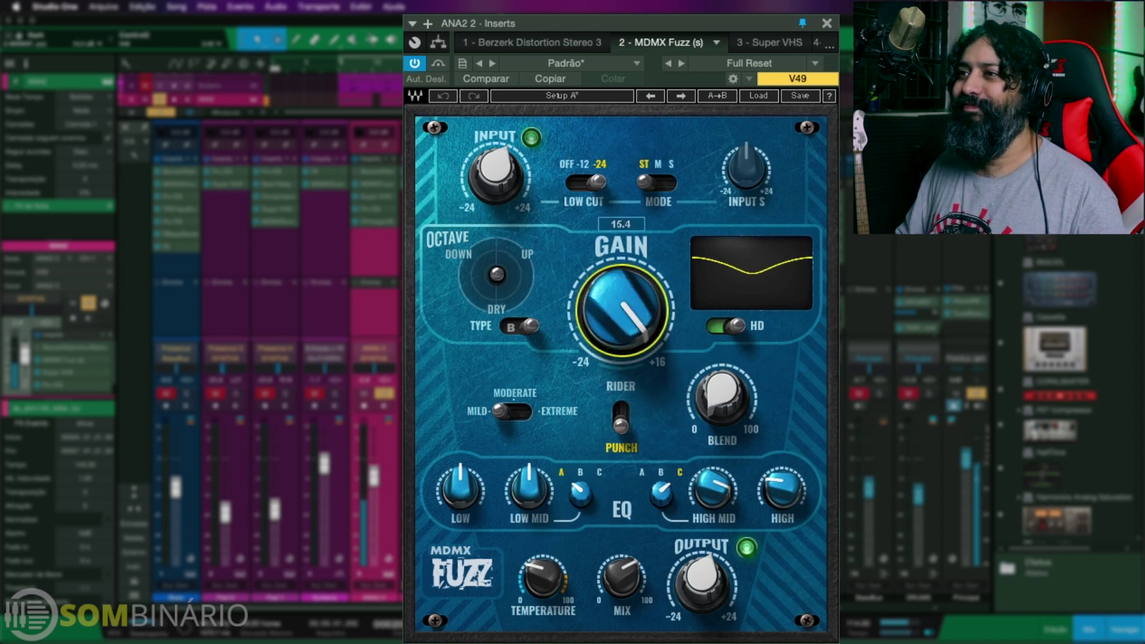
click(721, 396)
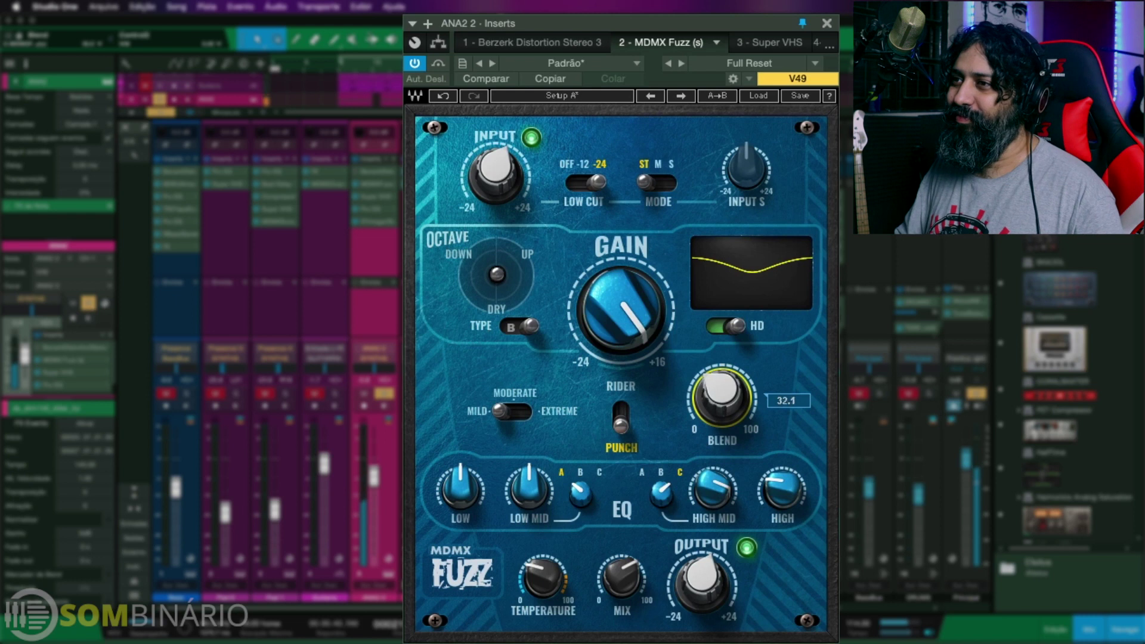
click(522, 411)
click(524, 412)
click(723, 405)
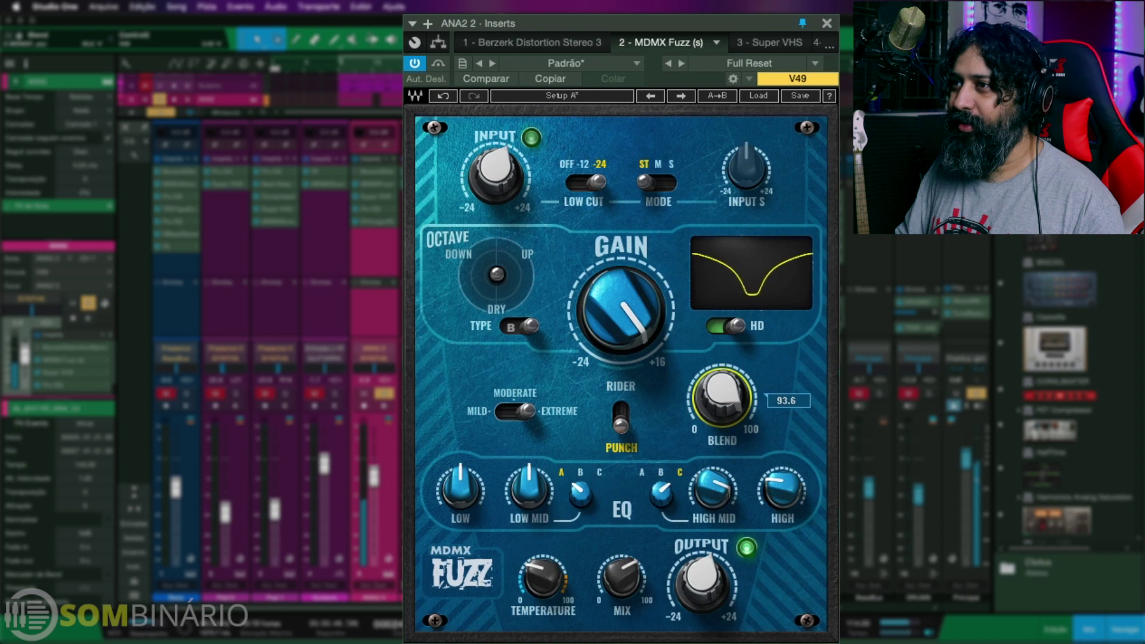
Lower Fuzz's Gain and move its Octave control to Down.
drag(623, 313, 625, 322)
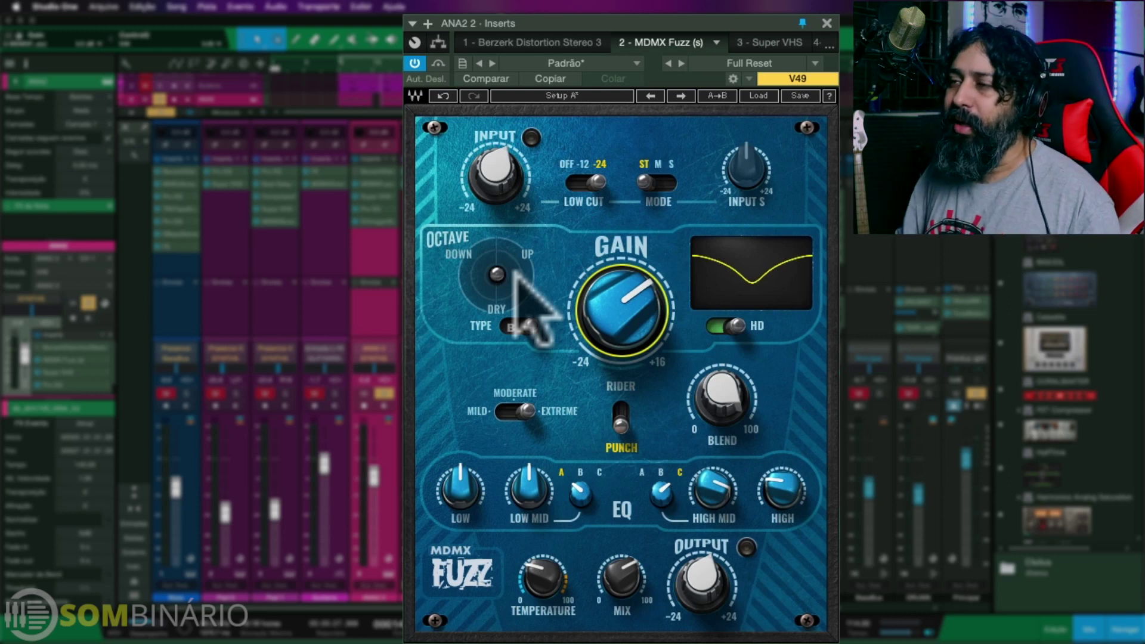
click(496, 274)
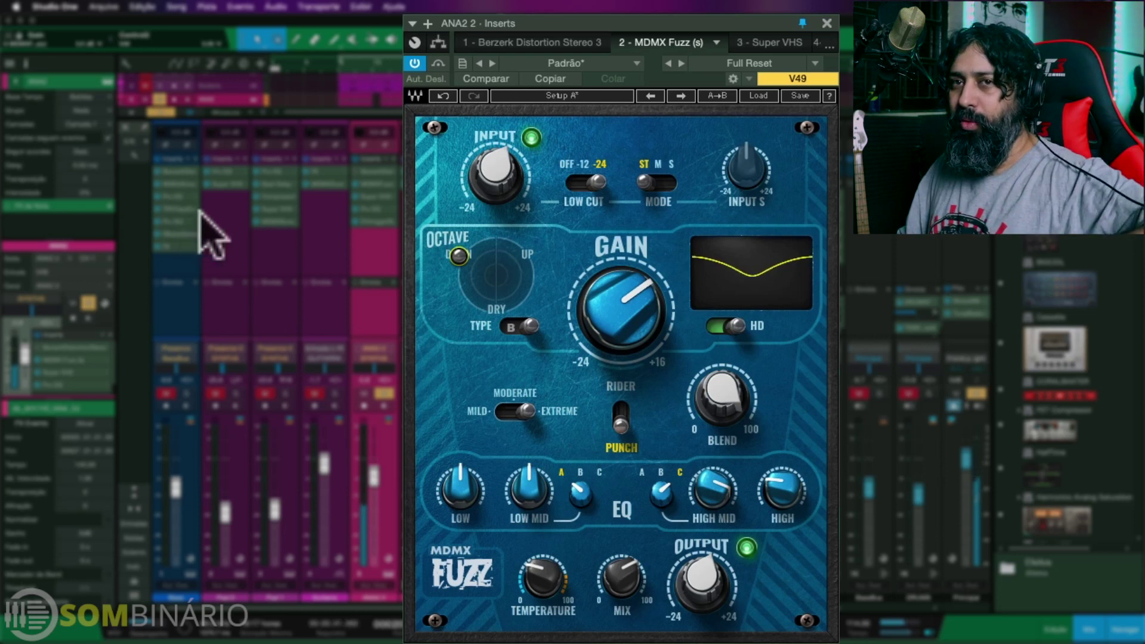
Move Fuzz's Octave control about midway between Down and Up, and adjust its Gain and Input.
drag(459, 257, 470, 255)
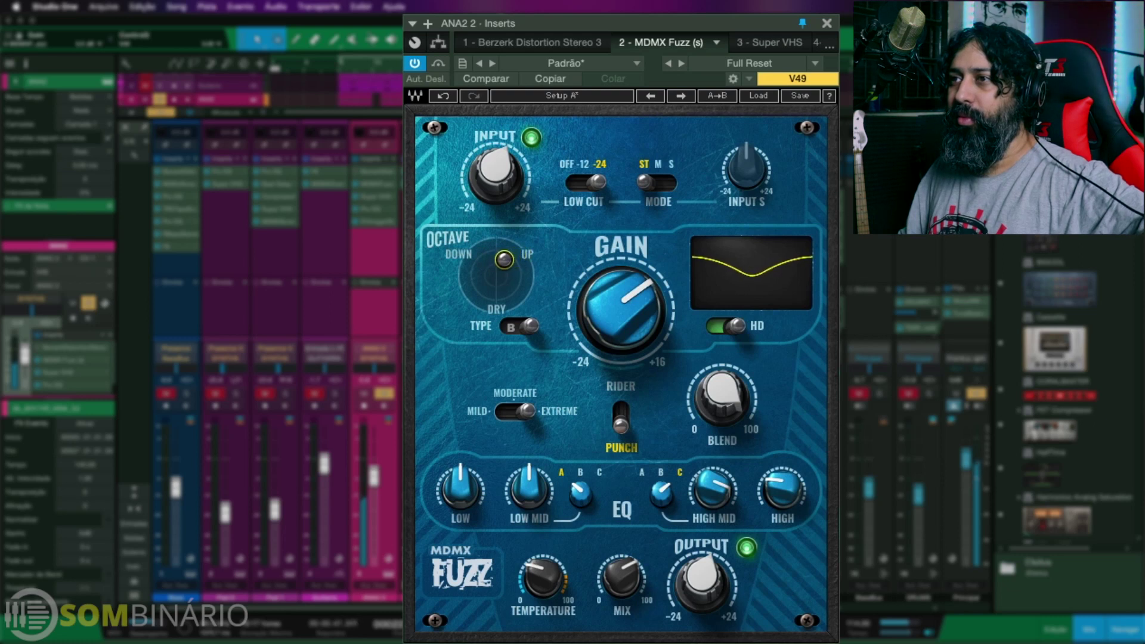
click(621, 310)
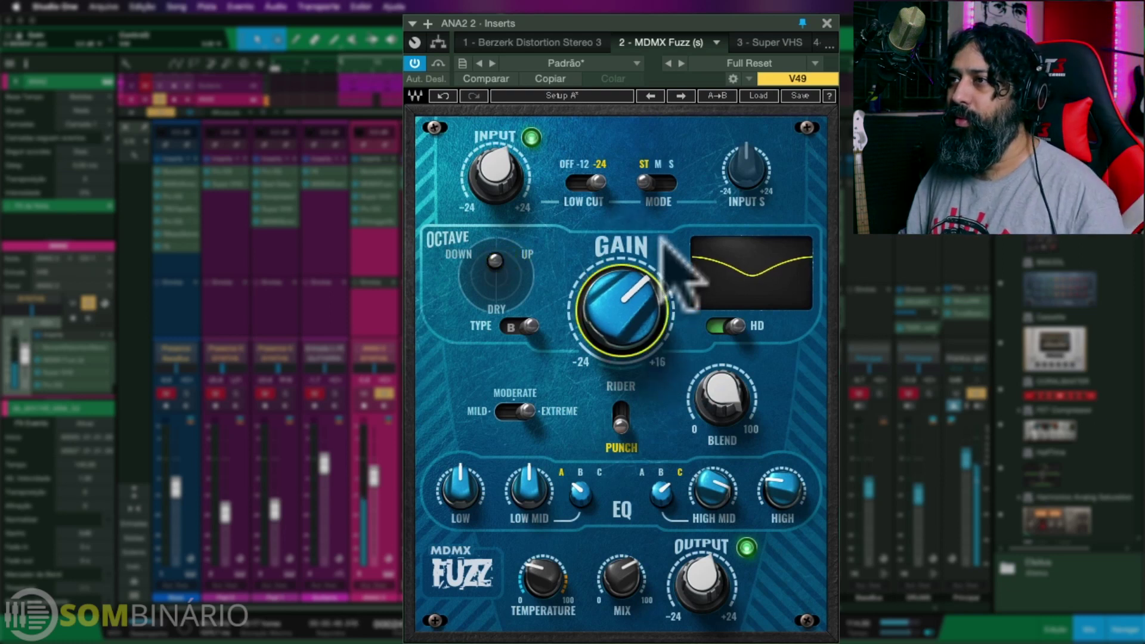
drag(495, 173, 507, 238)
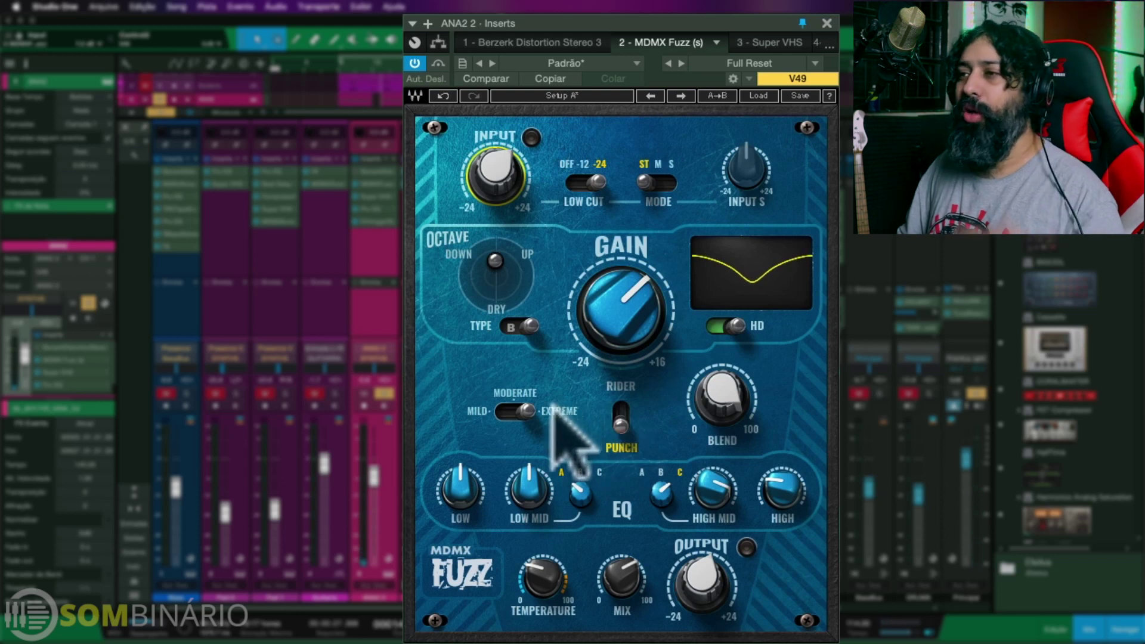
Switch Fuzz to Rider, raise Threshold to about its midpoint, adjust Blend, and compare the sound bypassed and active.
click(621, 421)
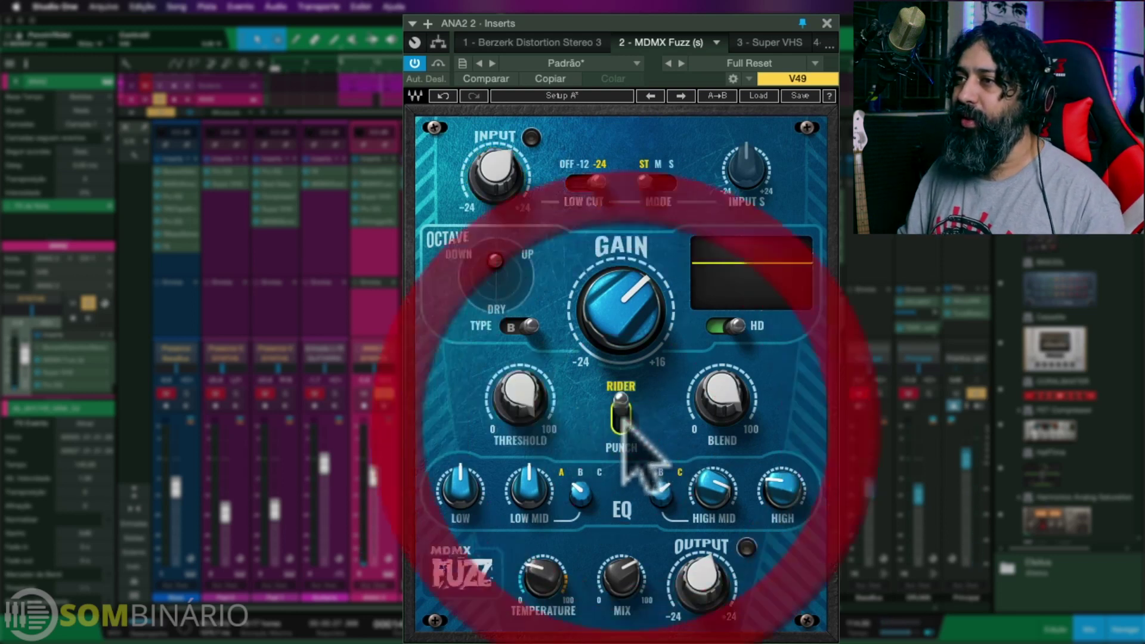
drag(524, 405, 524, 393)
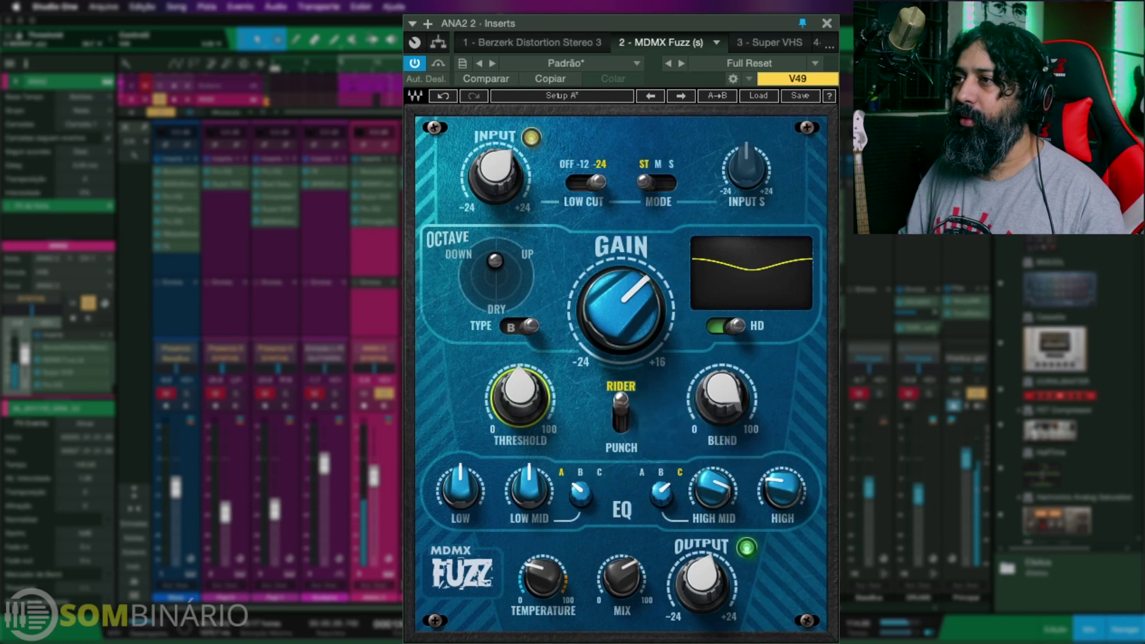
drag(725, 418, 723, 410)
click(439, 63)
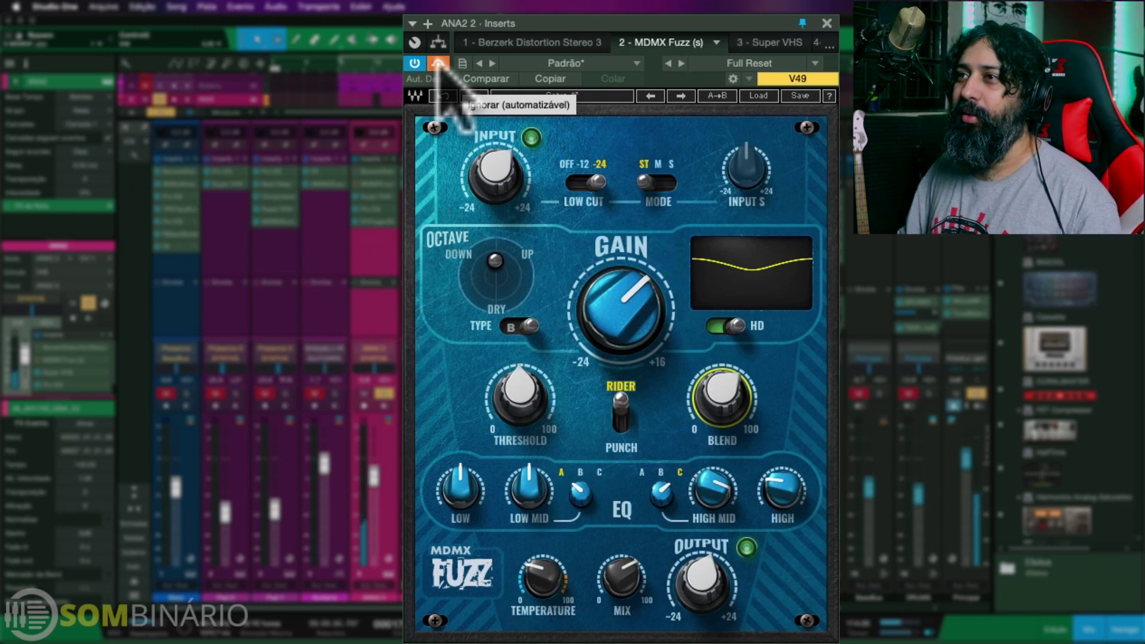
click(439, 63)
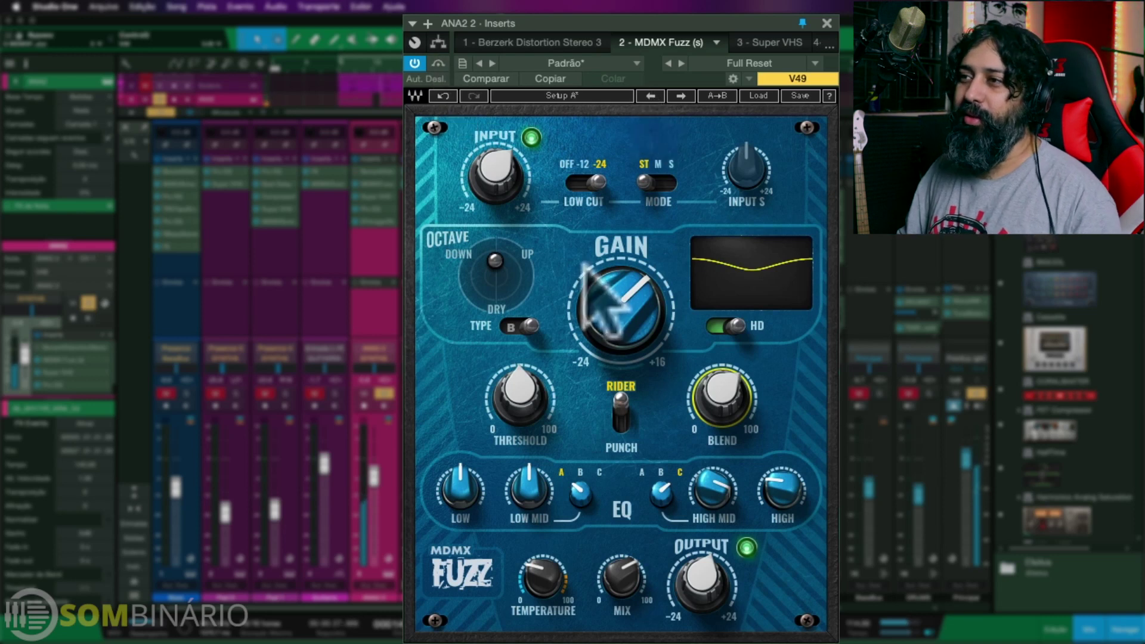
Switch Fuzz back to Punch in Mild mode, set Blend to 83.9 and raise Gain slightly.
click(626, 412)
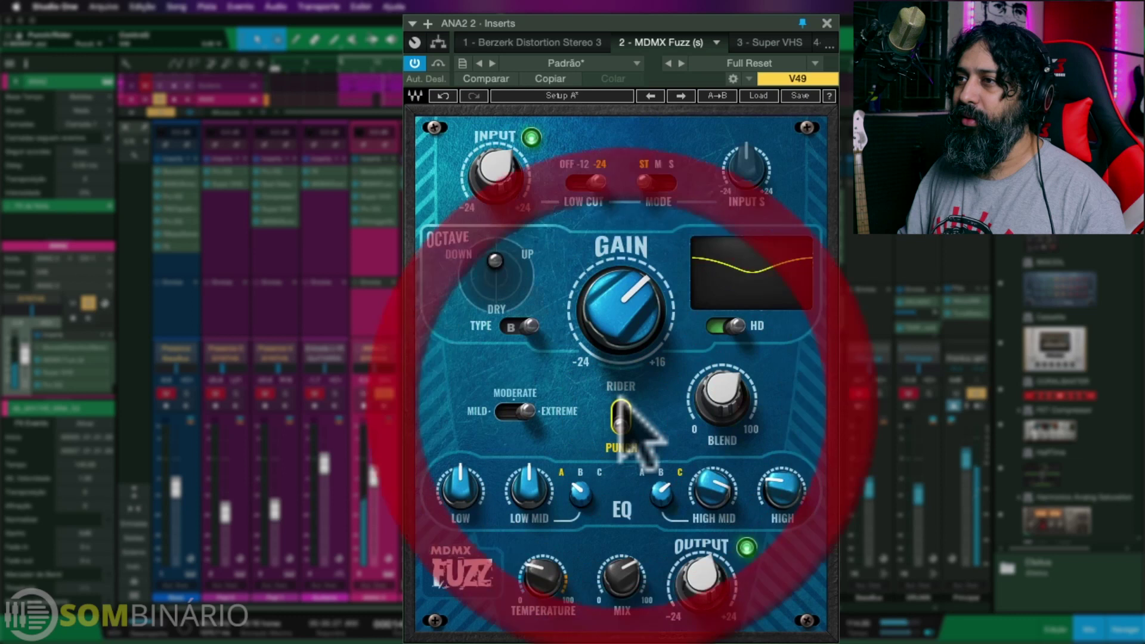
drag(525, 413, 419, 421)
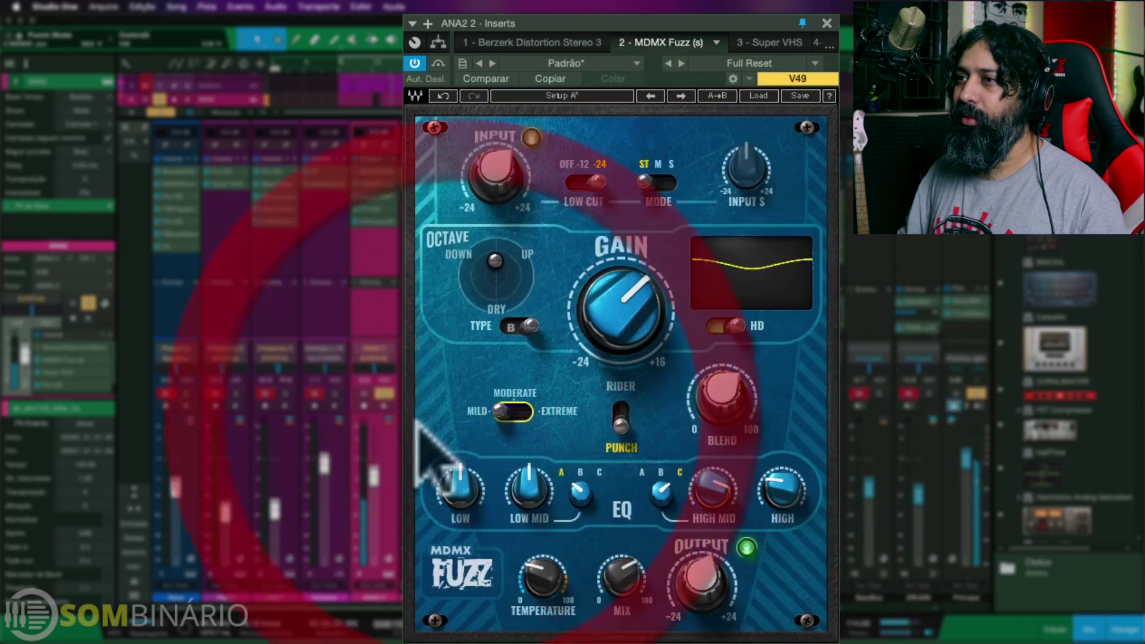
click(721, 394)
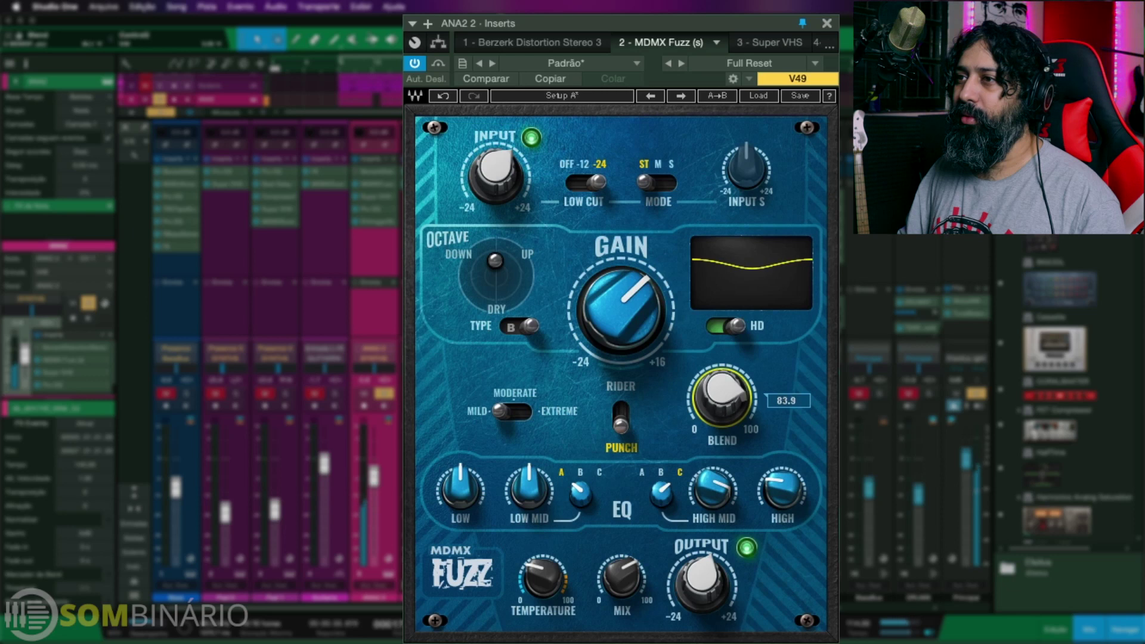
drag(620, 310, 598, 243)
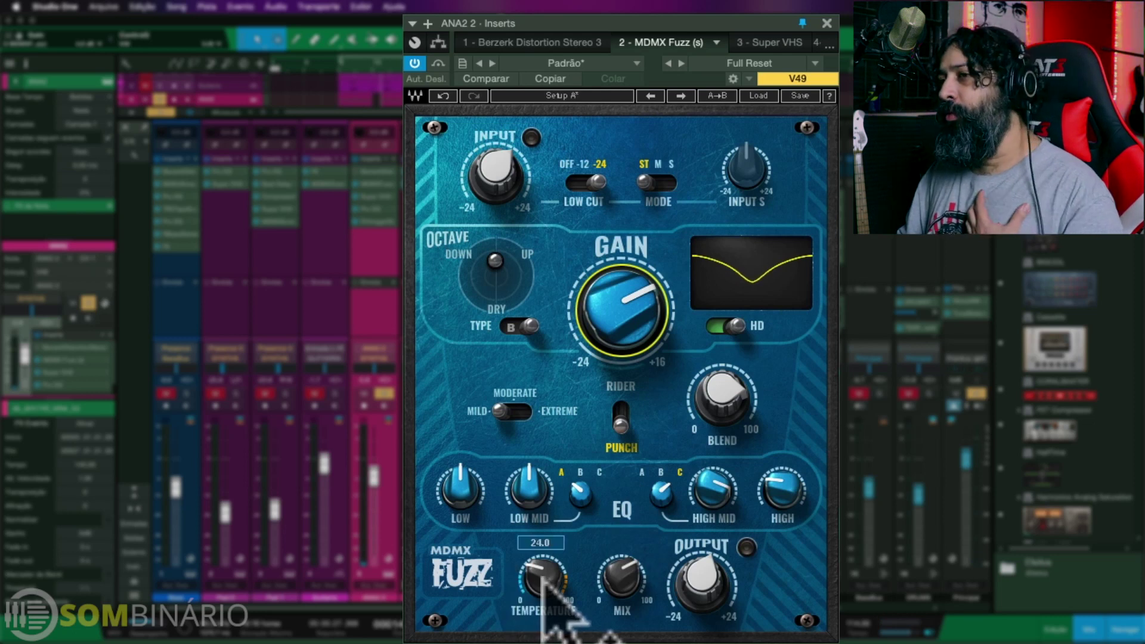
Try different Temperature settings on Fuzz, including 0.0.
drag(542, 577, 542, 588)
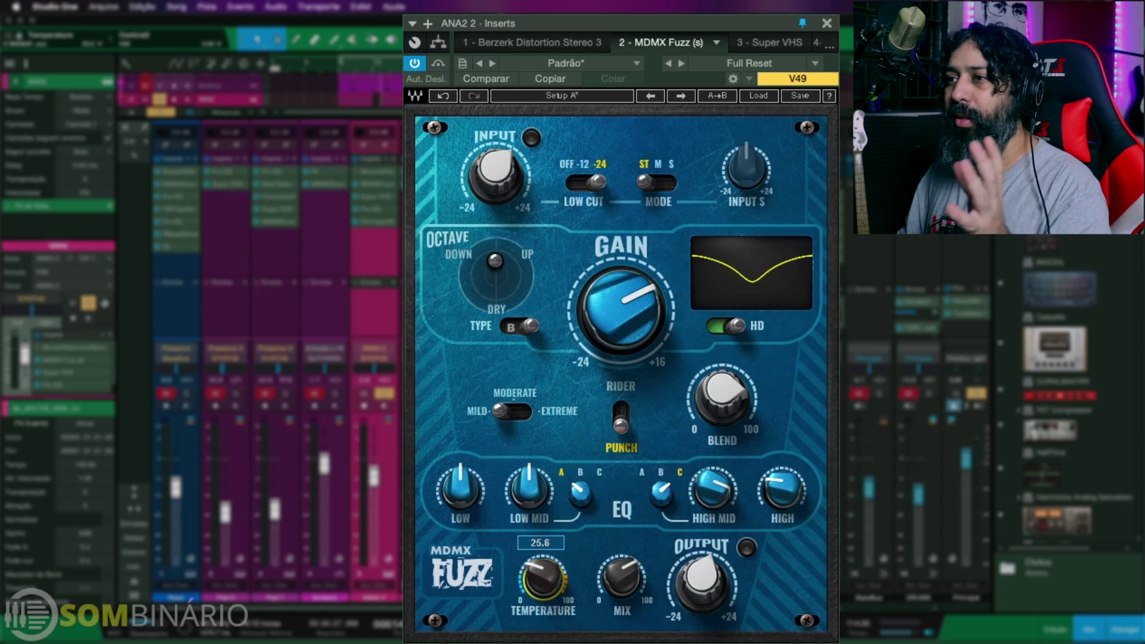
drag(542, 576, 542, 600)
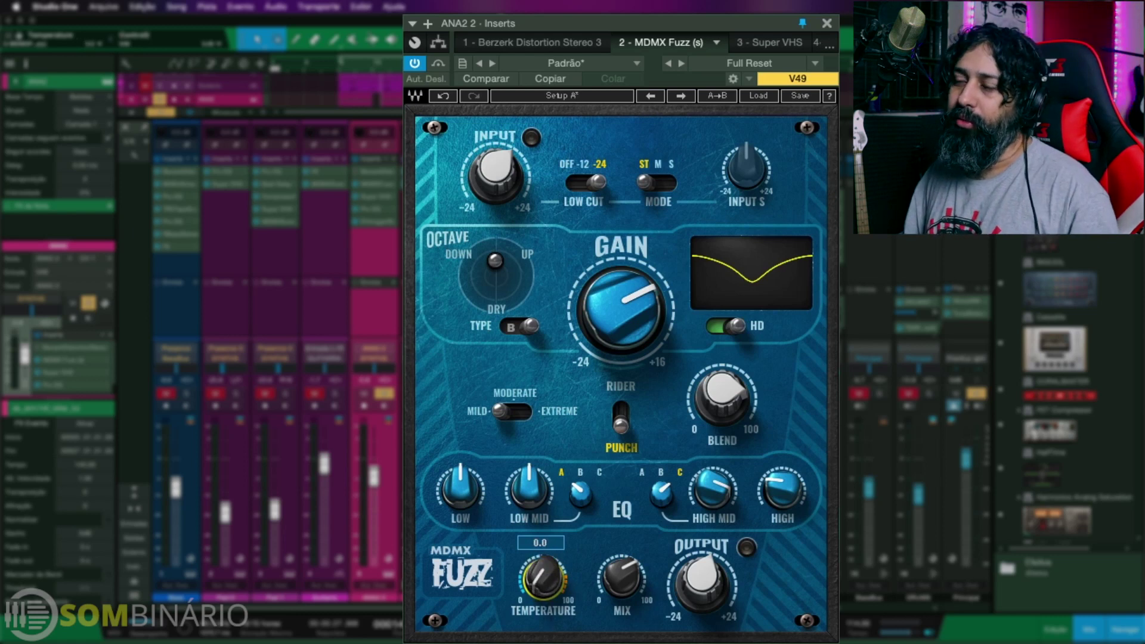
drag(543, 576, 554, 602)
Try Fuzz's Mix at 100.0, set Temperature to 81.2, reduce Mix, and close the plug-in window.
drag(620, 576, 690, 460)
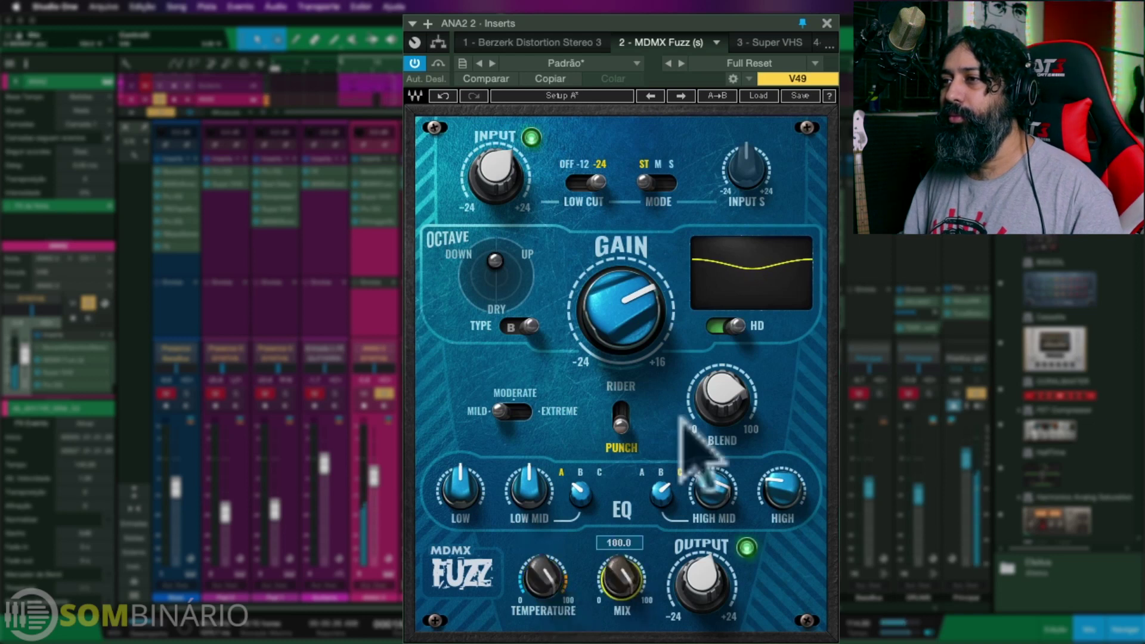
drag(545, 593, 539, 569)
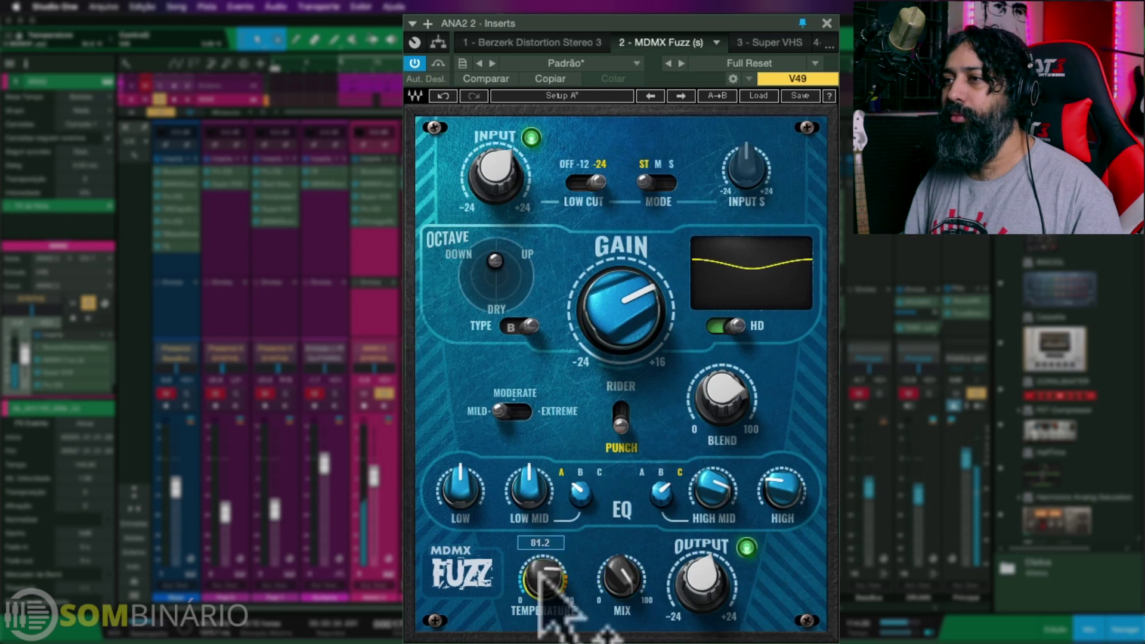
drag(624, 588, 623, 606)
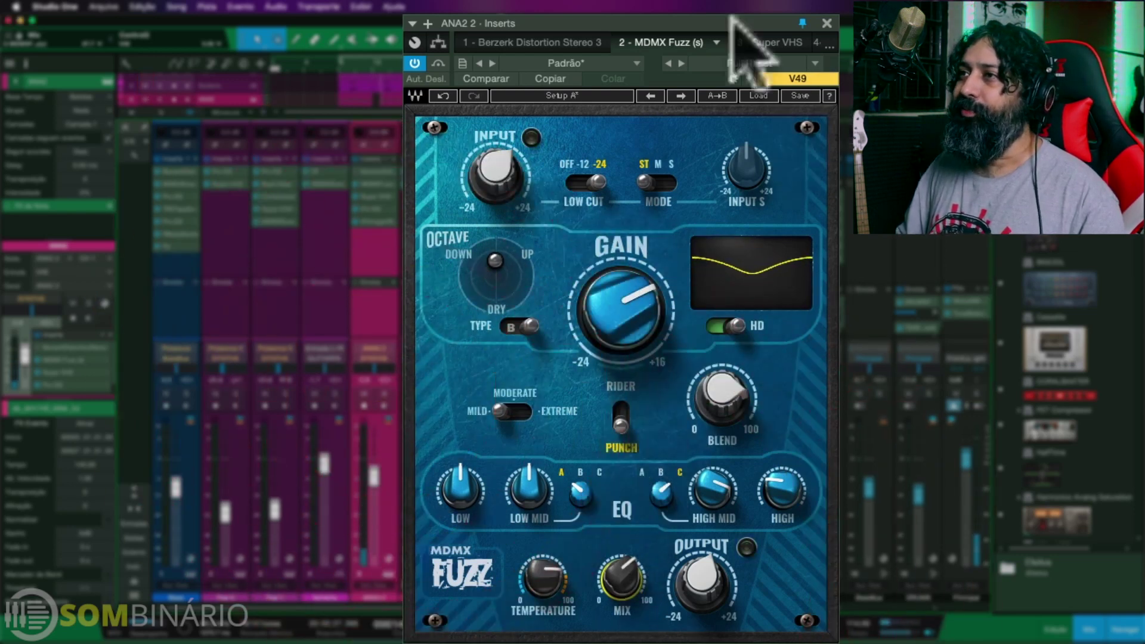
click(826, 23)
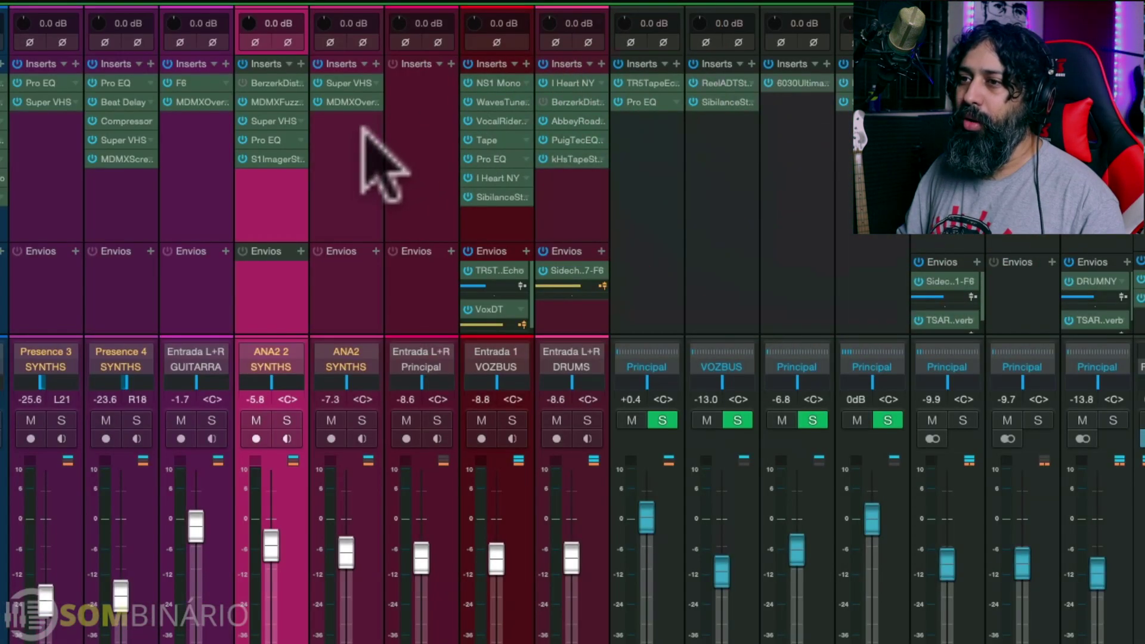
Open MDMX OverDrive on the ANA2 channel, compare it bypassed and active during playback, and clear the channel's solo.
click(358, 103)
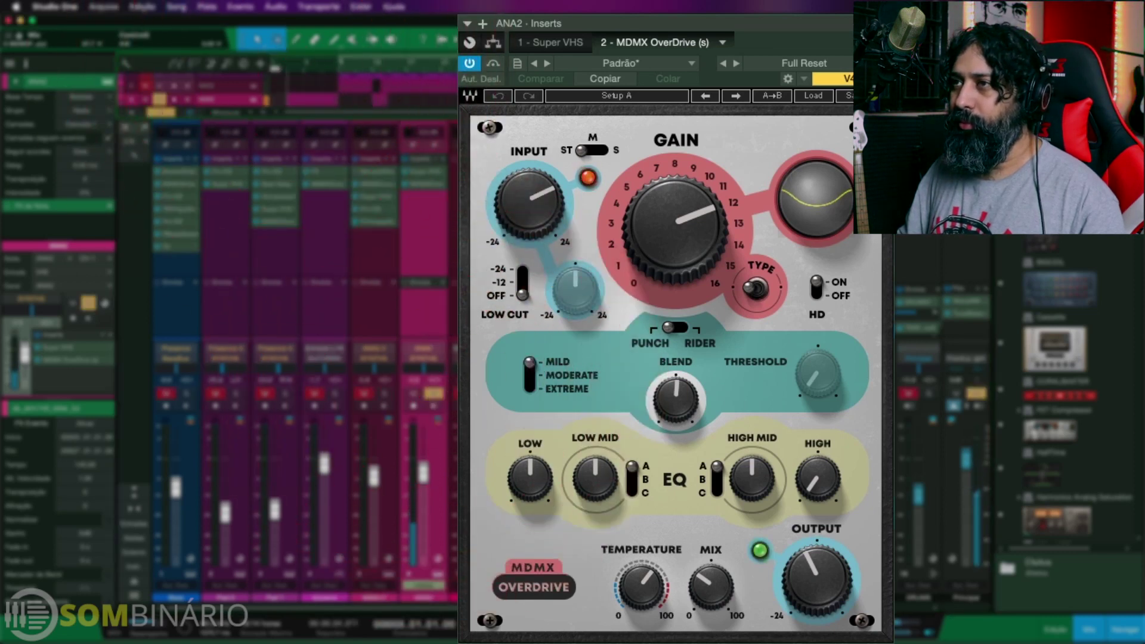
click(492, 62)
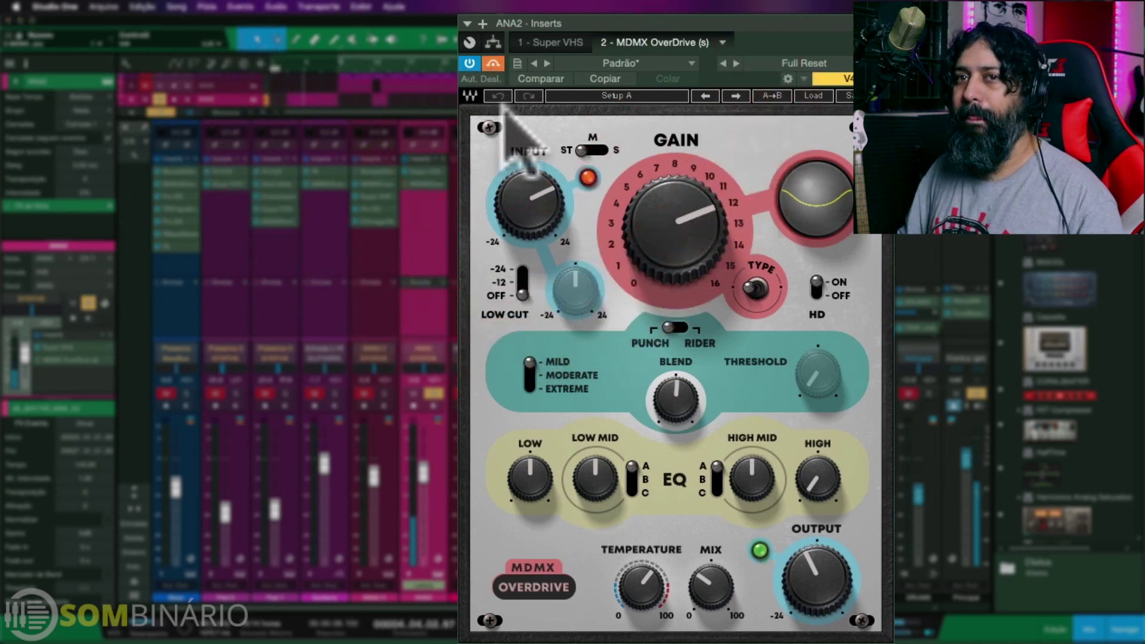
click(492, 62)
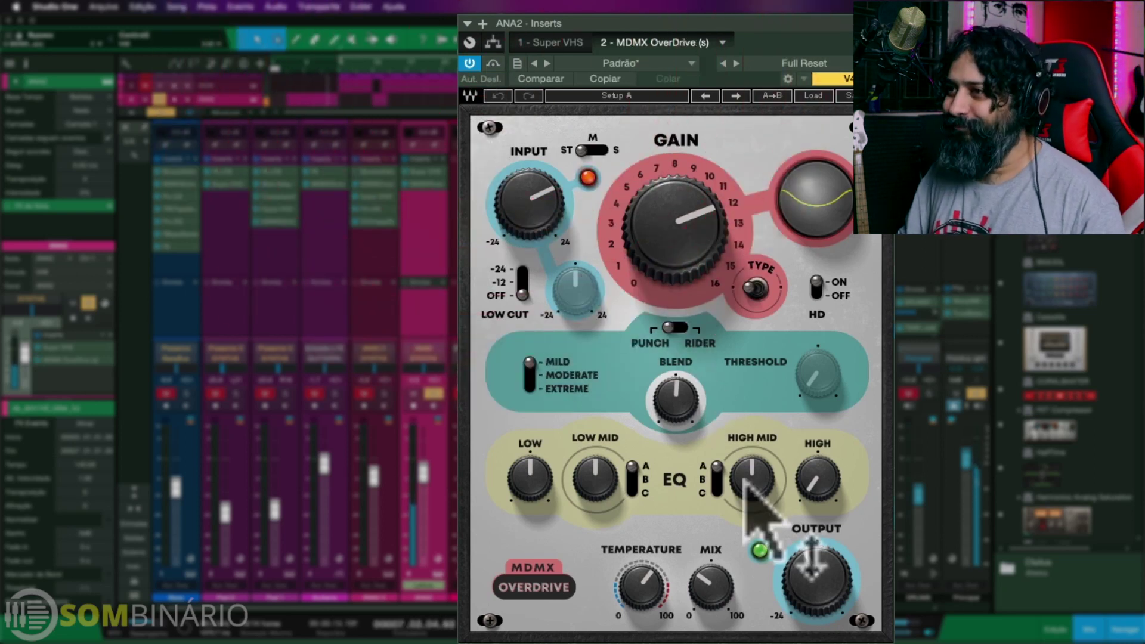
mouse_move(673, 277)
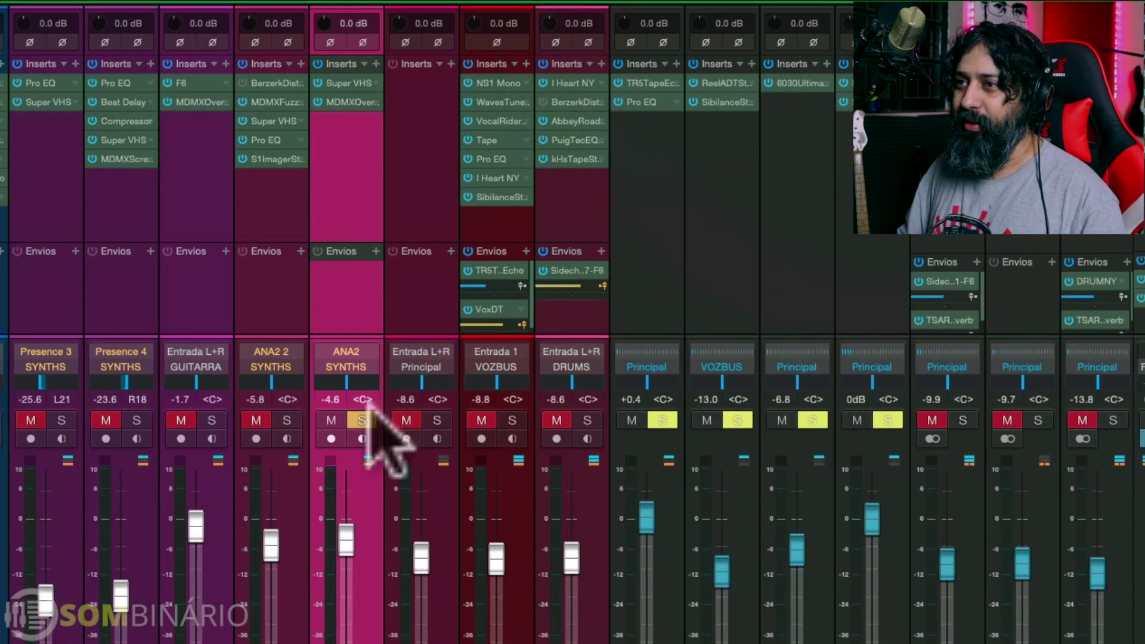
click(362, 420)
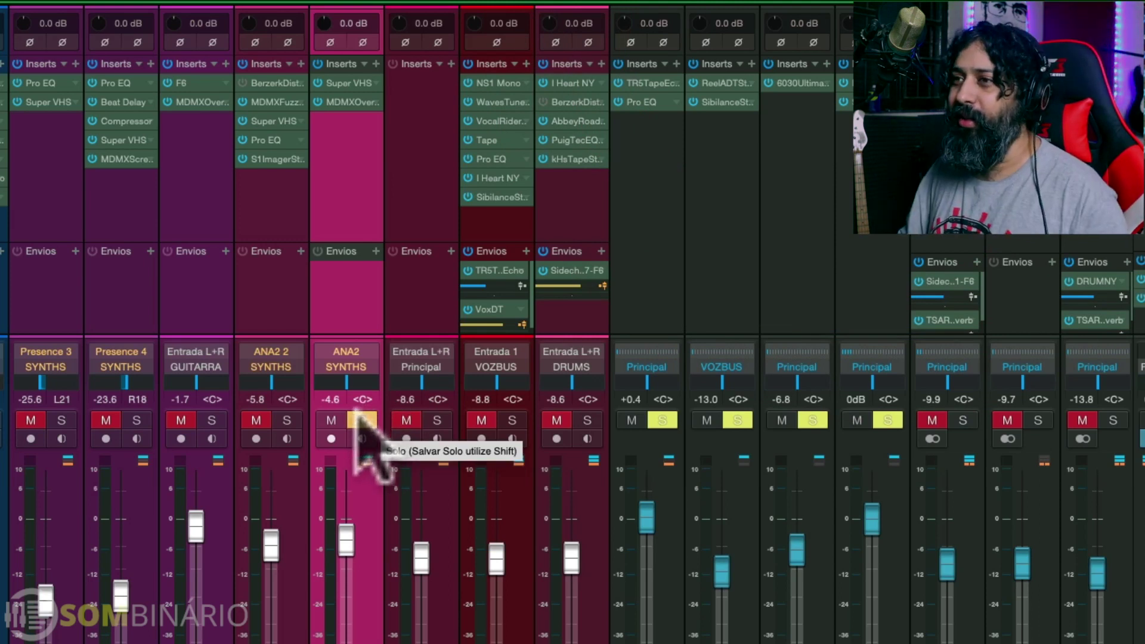
click(361, 420)
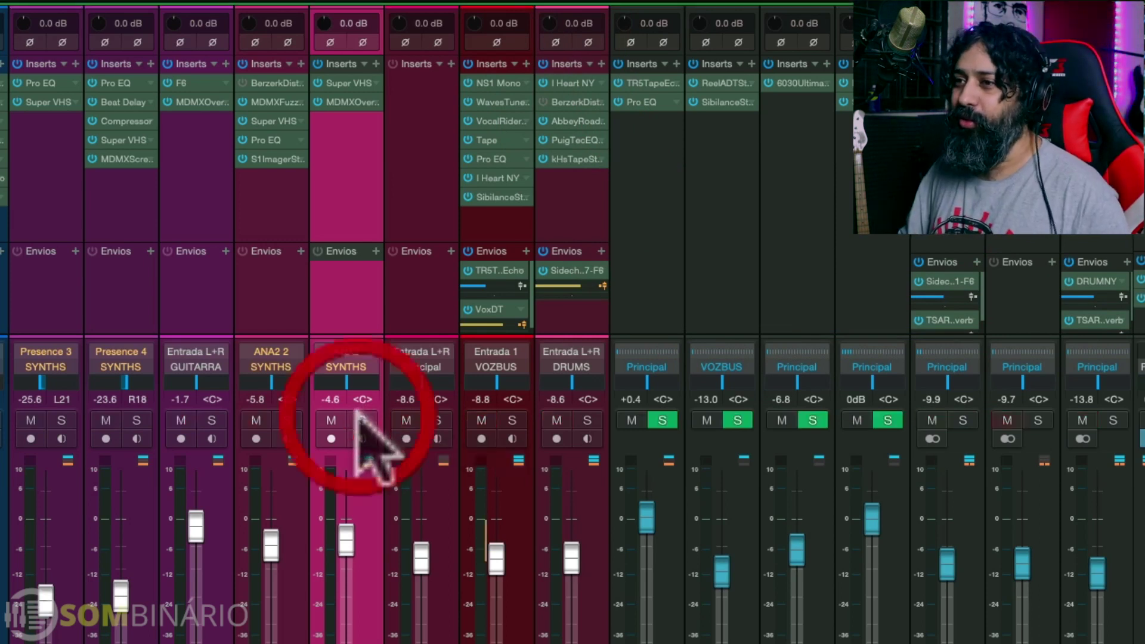
Open Abbey Road Saturator on the VOZBUS channel and move its window clear of that channel's strip.
click(493, 237)
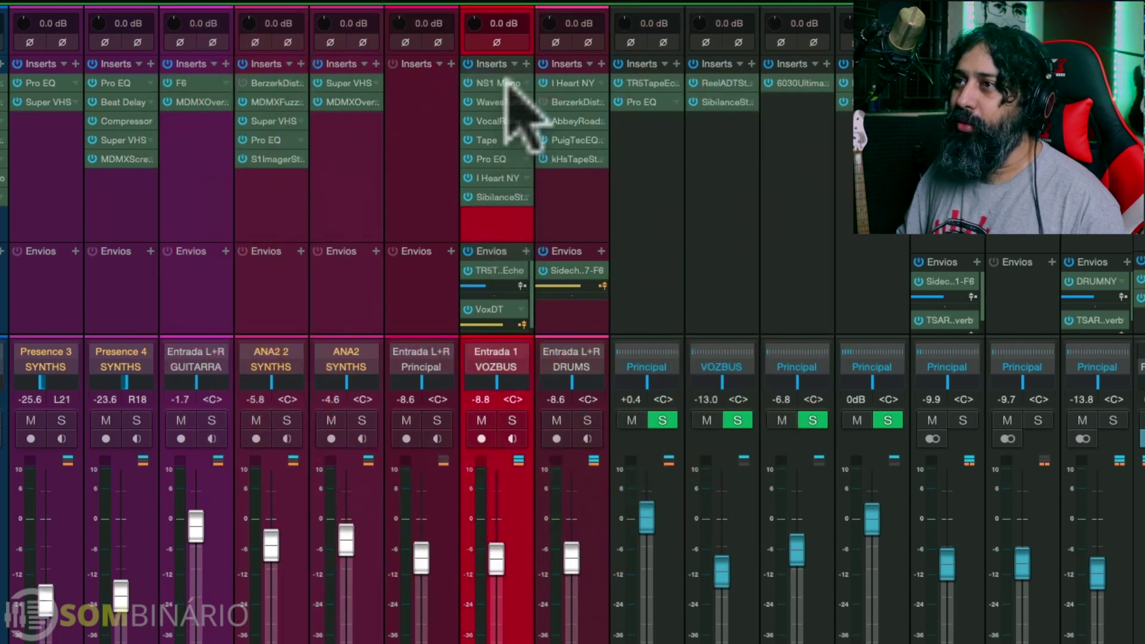
click(952, 239)
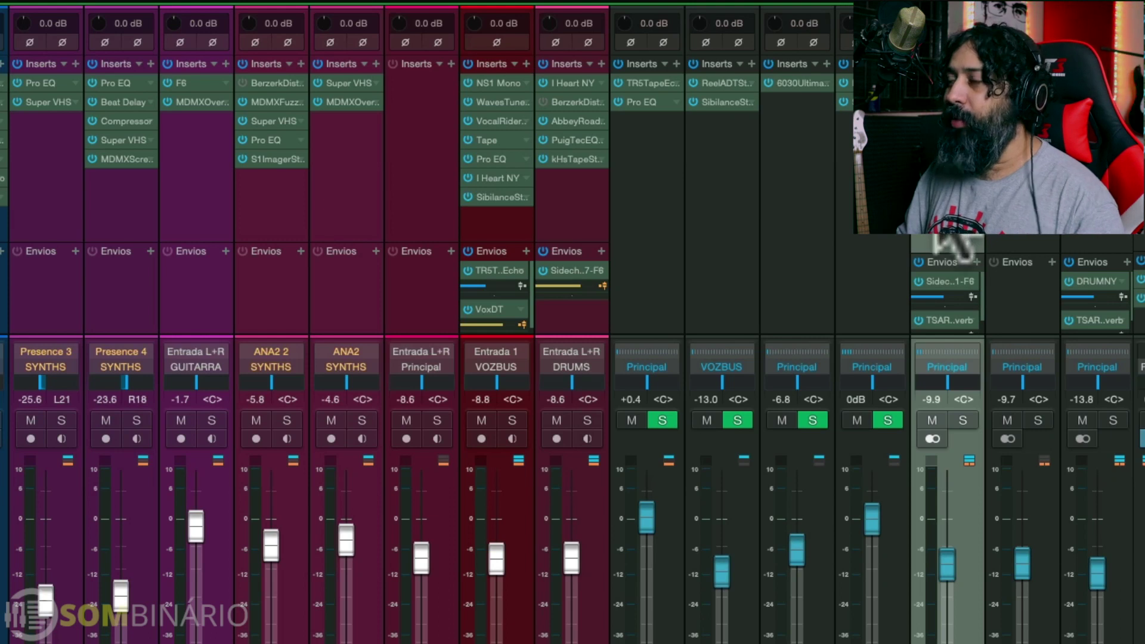
click(948, 159)
drag(656, 9, 588, 15)
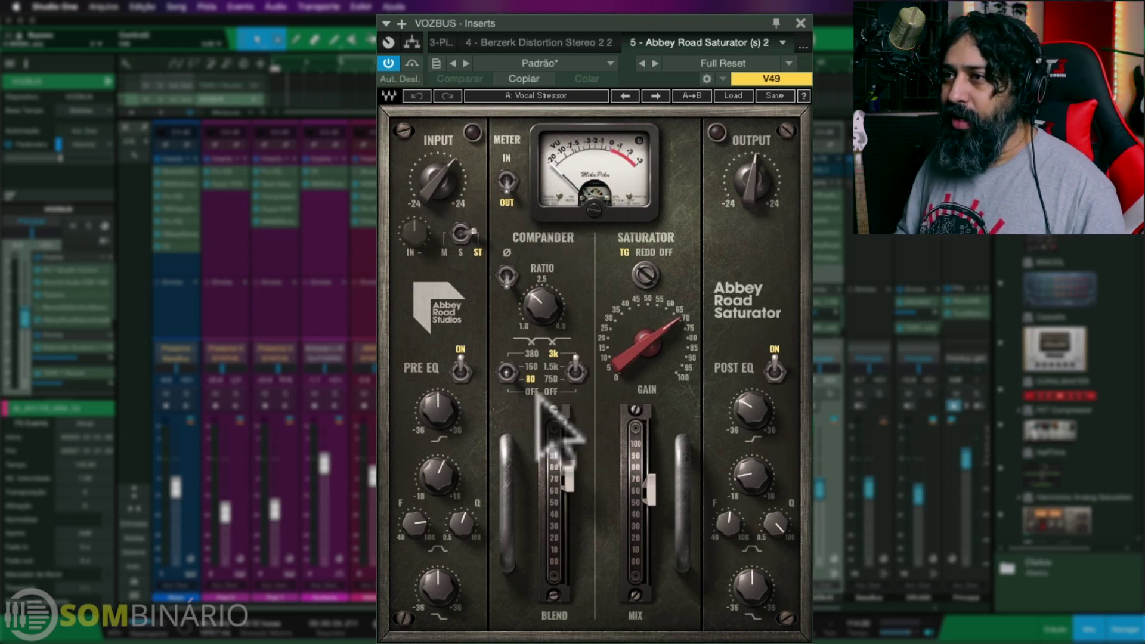
mouse_move(441, 419)
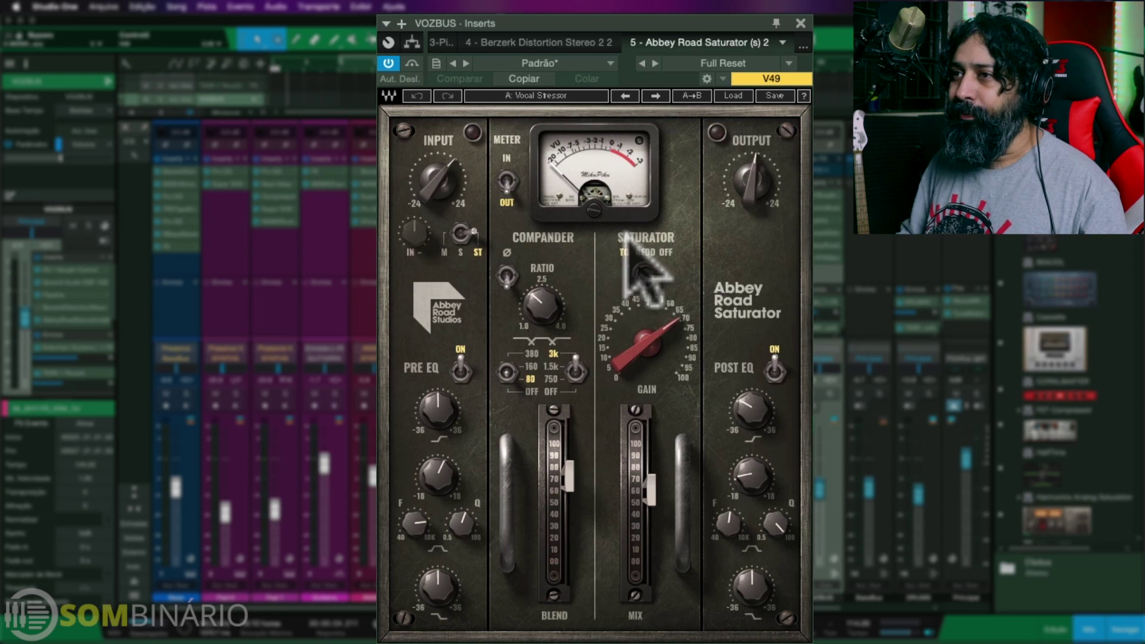
mouse_move(554, 298)
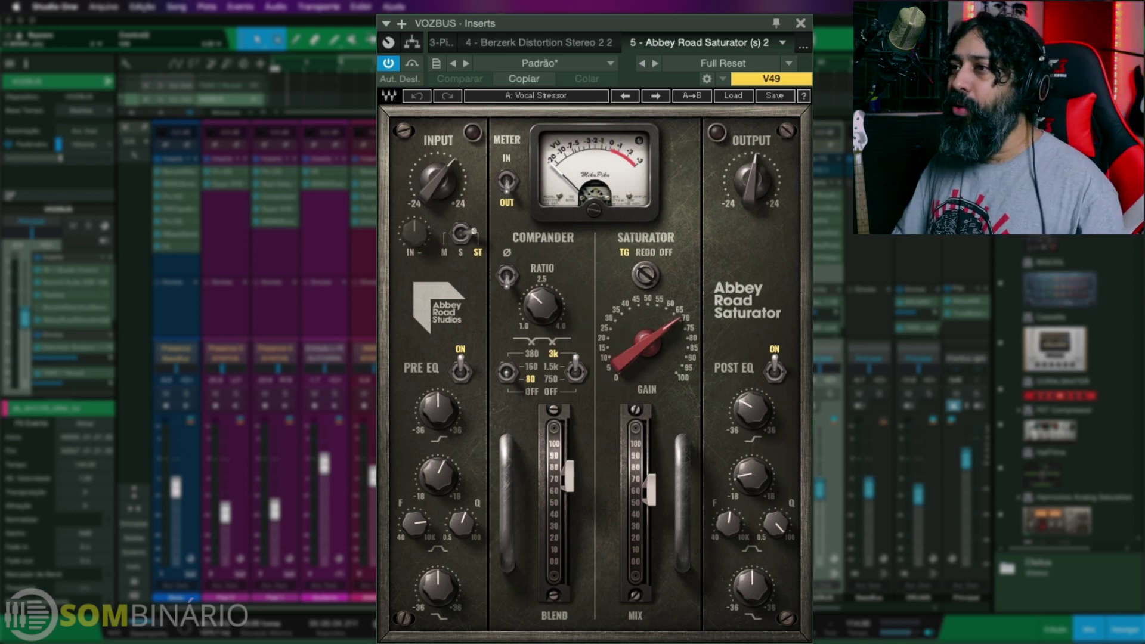
drag(632, 23, 606, 23)
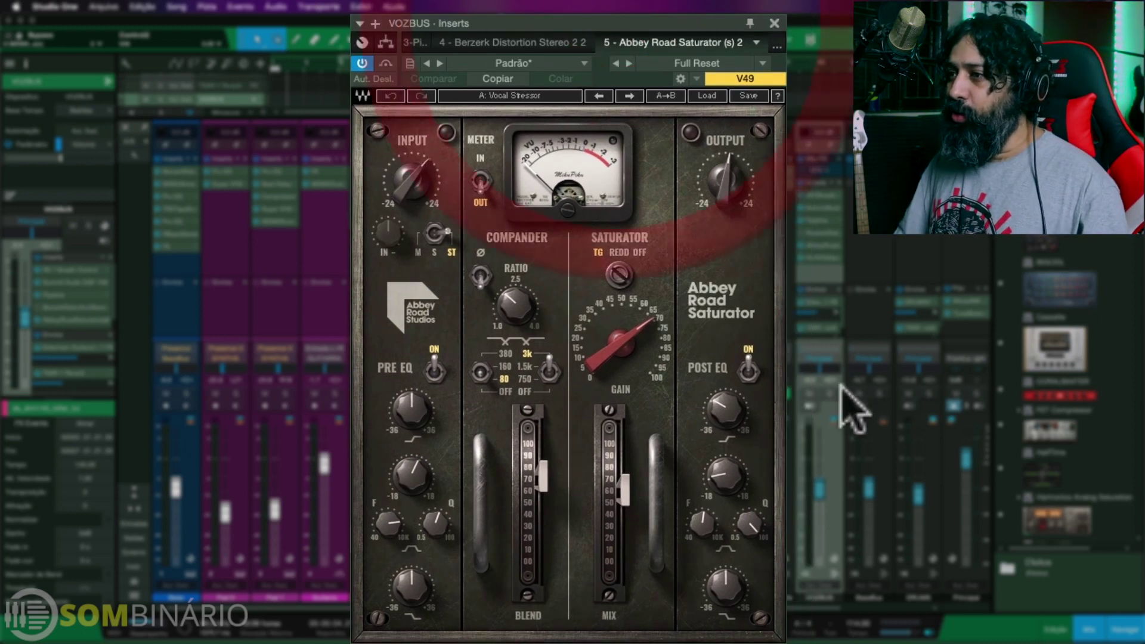
Solo VOZBUS, compare the vocals with Abbey Road Saturator active and bypassed, then close the plug-in and clear the solo.
click(826, 384)
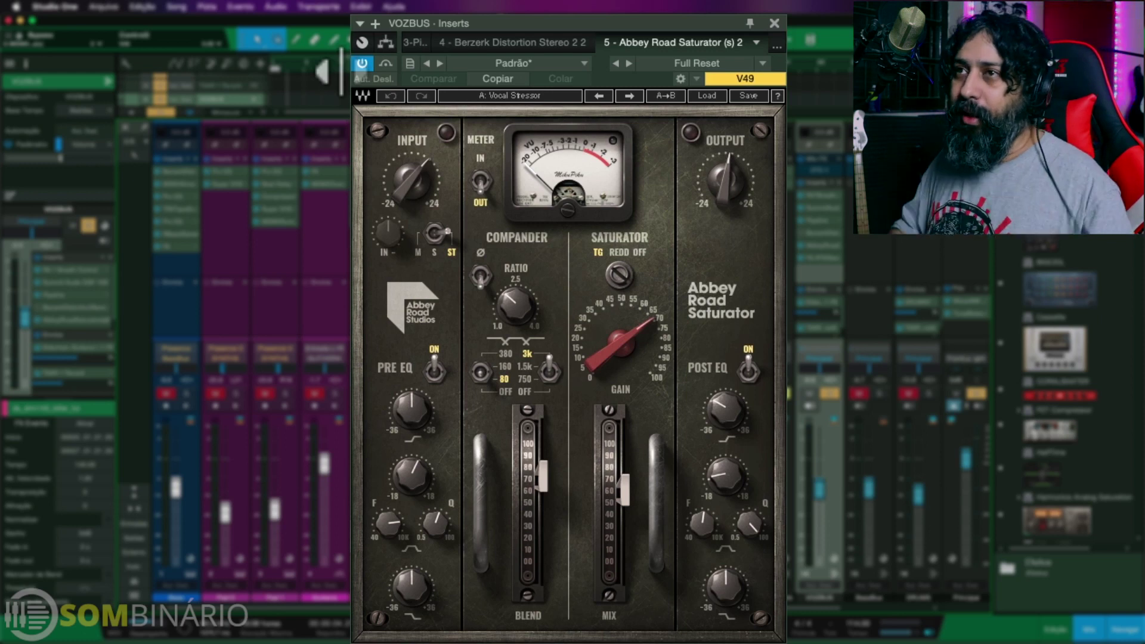
click(344, 65)
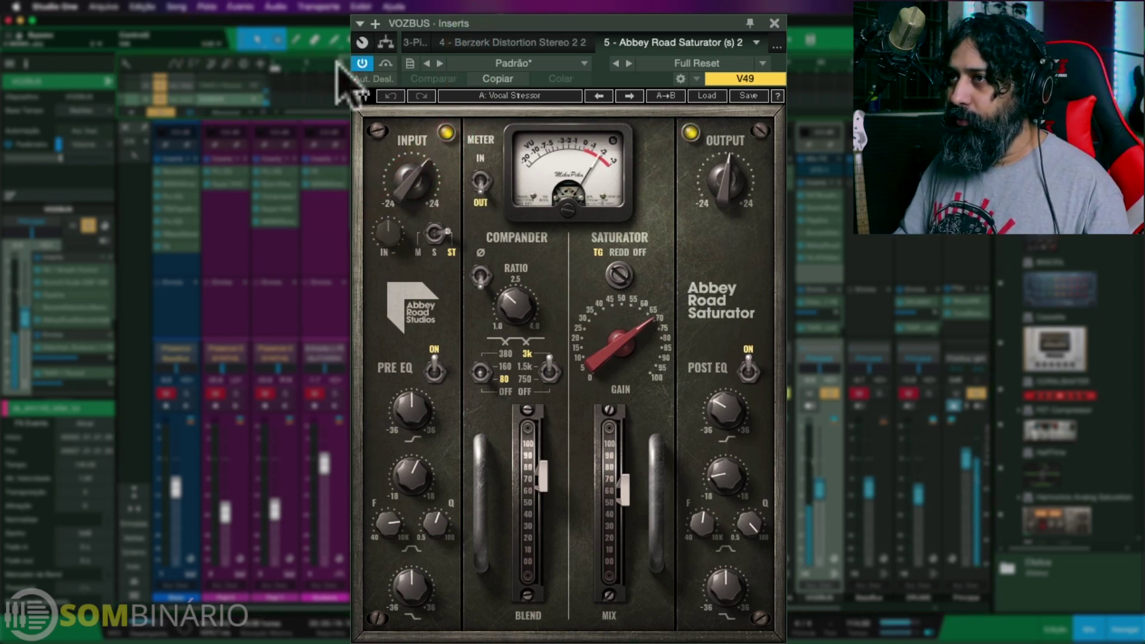
click(385, 63)
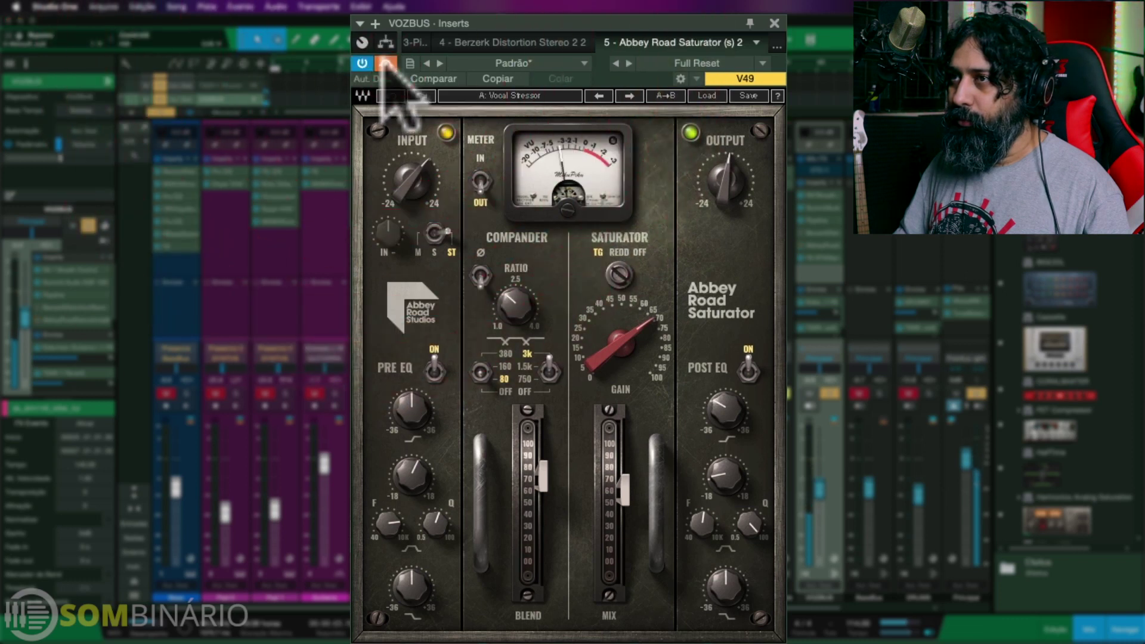
click(386, 63)
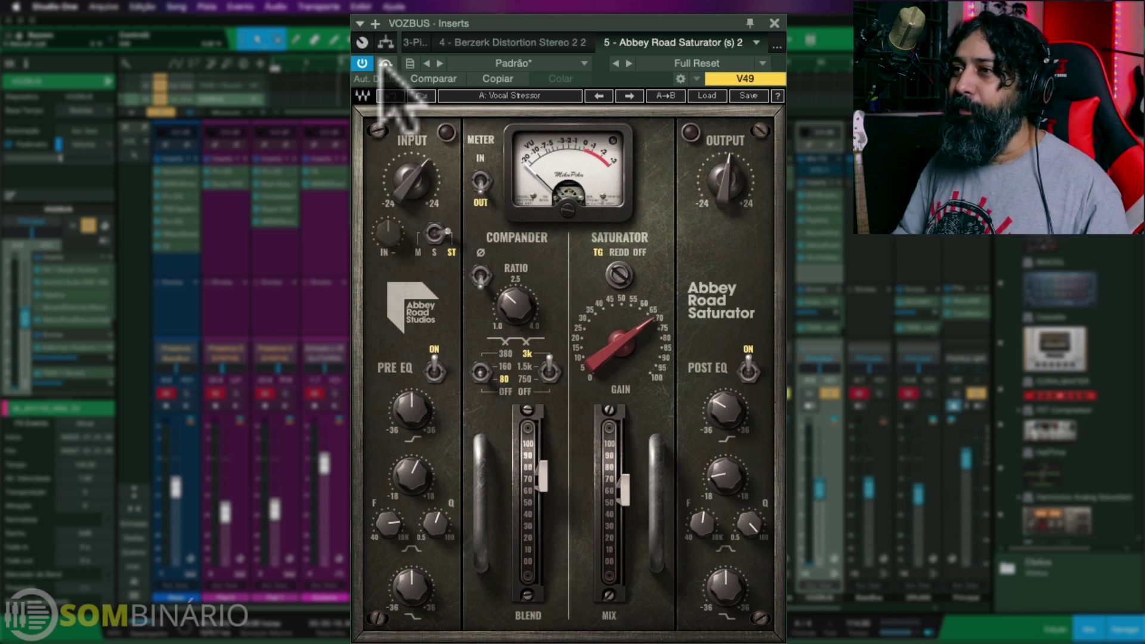
click(774, 23)
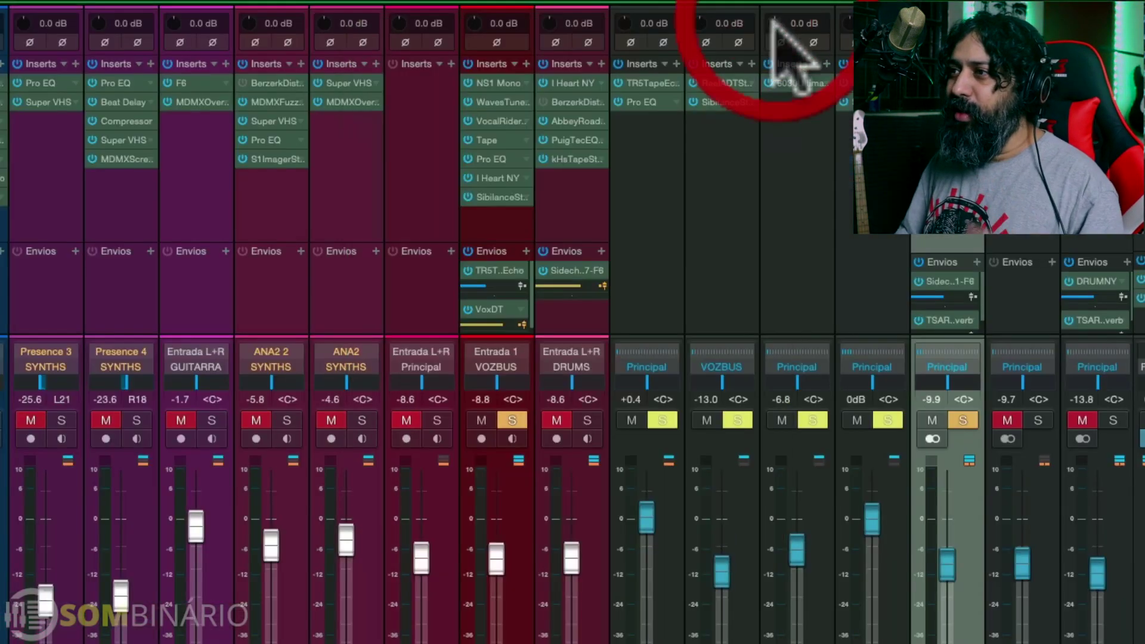
click(965, 421)
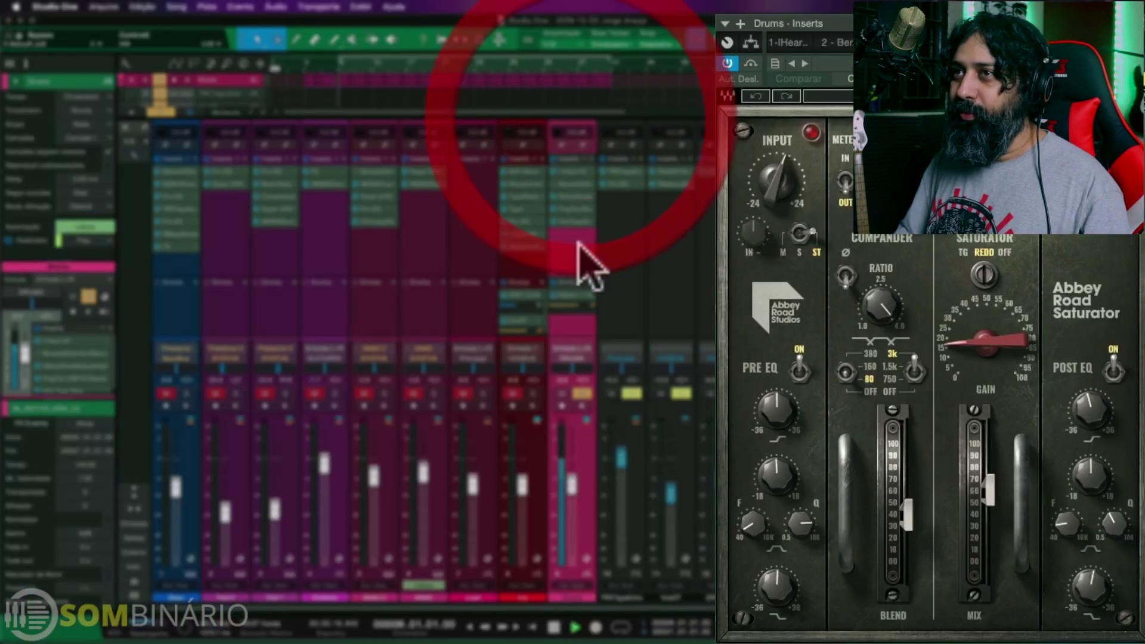
Position the Drums channel's Abbey Road Saturator window over the mixer and compare the drums with the plug-in bypassed and active.
drag(1006, 24, 646, 23)
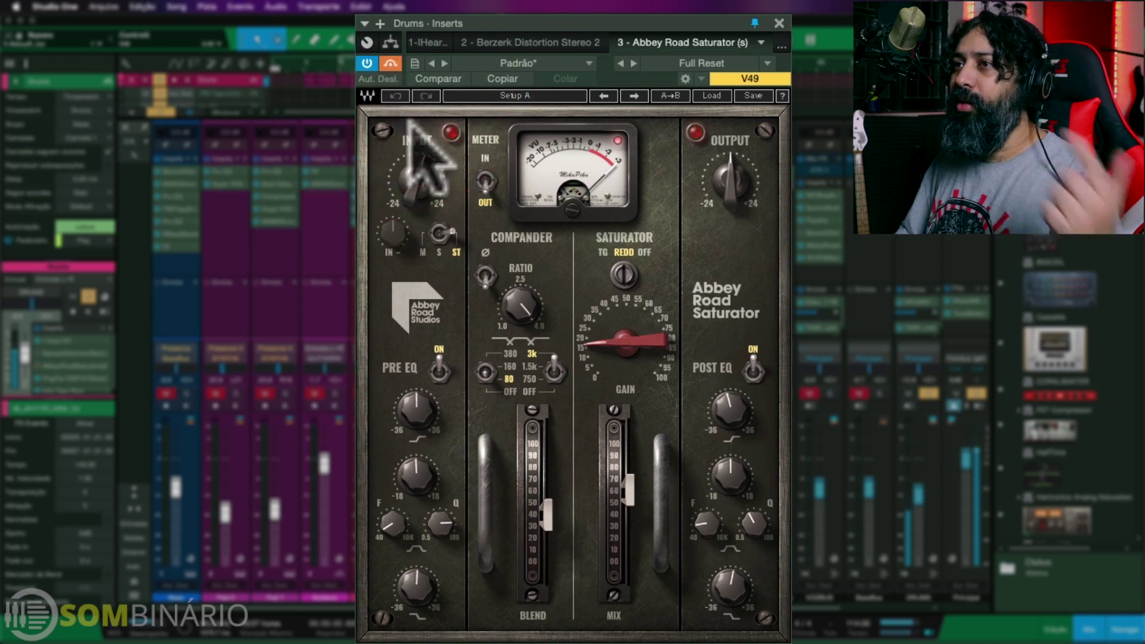
drag(565, 25, 582, 26)
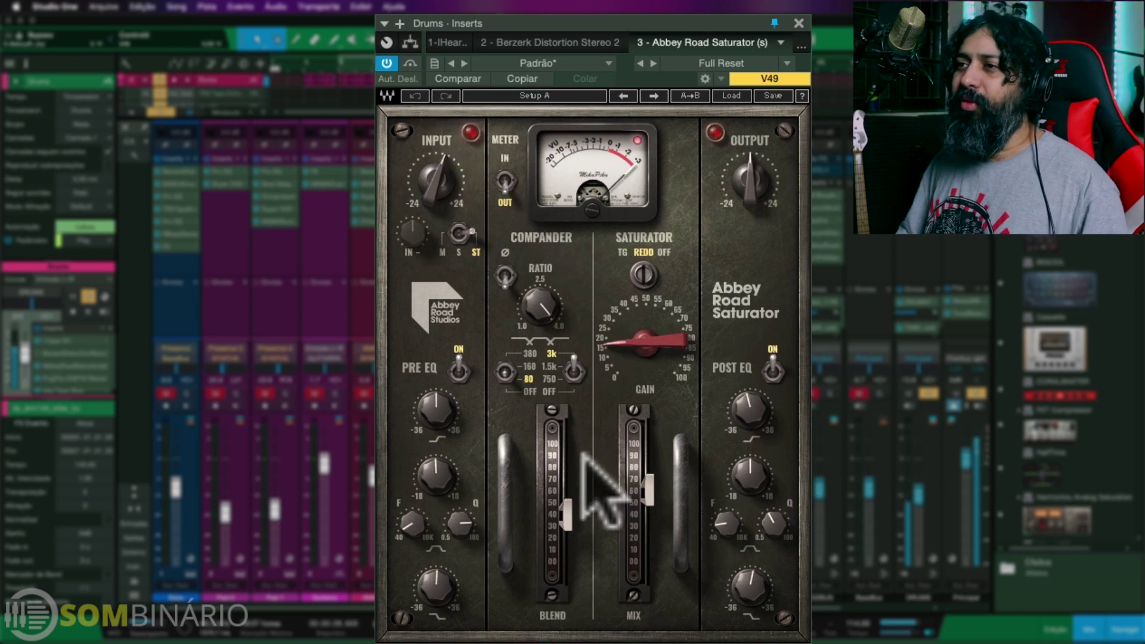
mouse_move(568, 462)
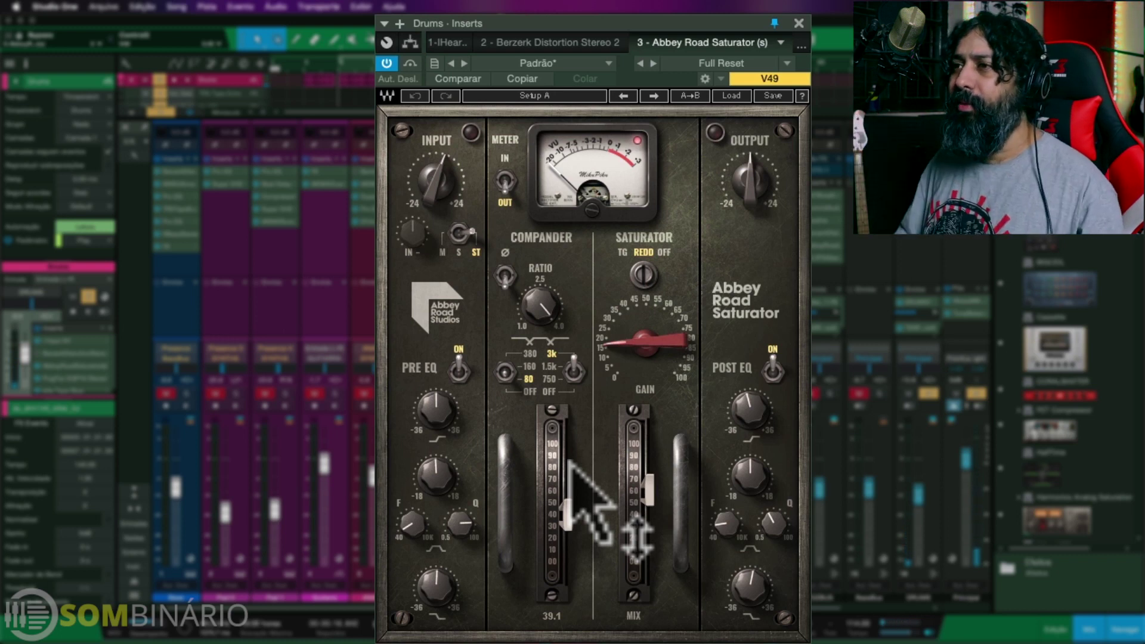
click(410, 62)
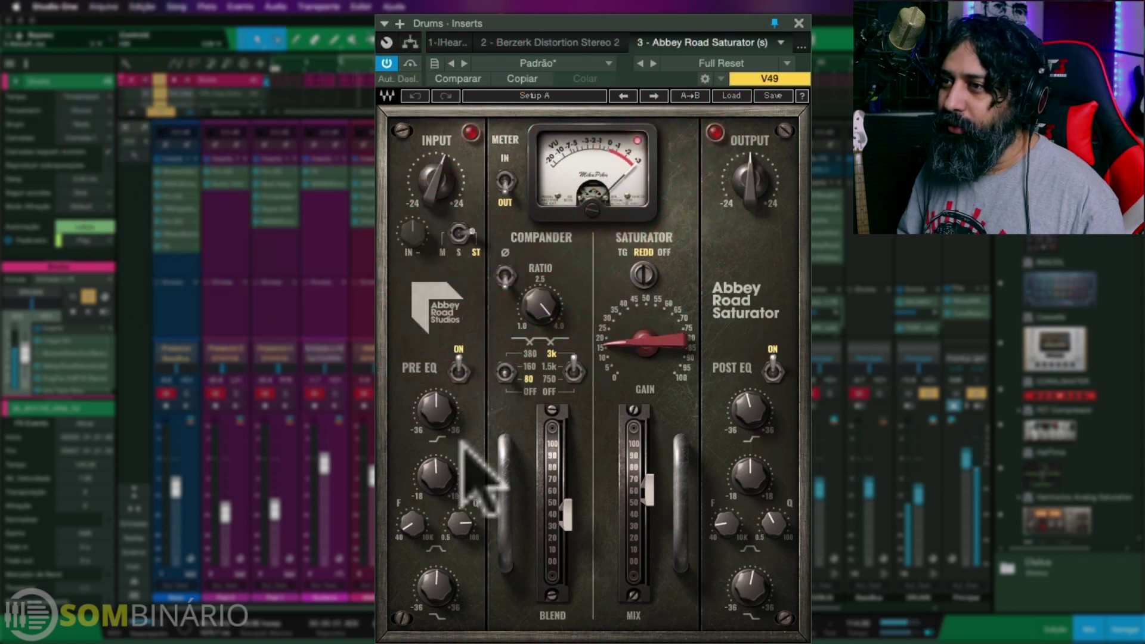
Set the Pre EQ low shelf to 5.69 and slightly raise the Post EQ low shelf in the Drums saturator.
drag(432, 589, 433, 562)
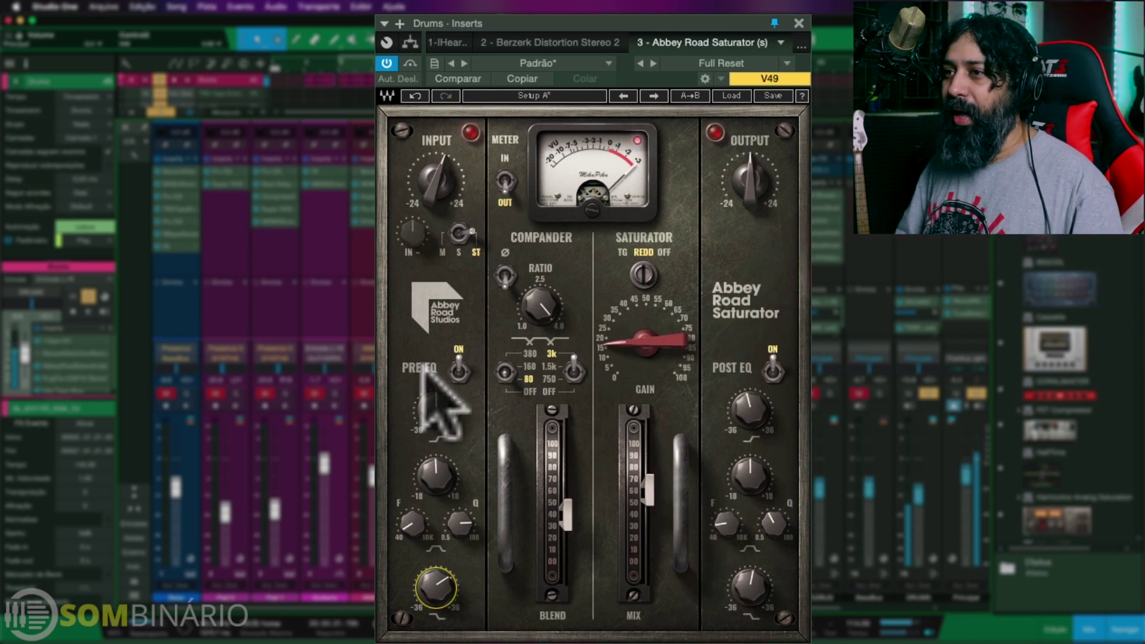
click(436, 585)
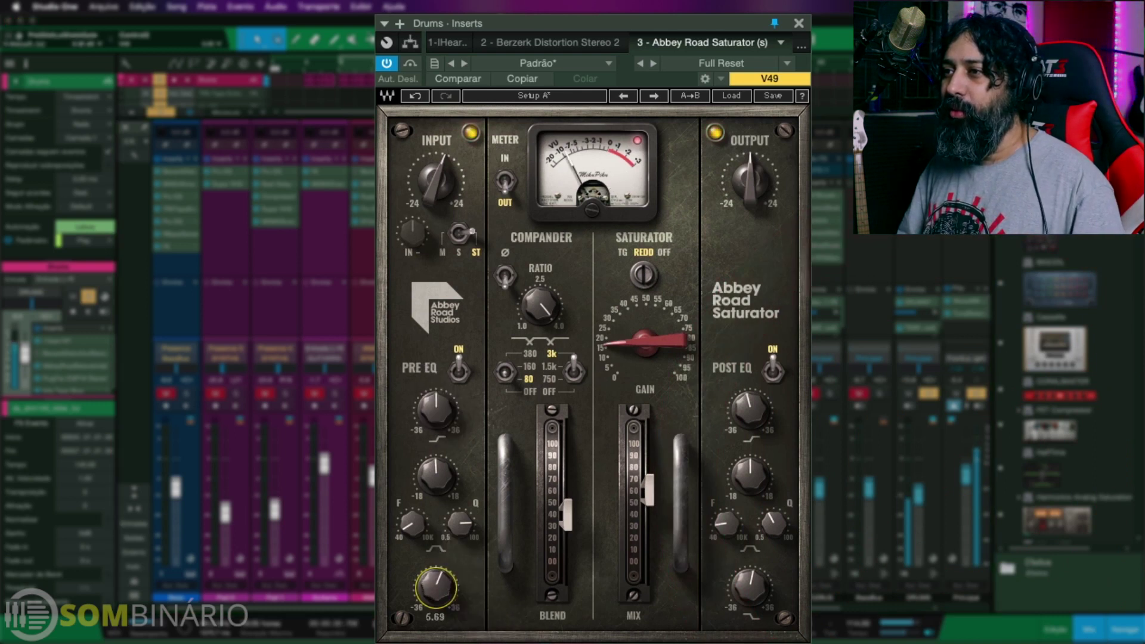
mouse_move(748, 585)
mouse_down()
mouse_move(748, 564)
mouse_move(748, 582)
mouse_up()
Try the TG saturator type on the drums with Gain at 70.4, and switch the type back to REDD.
drag(644, 343, 644, 310)
click(643, 276)
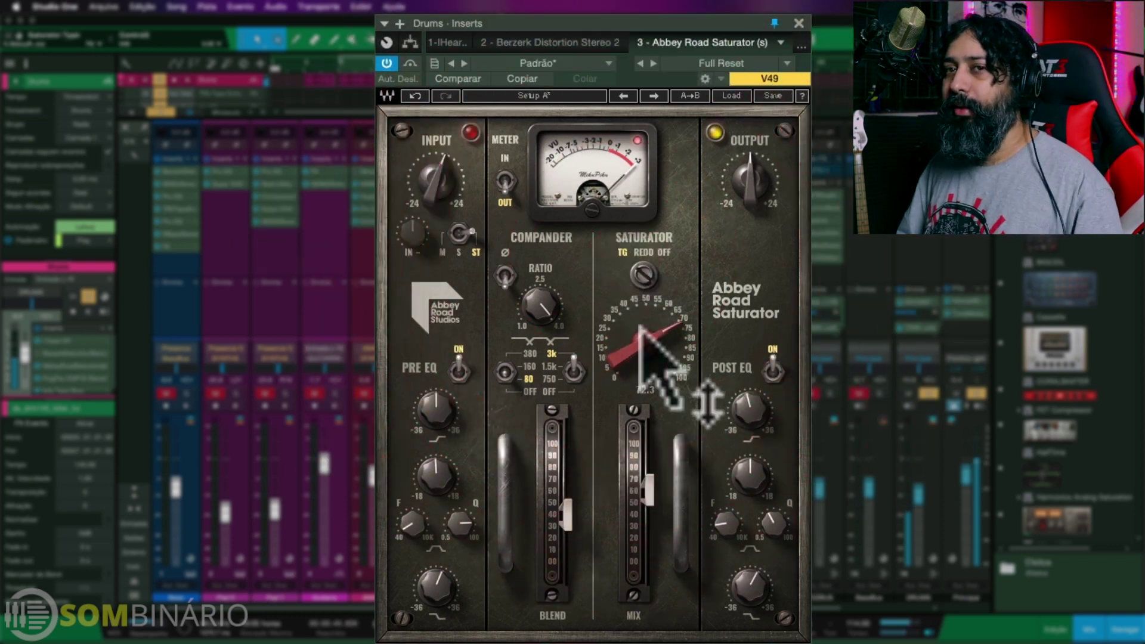
mouse_move(642, 340)
mouse_down()
mouse_move(642, 304)
mouse_move(643, 337)
mouse_up()
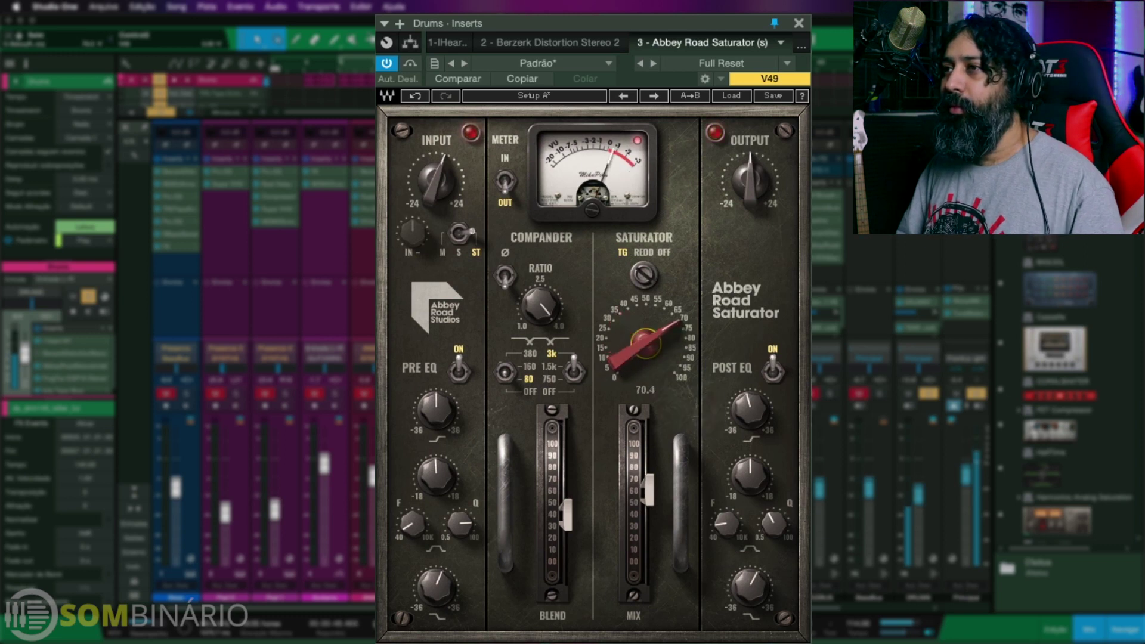
click(644, 275)
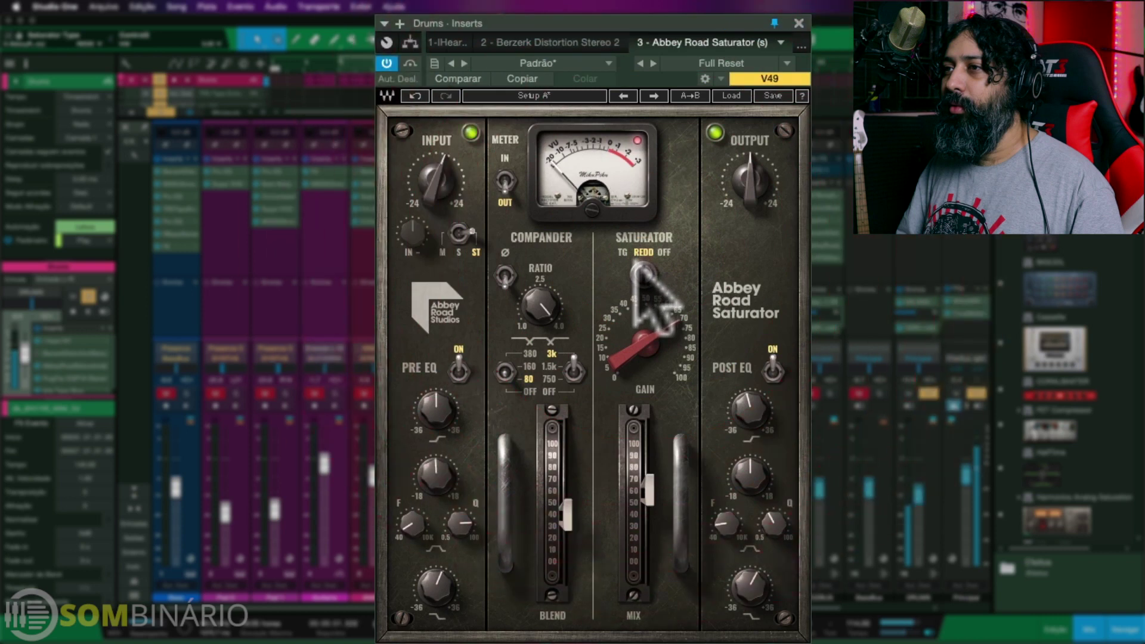
Lower the saturator Gain to about 55, adjust the compander Ratio and Output, and compare the drums bypassed and active.
drag(652, 384, 652, 404)
drag(539, 306, 539, 306)
click(752, 180)
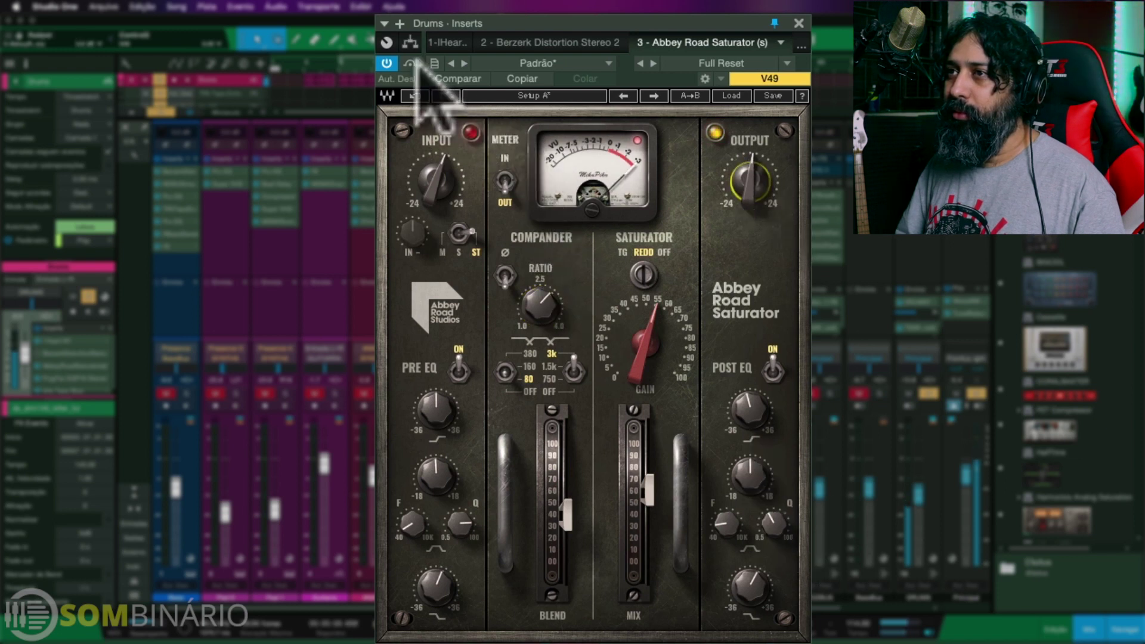
click(410, 64)
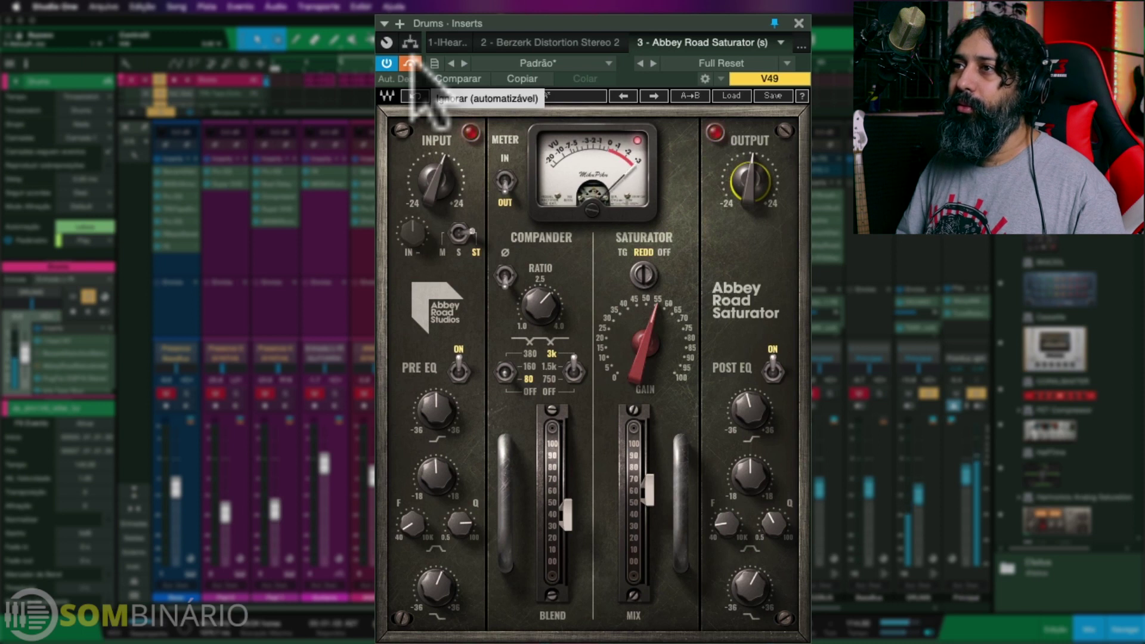
click(412, 64)
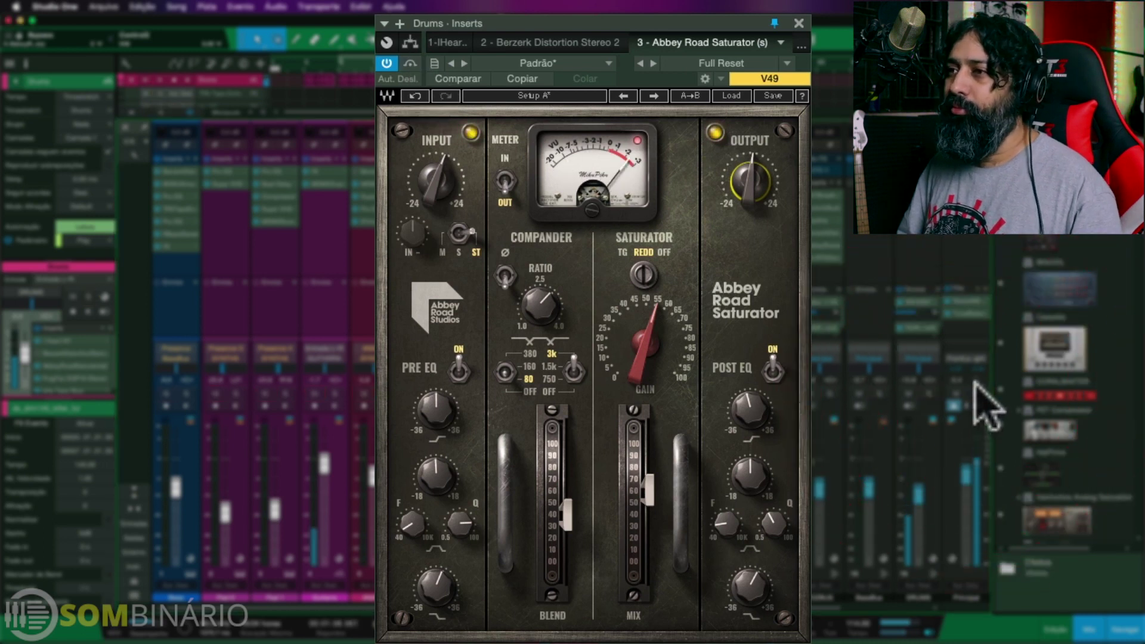
Reduce the Drums saturator's Gain to about 38 and close the plug-in window.
click(647, 486)
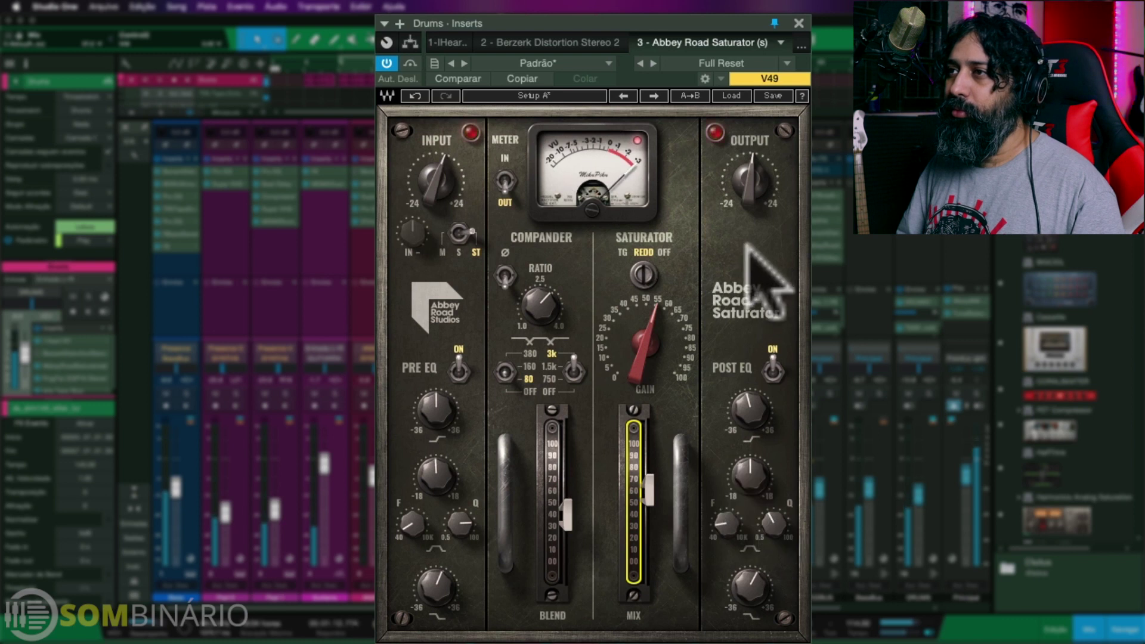
drag(637, 338, 652, 378)
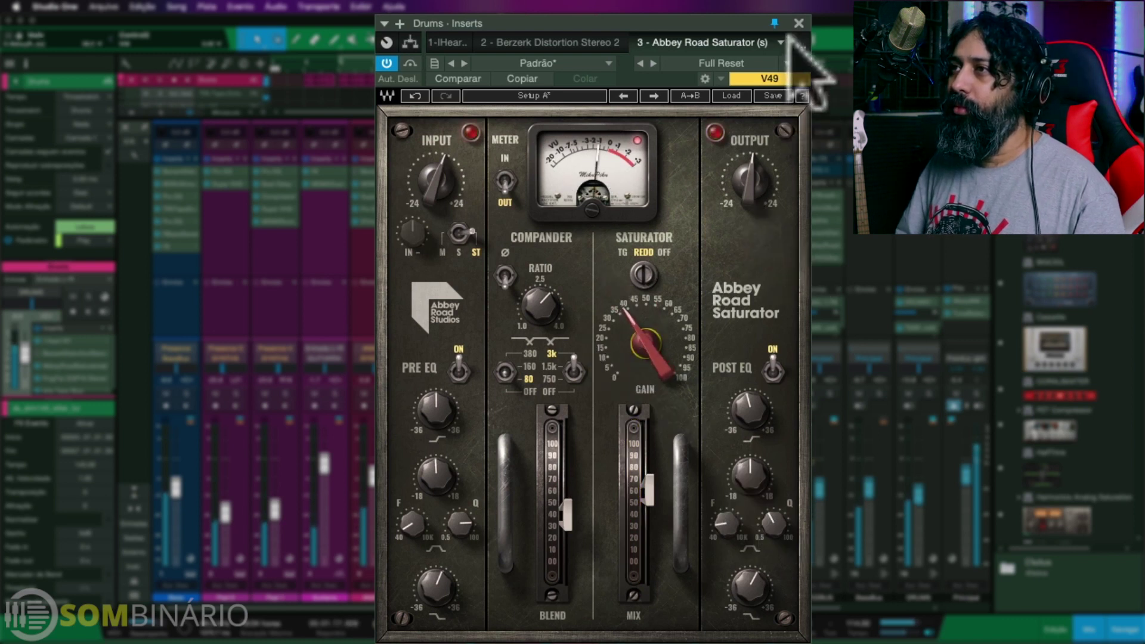
click(799, 23)
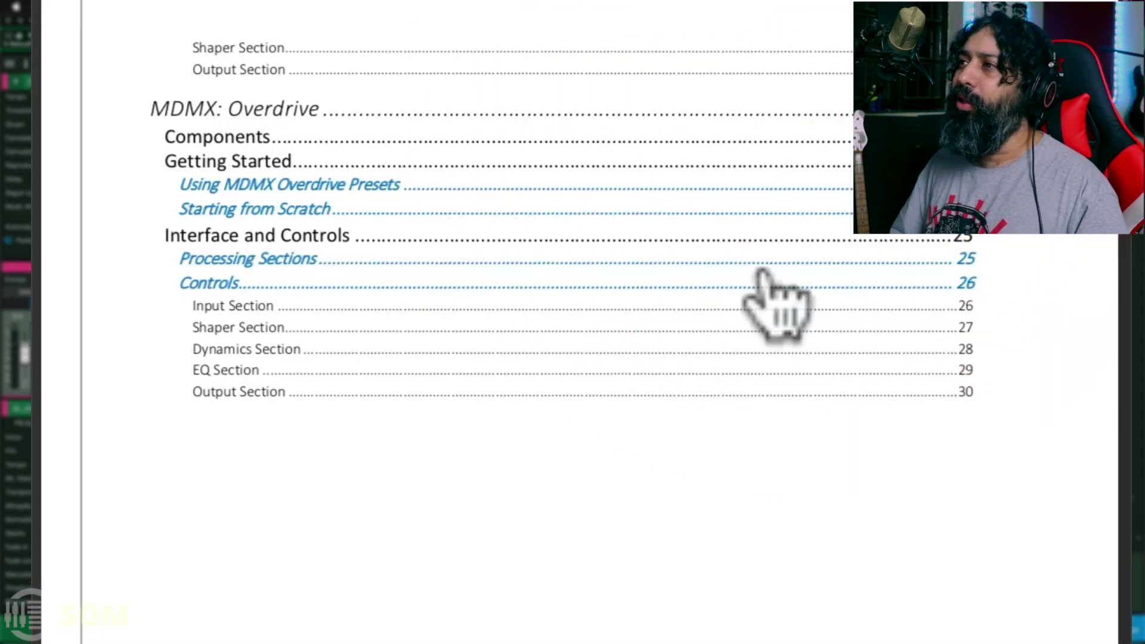
Look through the MDMX Modern Distortion Modules user guide, covering the cover page, the Introduction and Fuzz's Getting Started from Scratch.
scroll(769, 298, up, 15)
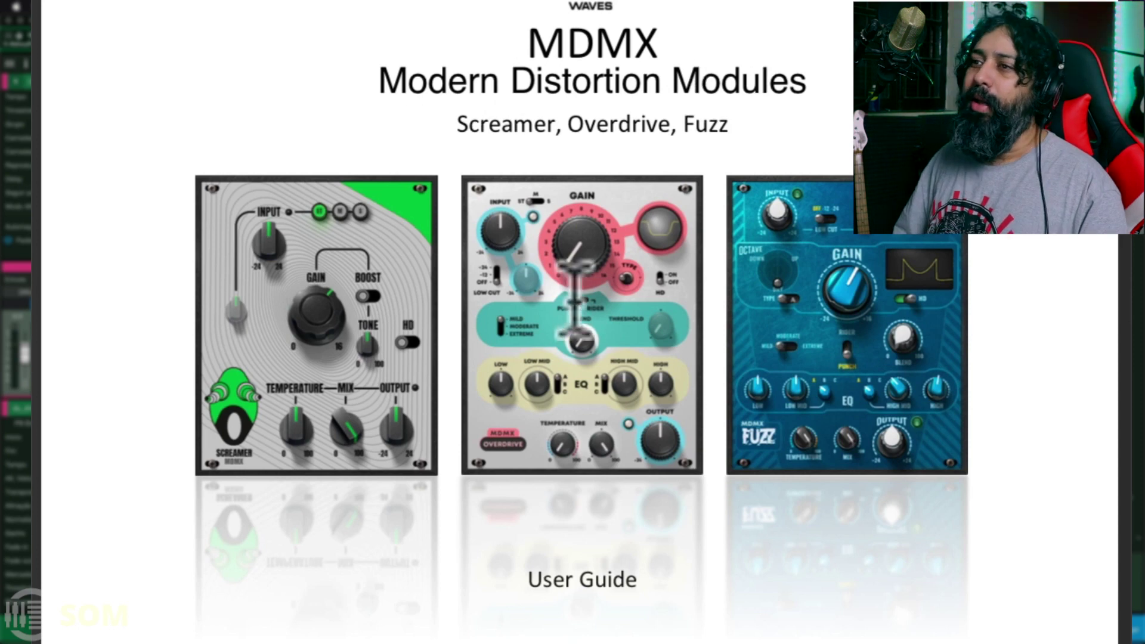
scroll(596, 292, down, 18)
scroll(611, 286, down, 20)
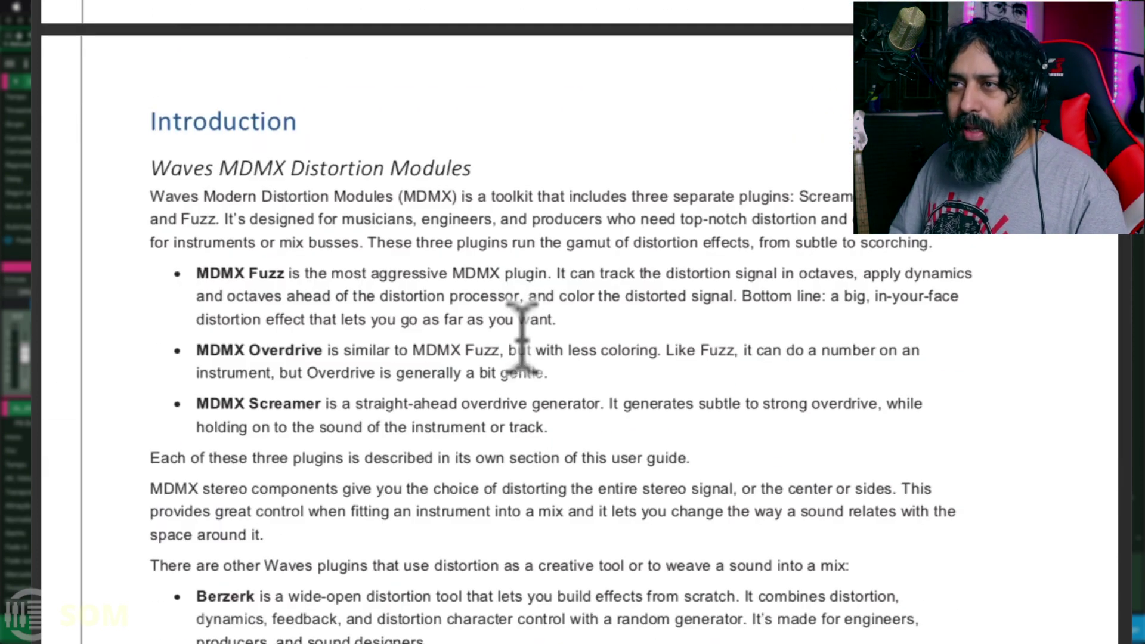
scroll(533, 334, down, 15)
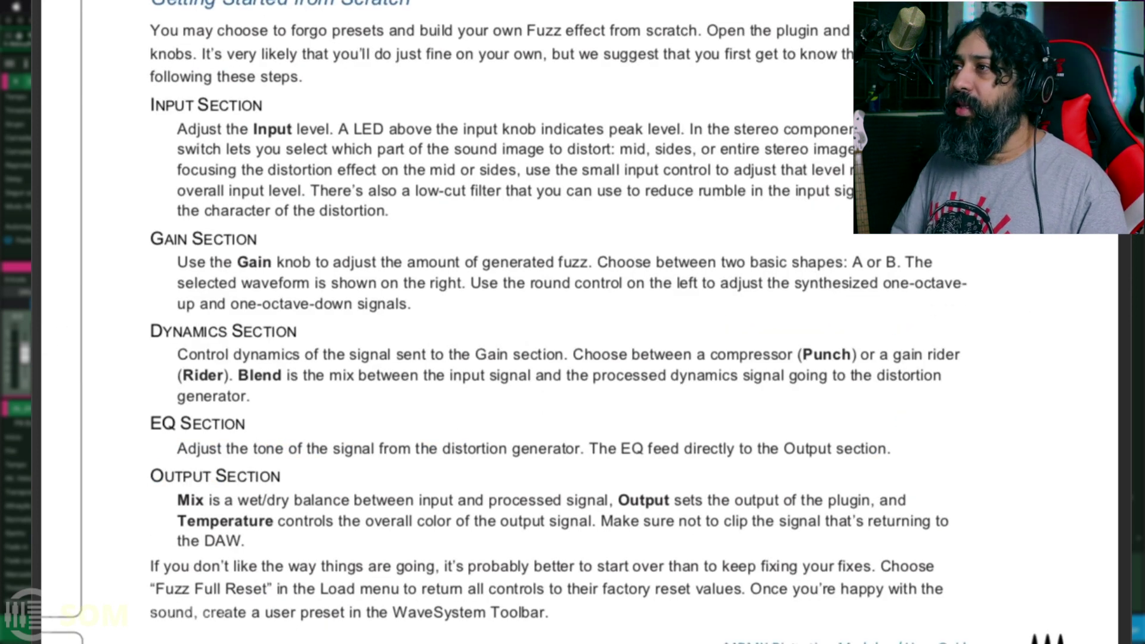
scroll(579, 322, up, 20)
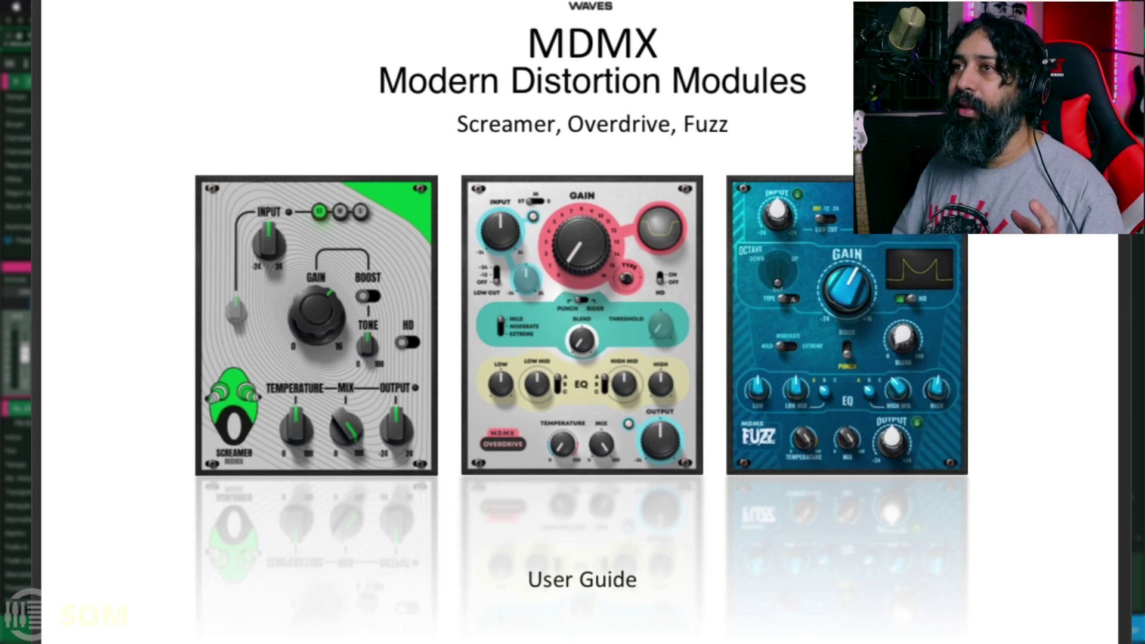
Switch back to Studio One, open Abbey Road Saturator on the VOZBUS channel and move its window clear of that strip.
key(ctrl+Left)
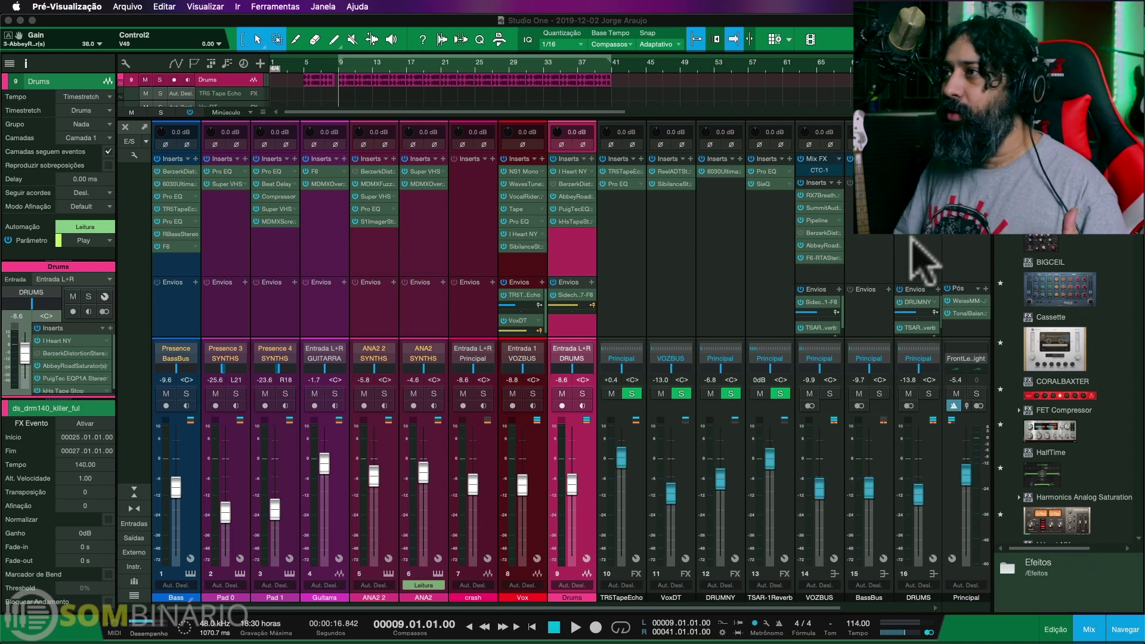
click(822, 245)
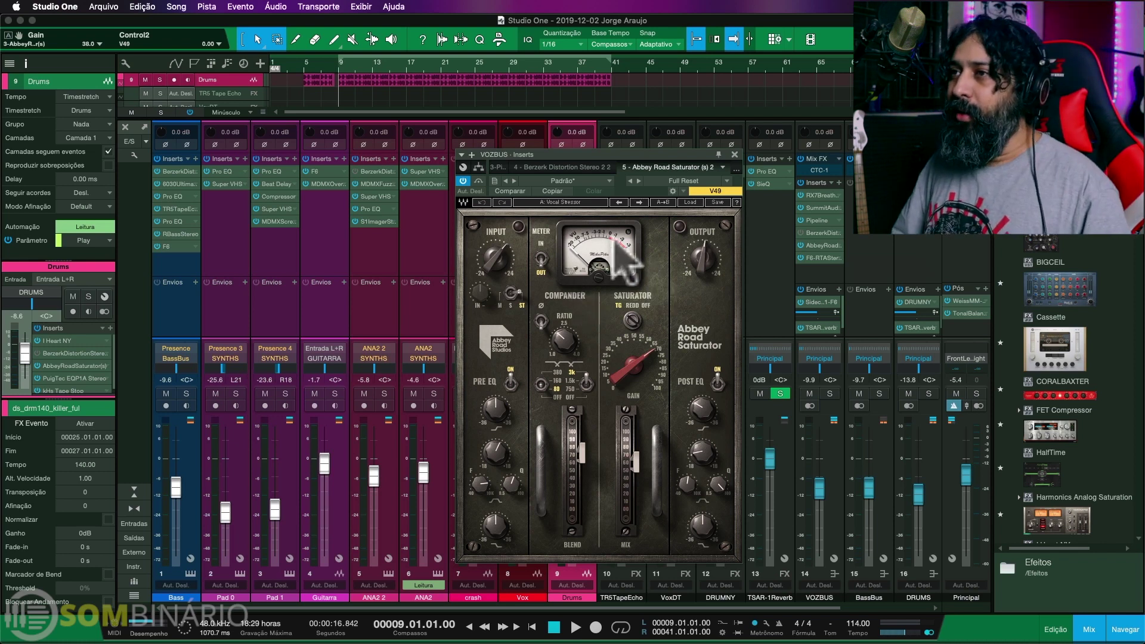
drag(693, 153, 558, 134)
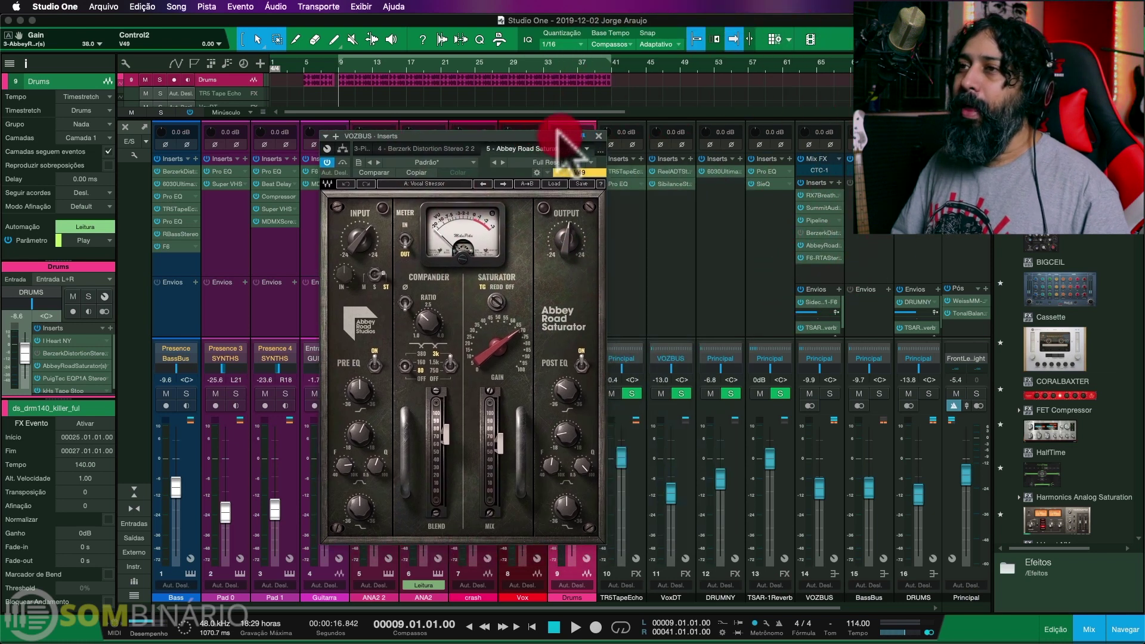